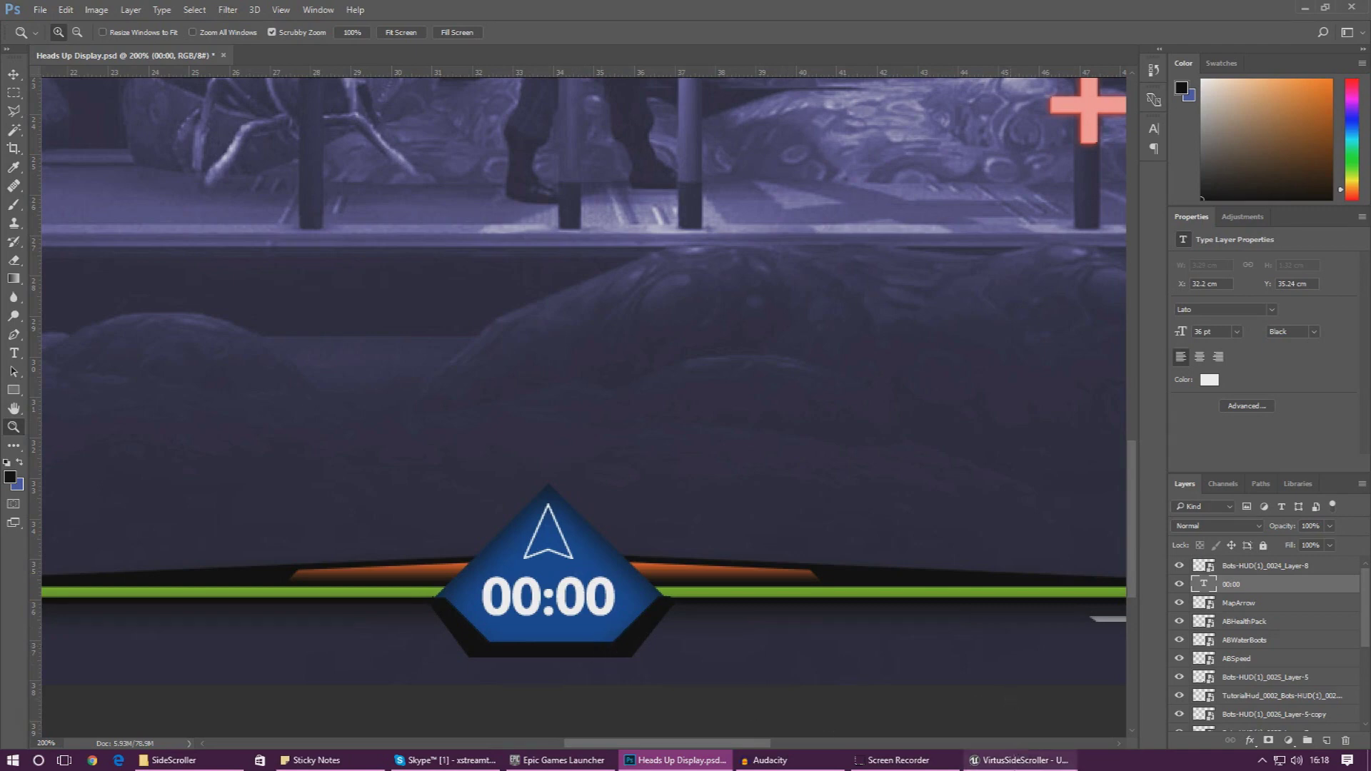
- Switch from the Photoshop HUD mockup back to the Unreal Editor and bring up the SideScroller folder
click(1018, 760)
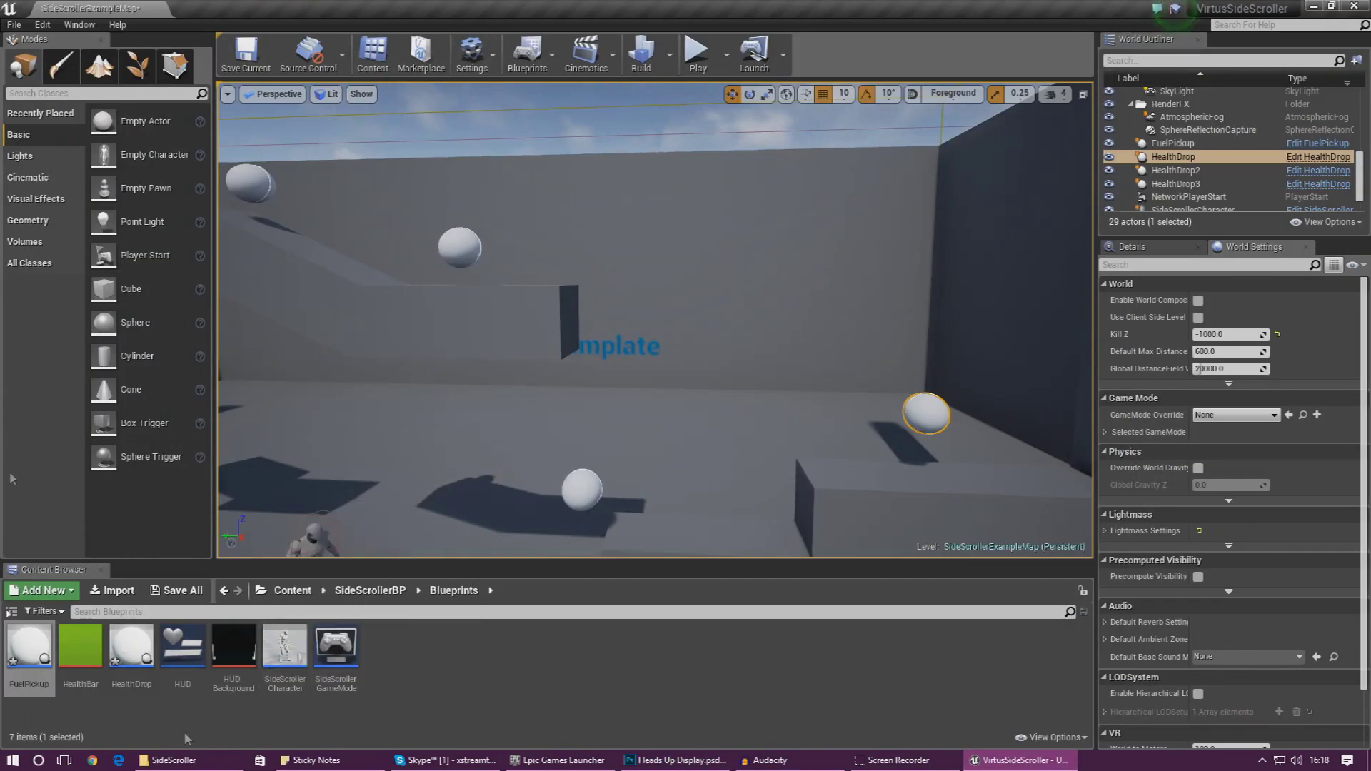
click(187, 758)
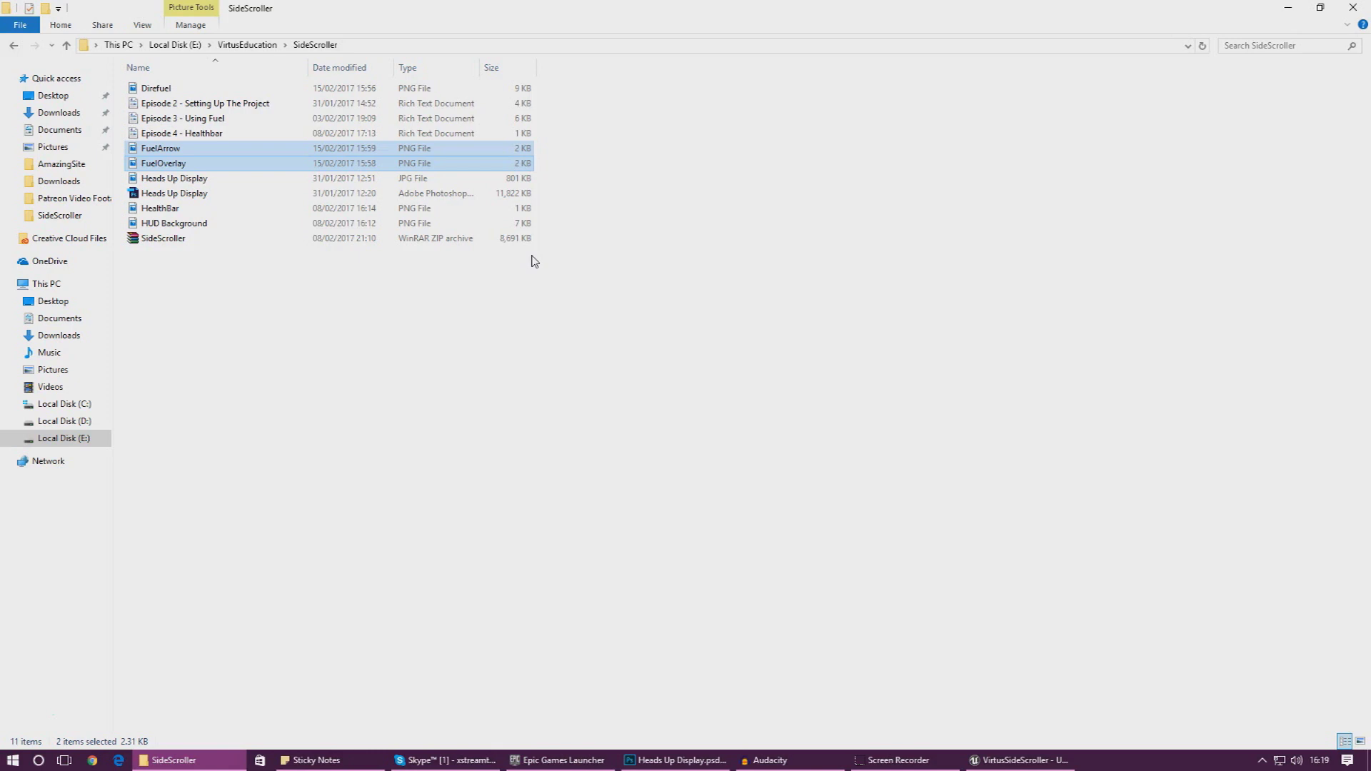
- Import the Direfuel, FuelArrow and FuelOverlay PNGs from Explorer into the Blueprints content folder
drag(544, 165, 510, 153)
click(161, 165)
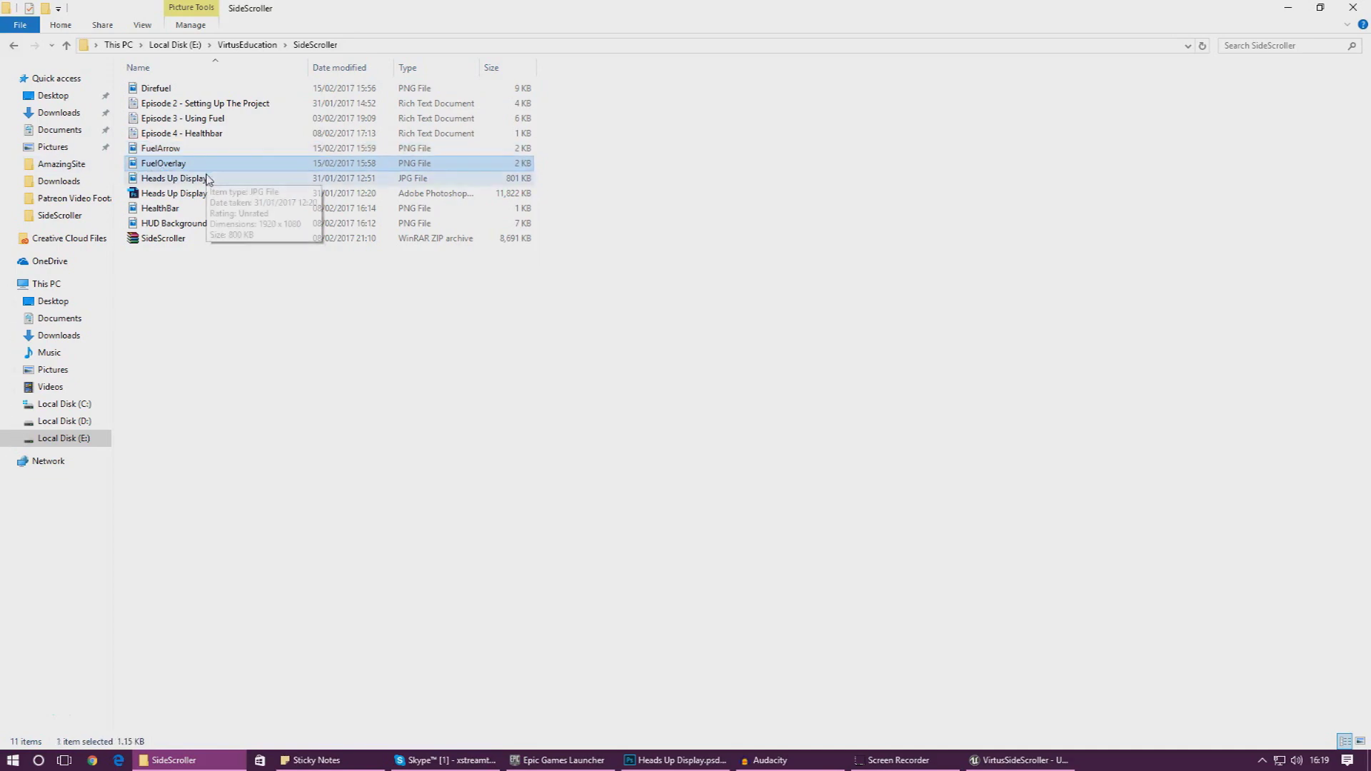
click(169, 89)
drag(500, 8, 644, 133)
click(425, 273)
ctrl+click(413, 288)
ctrl+click(426, 216)
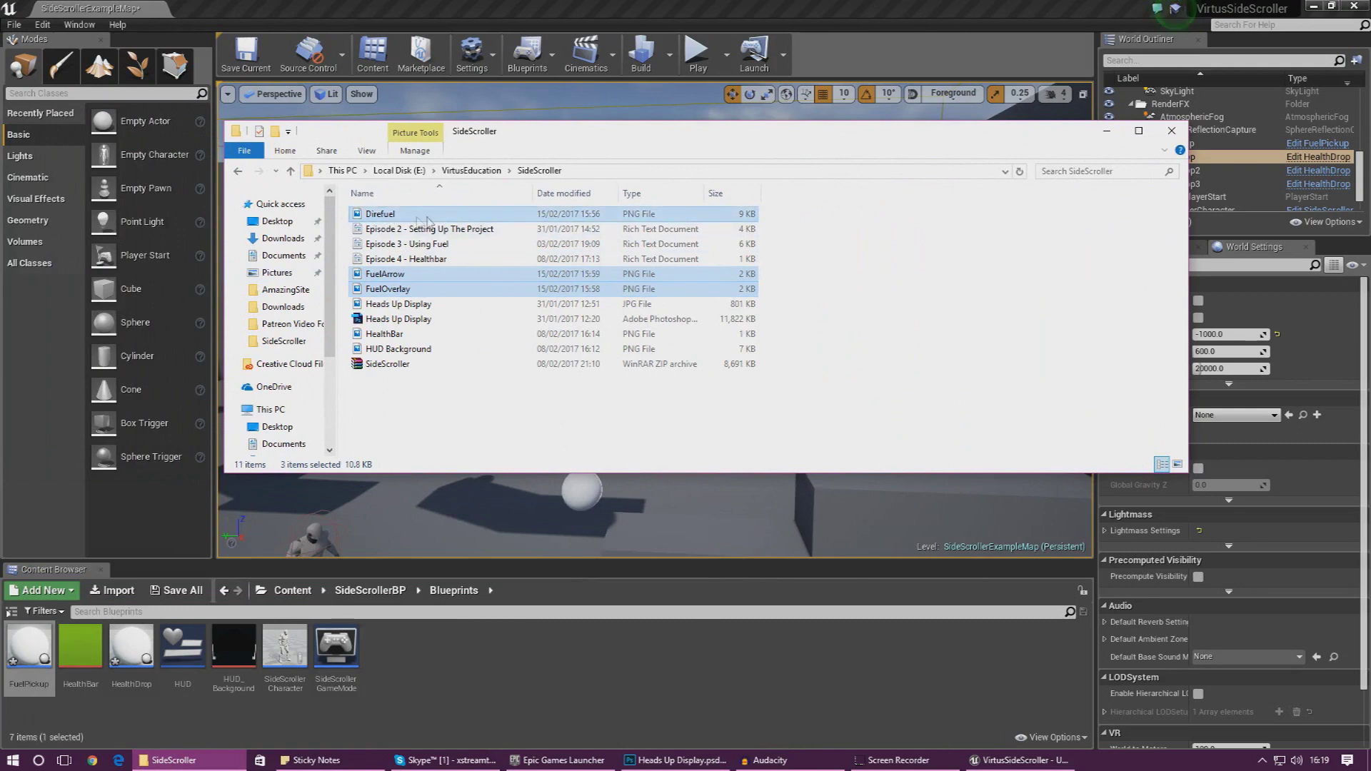
drag(422, 220, 521, 585)
drag(511, 678, 510, 675)
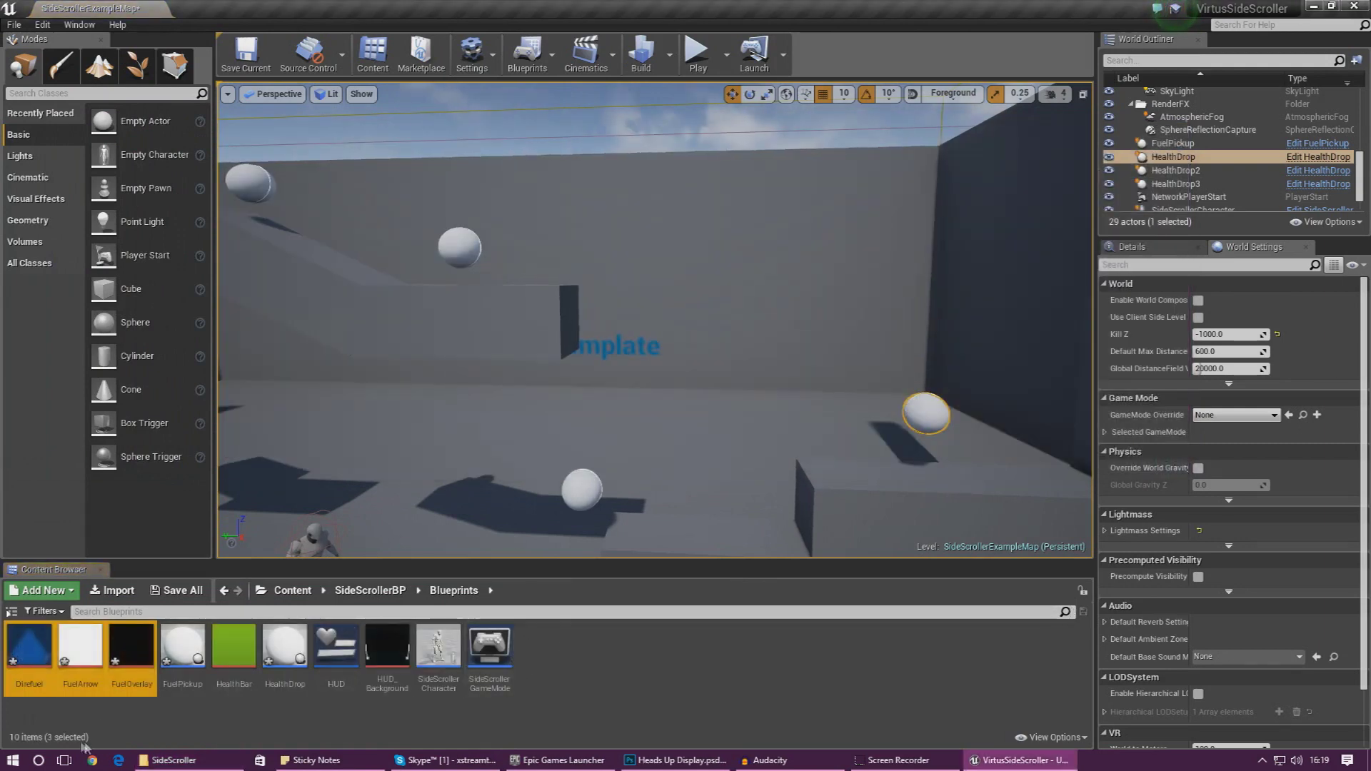
click(224, 714)
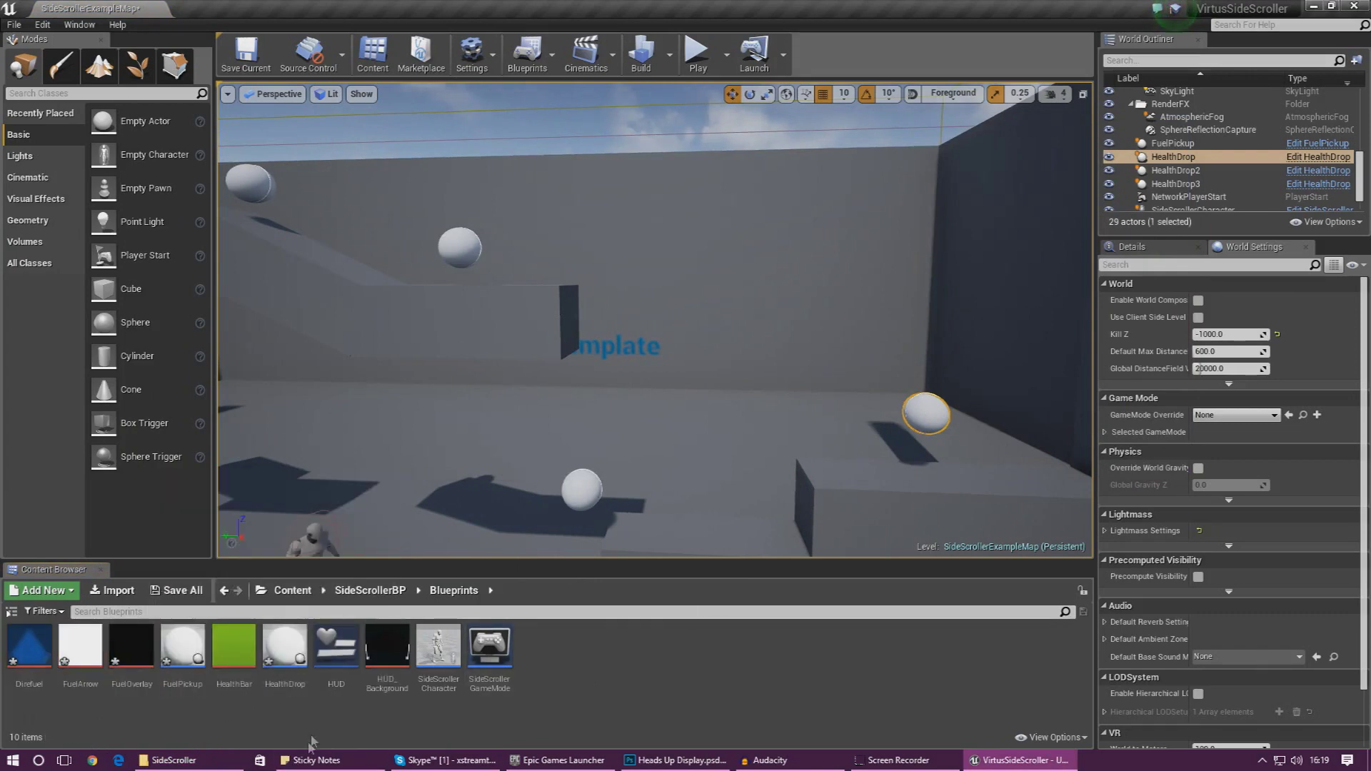
- Open the HUD widget blueprint and place a Progress Bar and two Image widgets on the canvas
double_click(337, 667)
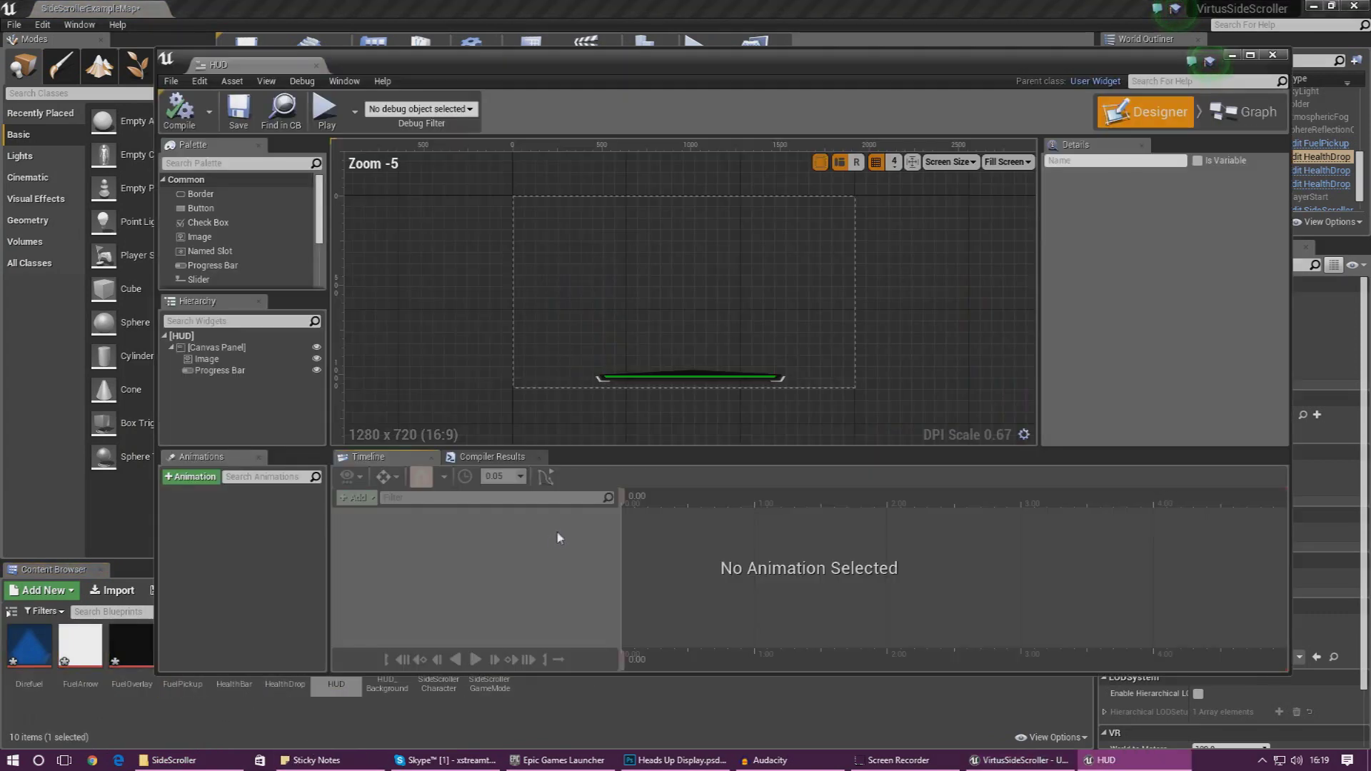
scroll(658, 329, up, 1)
scroll(663, 330, up, 1)
scroll(636, 388, down, 2)
scroll(657, 354, up, 2)
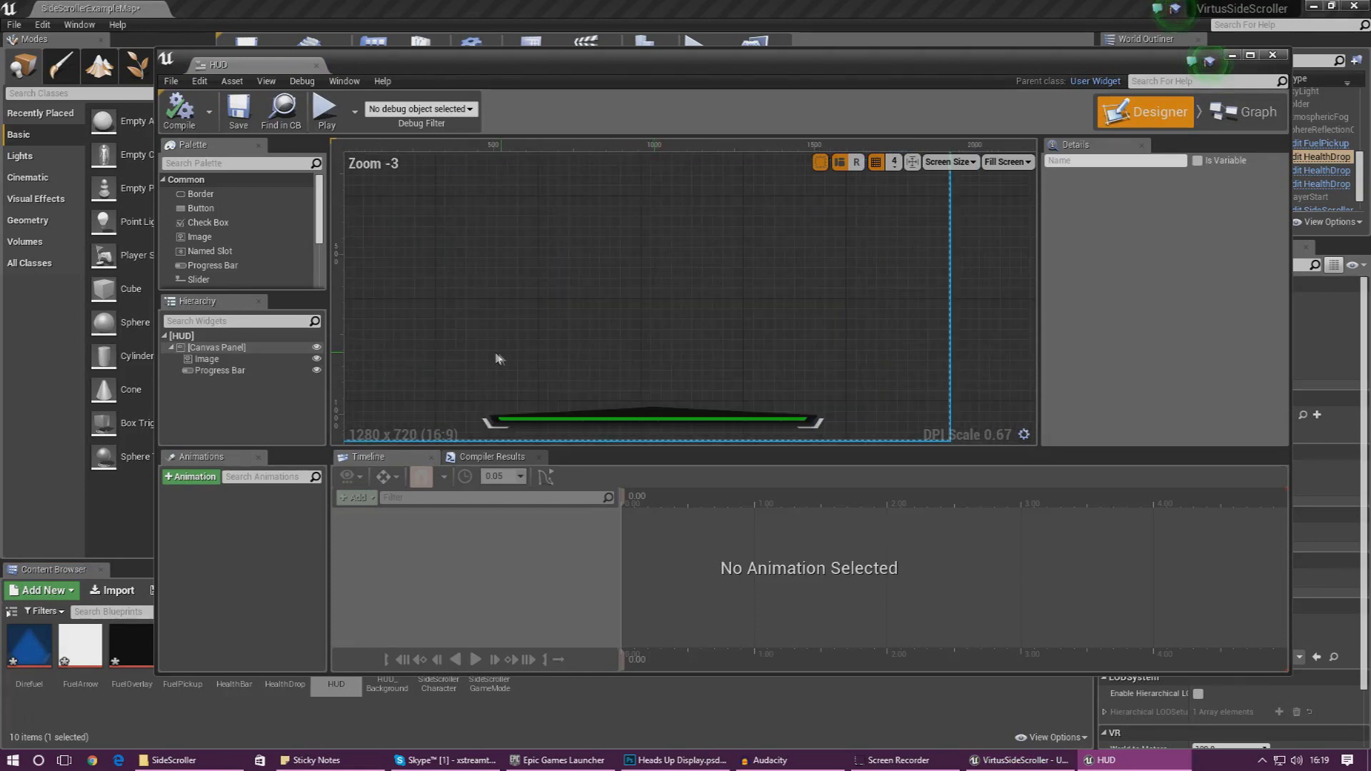
scroll(242, 229, down, 2)
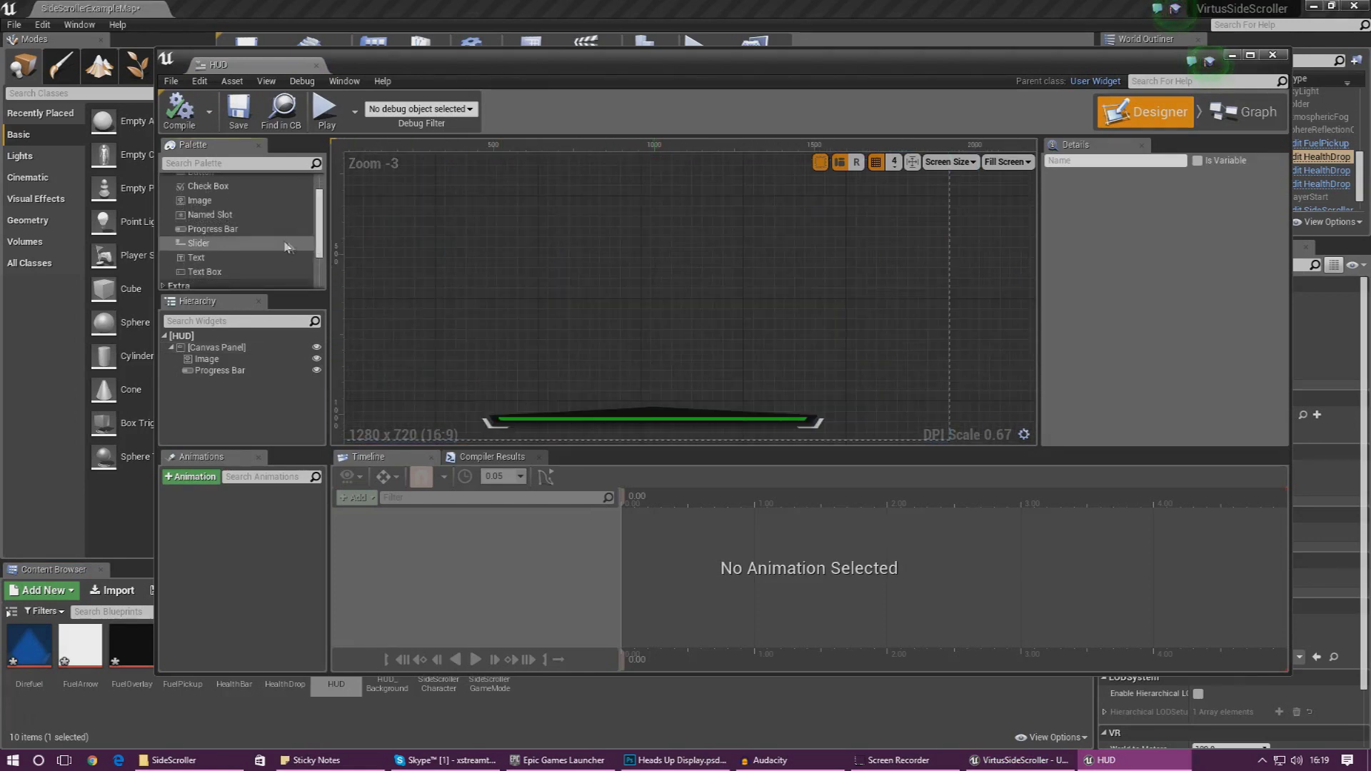
drag(243, 230, 649, 398)
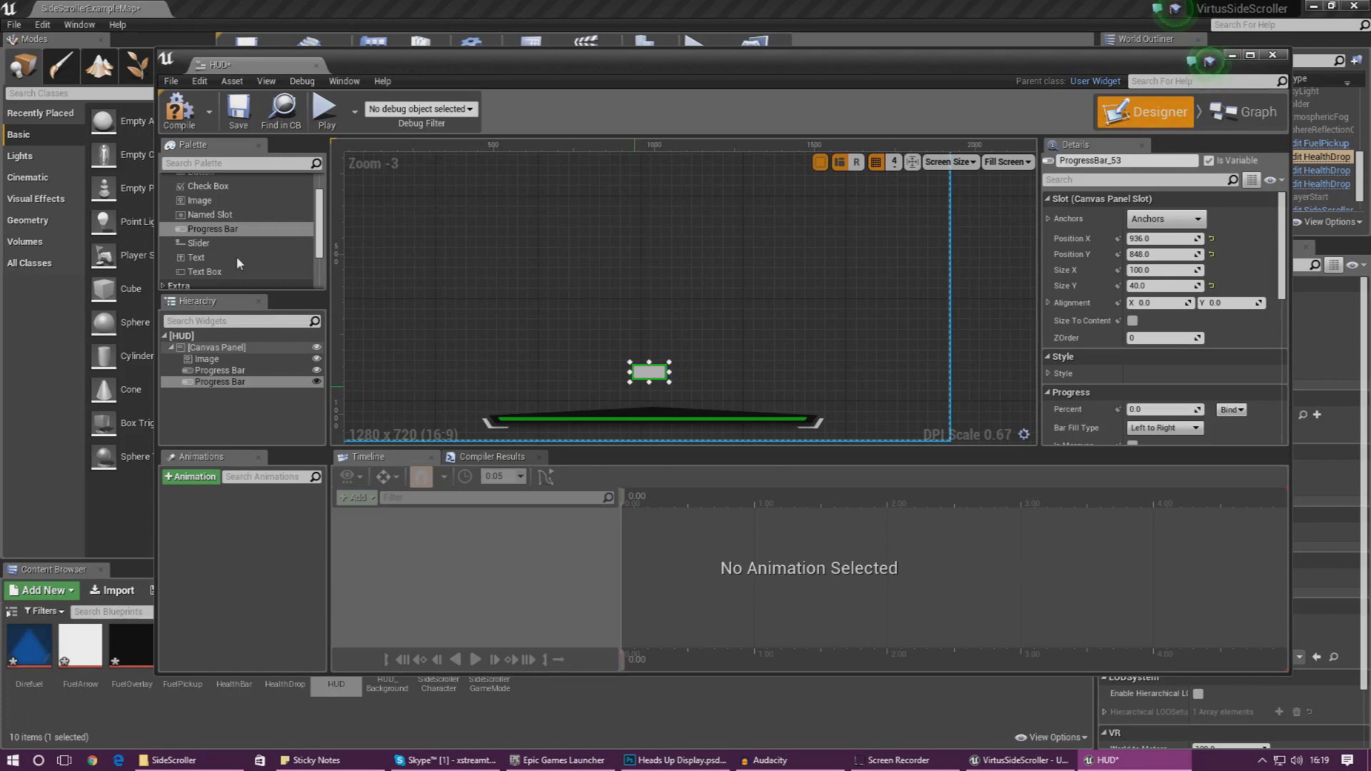
drag(199, 200, 491, 320)
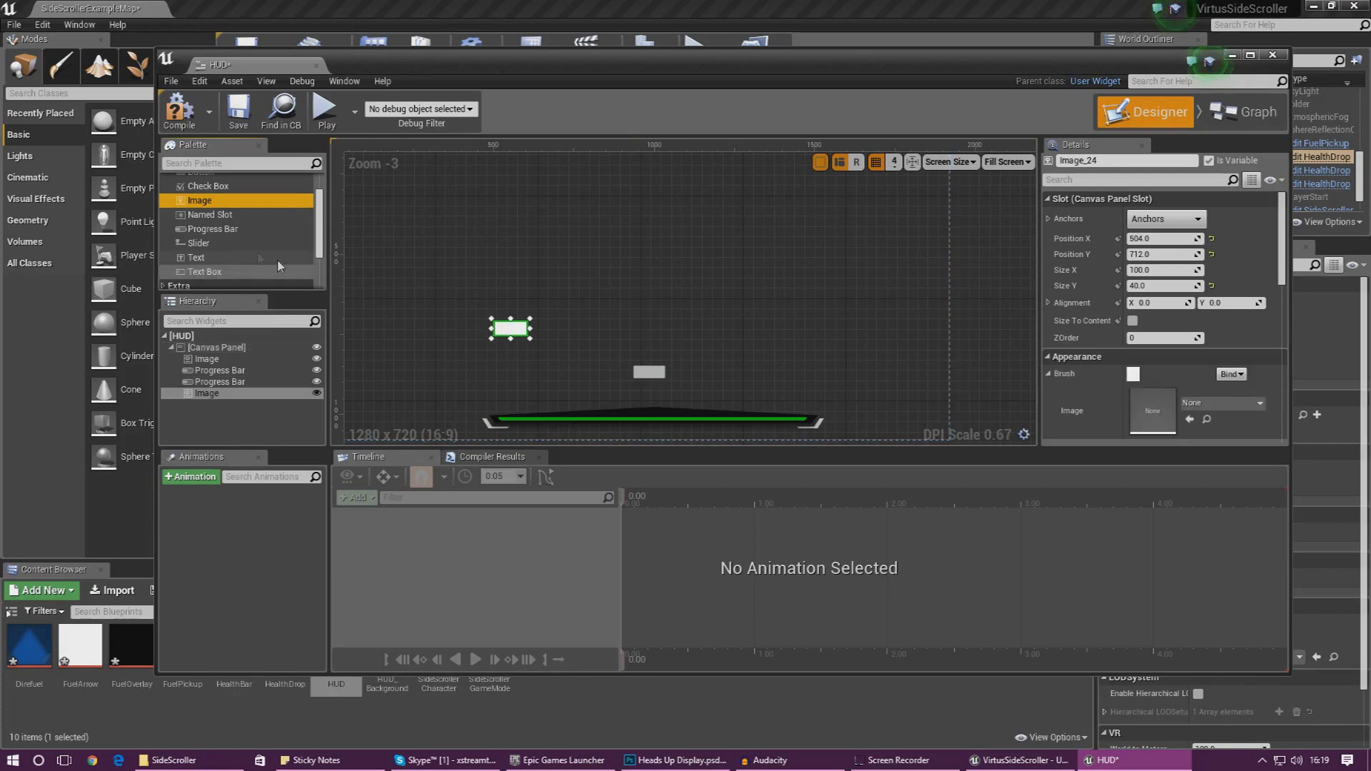
drag(204, 203, 513, 289)
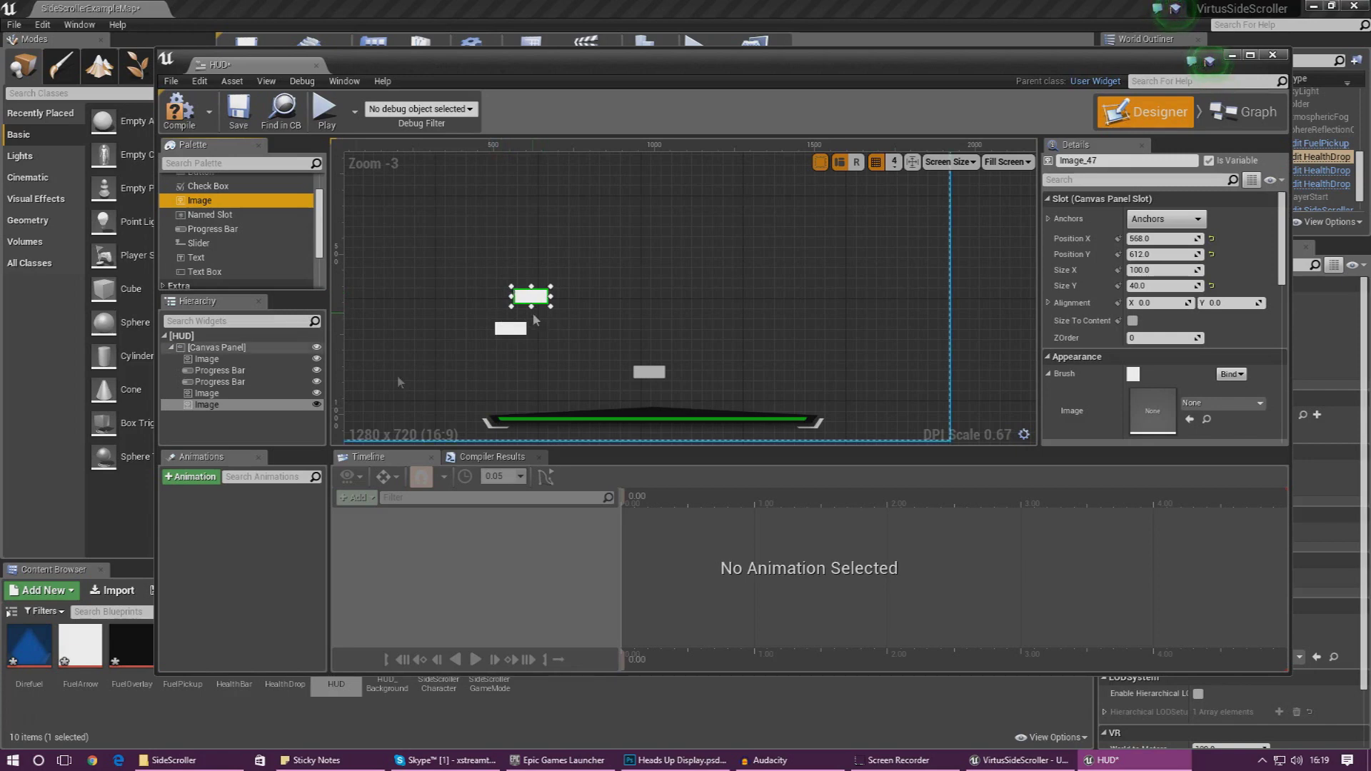
- Select the new progress bar and expand its Style > Background Image settings
click(640, 381)
scroll(731, 311, up, 5)
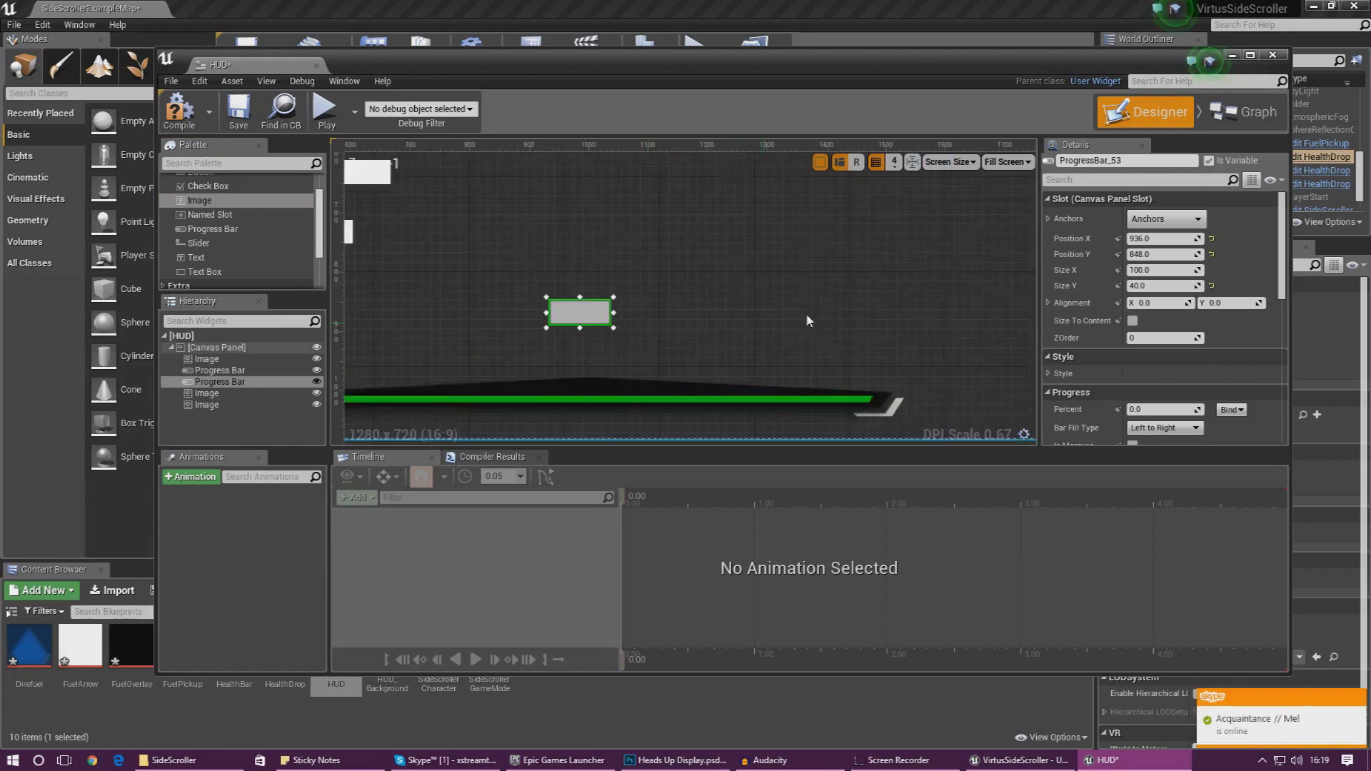
right_drag(807, 316, 880, 296)
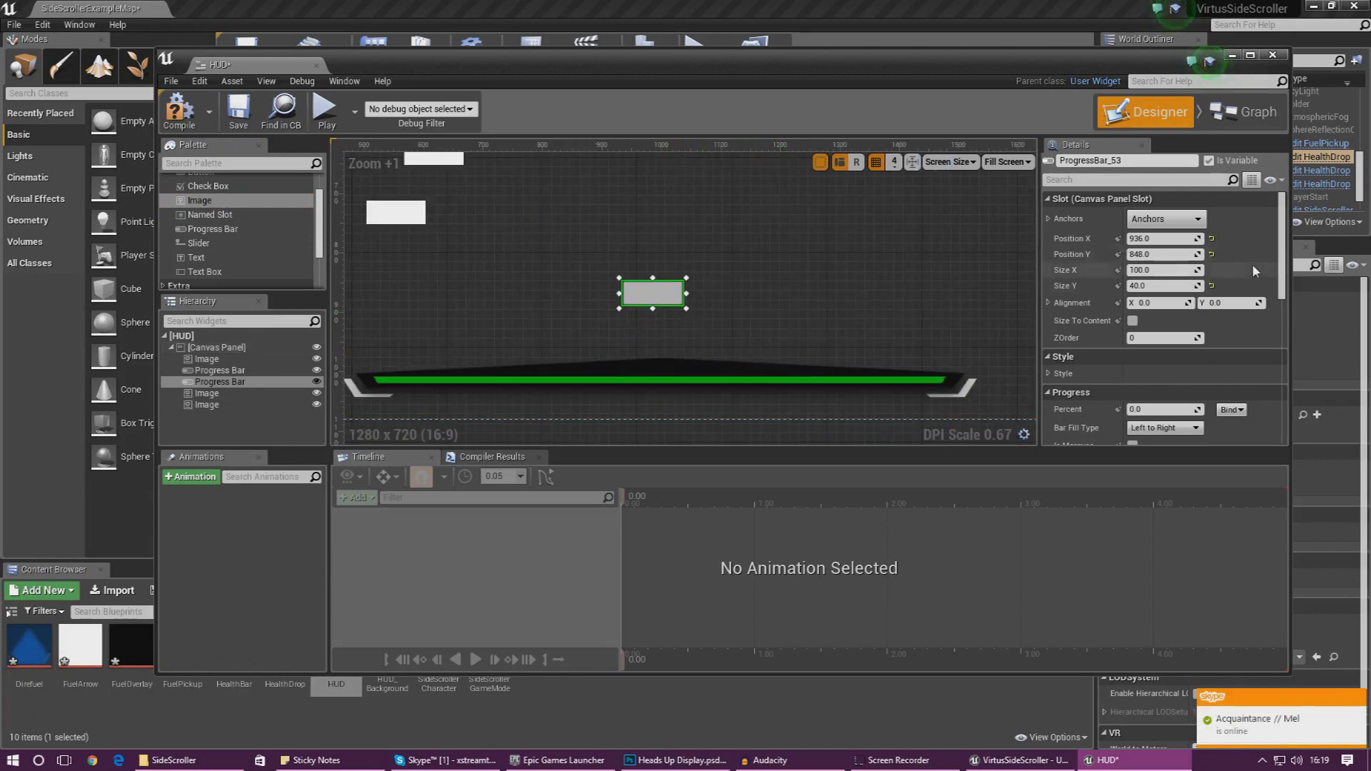
scroll(1280, 273, down, 4)
mouse_move(1281, 273)
mouse_down()
mouse_move(1287, 305)
mouse_move(1277, 266)
mouse_up()
click(1107, 373)
scroll(1106, 373, down, 2)
click(1055, 344)
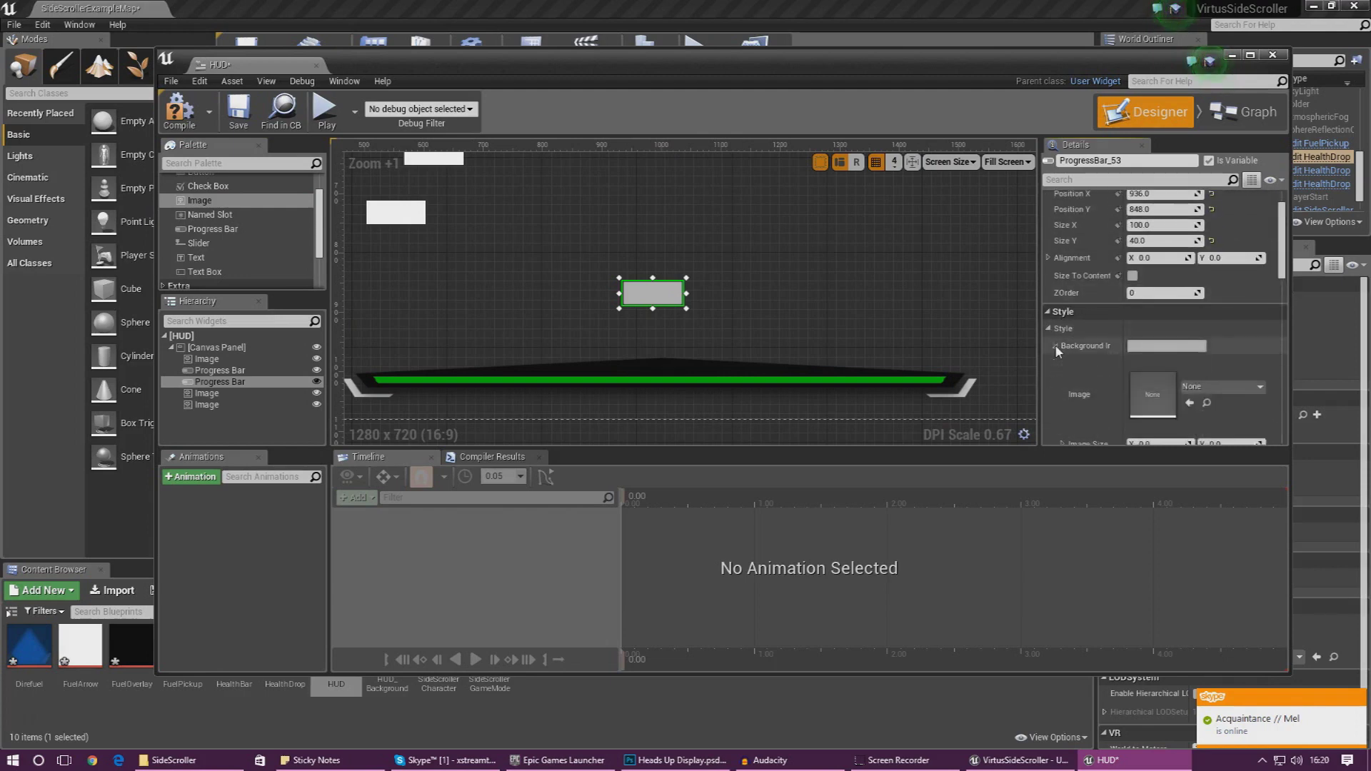
- Assign Direfuel as the progress bar's background with 0 margin, then enlarge and centre it over the bar
scroll(1099, 352, down, 2)
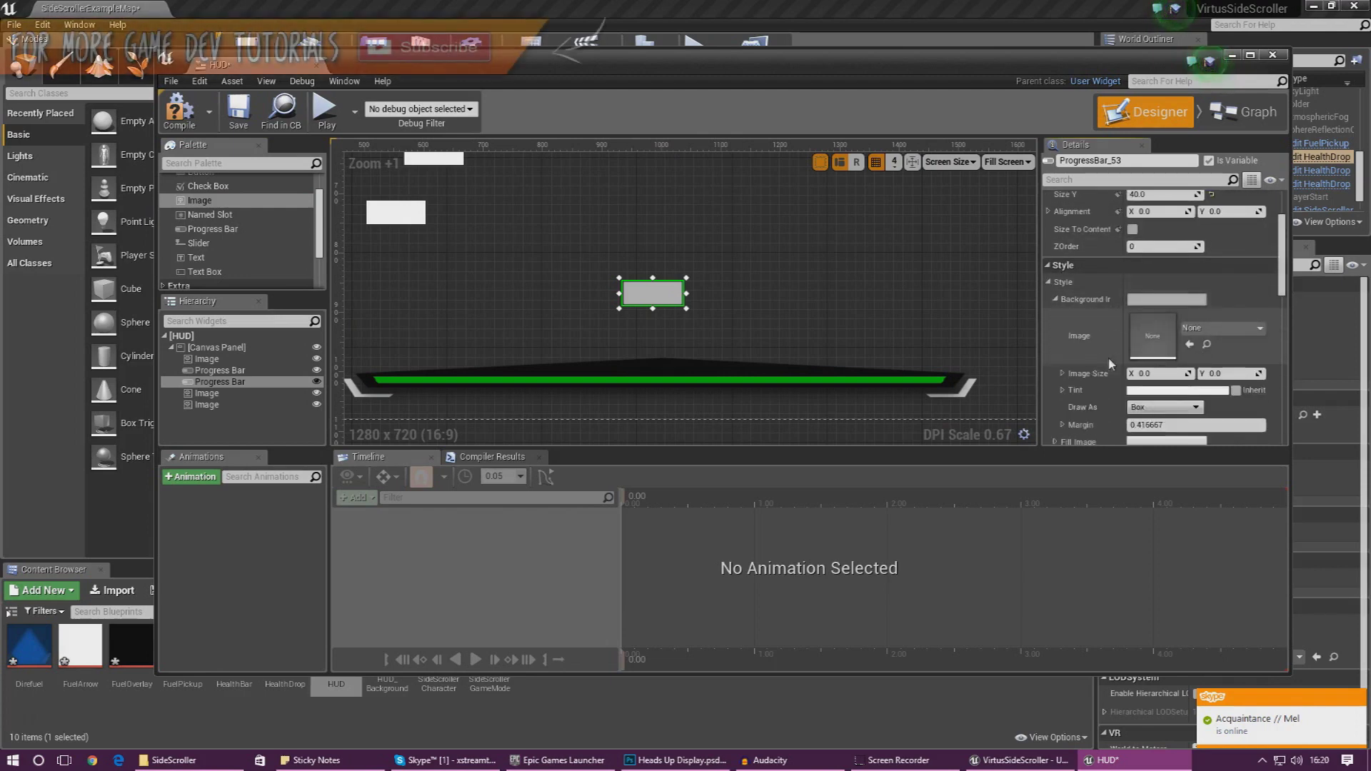
click(36, 653)
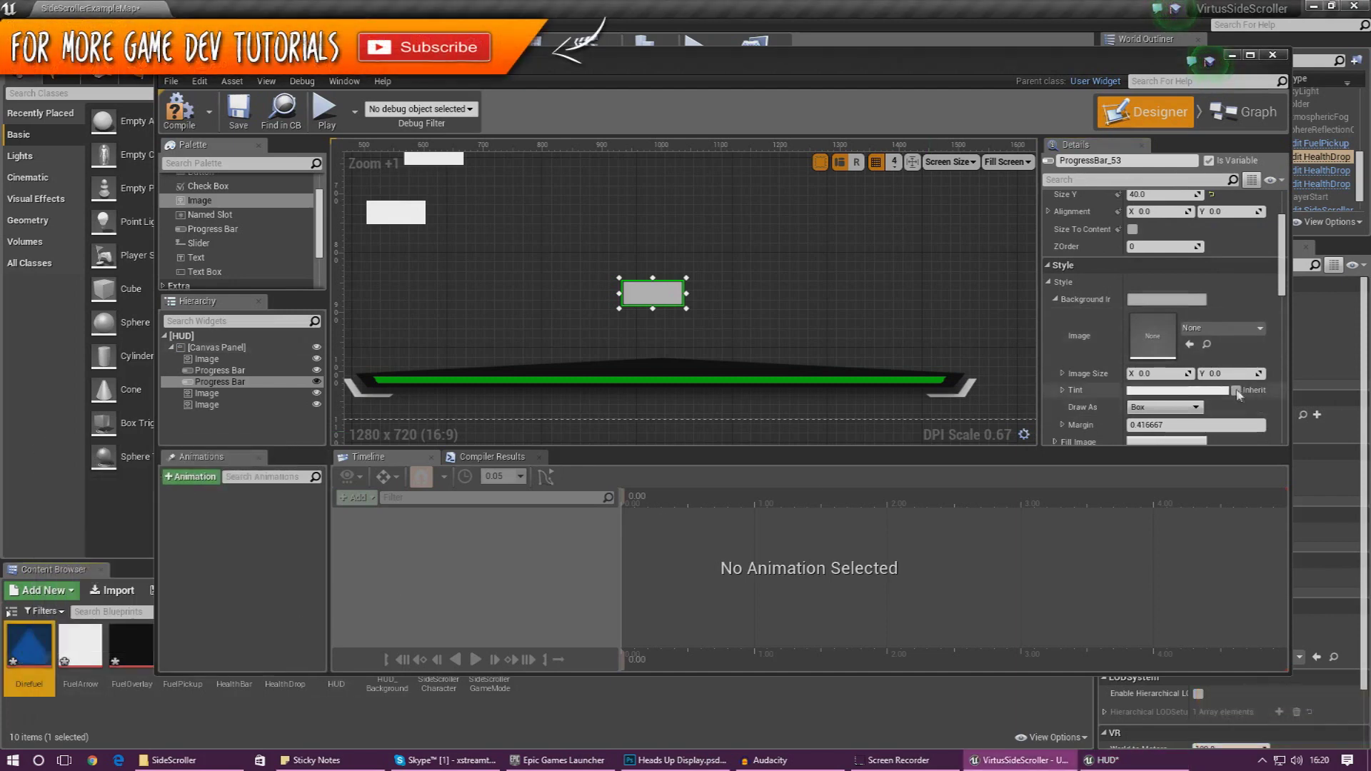
click(1191, 347)
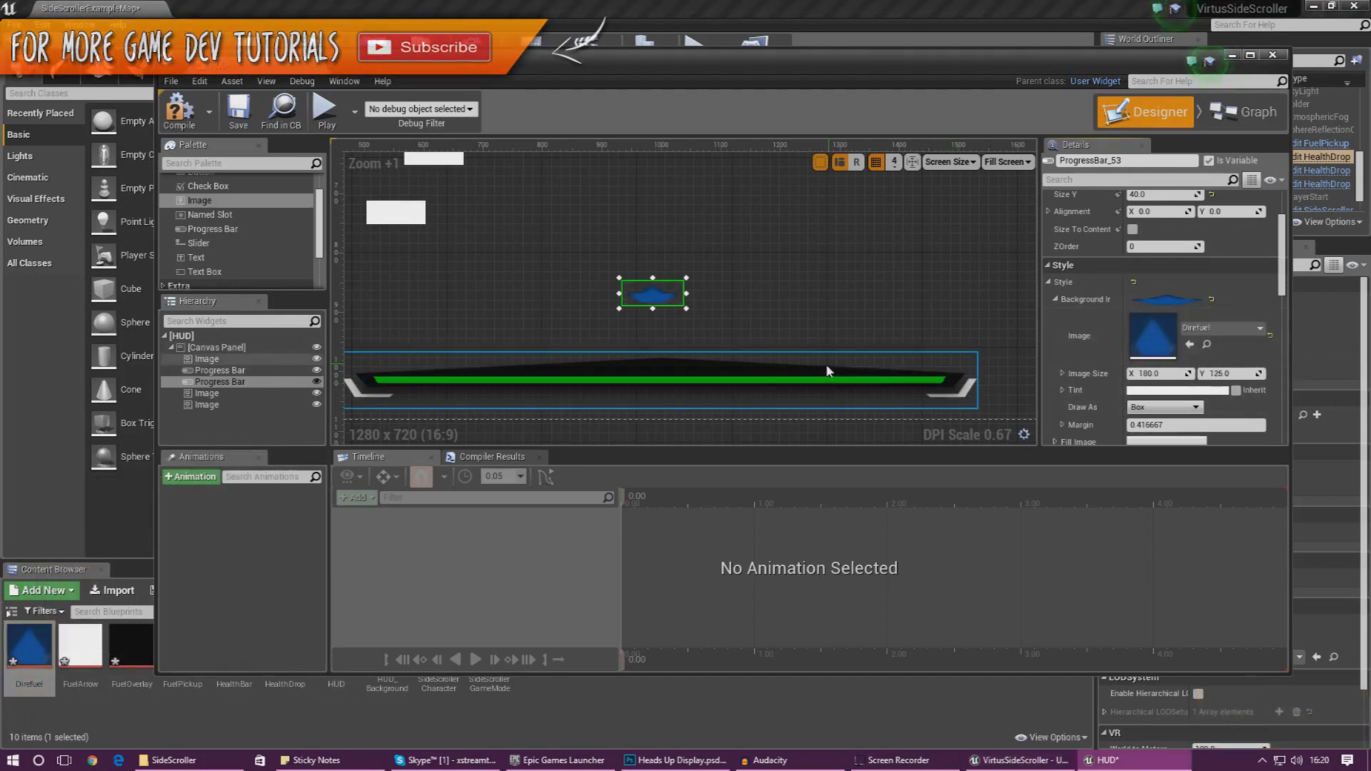
scroll(1186, 379, down, 2)
click(1177, 380)
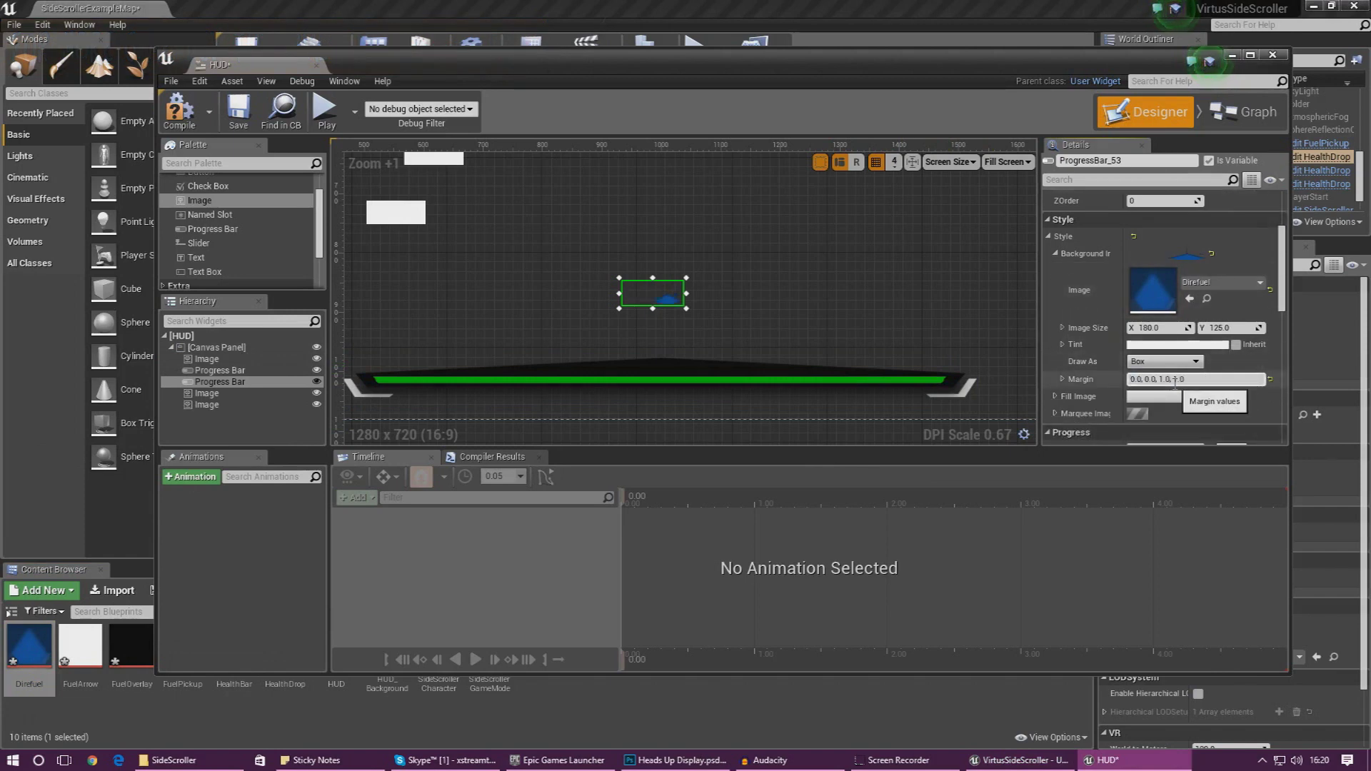
click(1176, 383)
key(BackSpace)
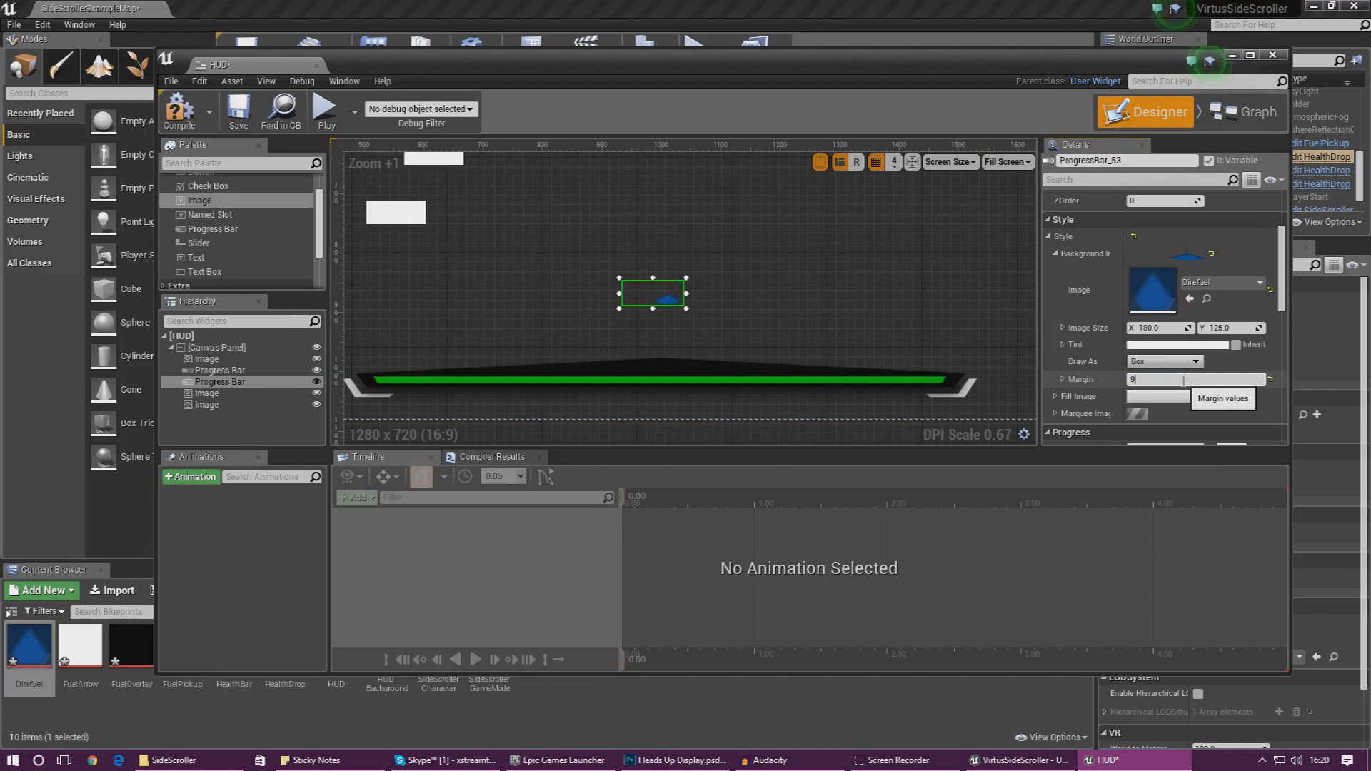
key(Return)
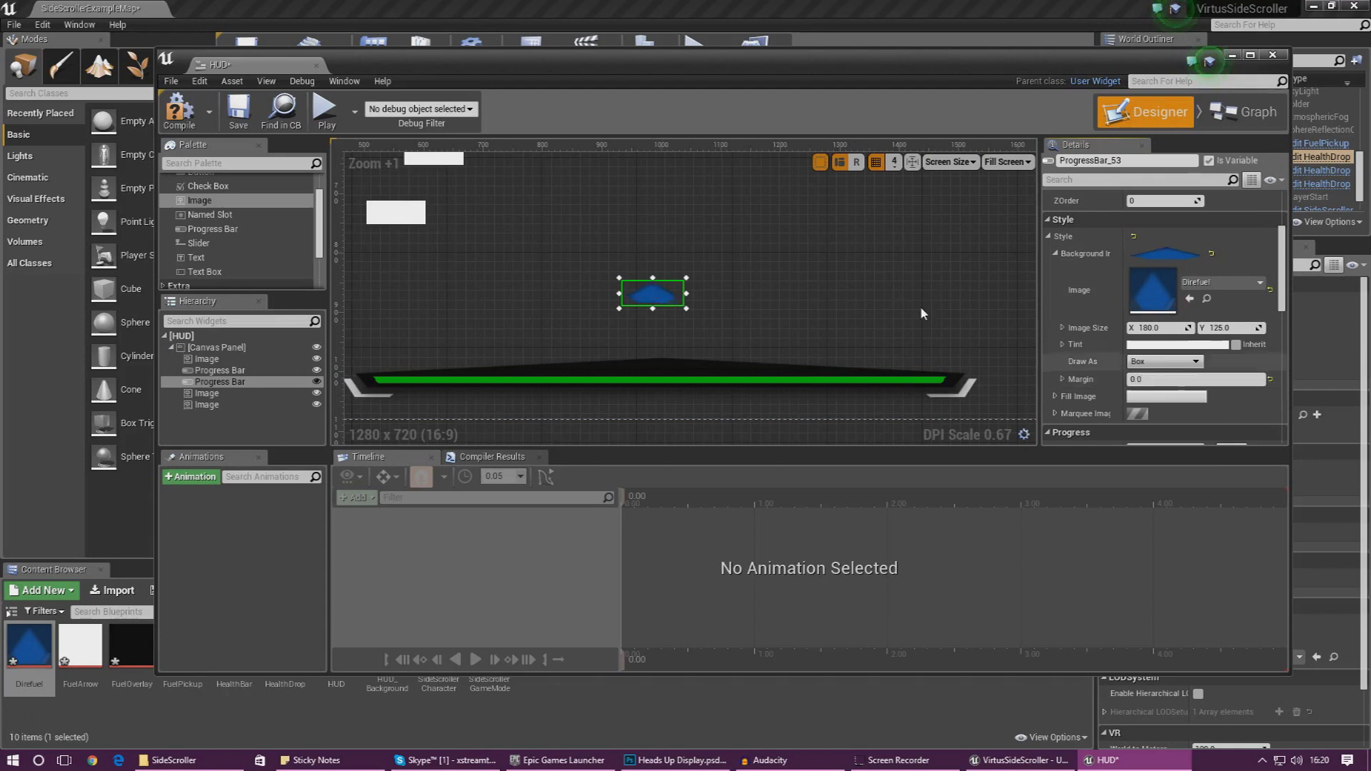
drag(687, 309, 746, 371)
drag(667, 346, 618, 380)
click(675, 760)
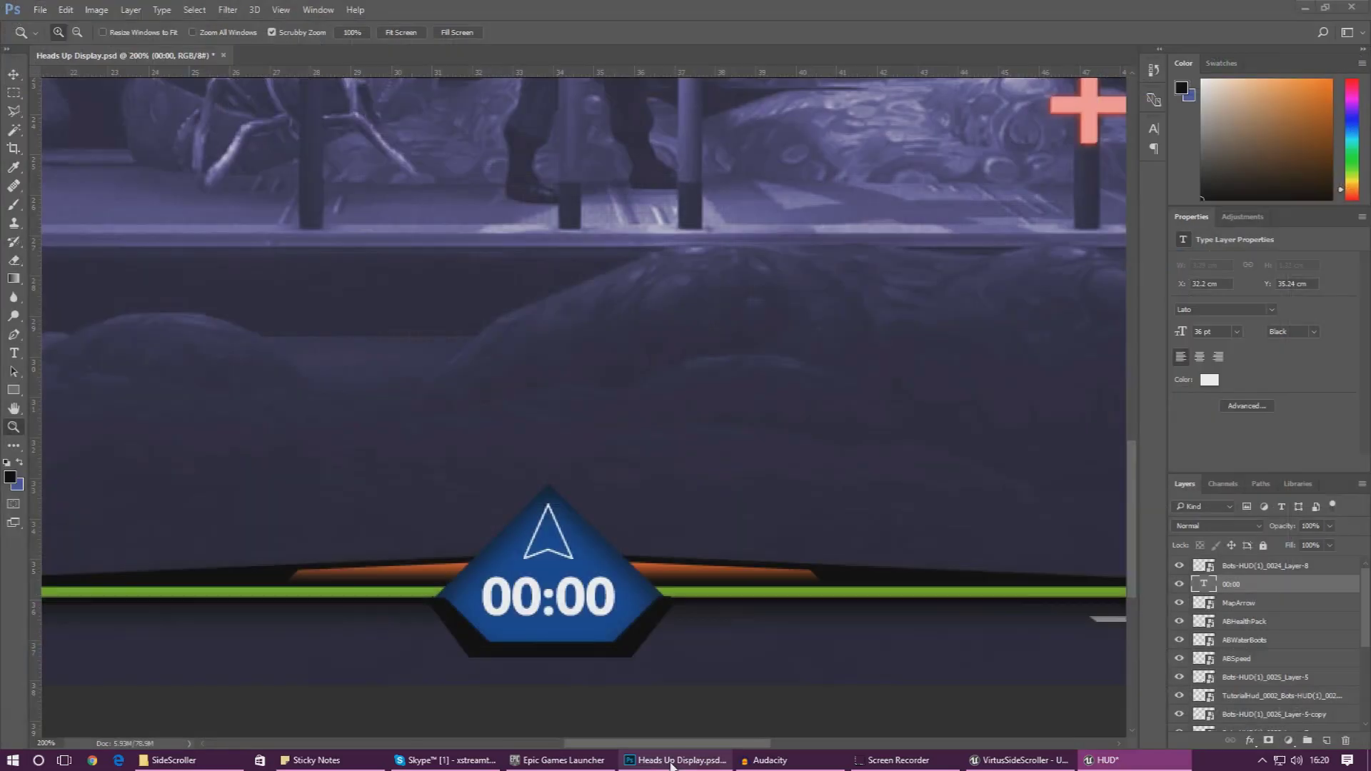
right_click(708, 634)
click(720, 643)
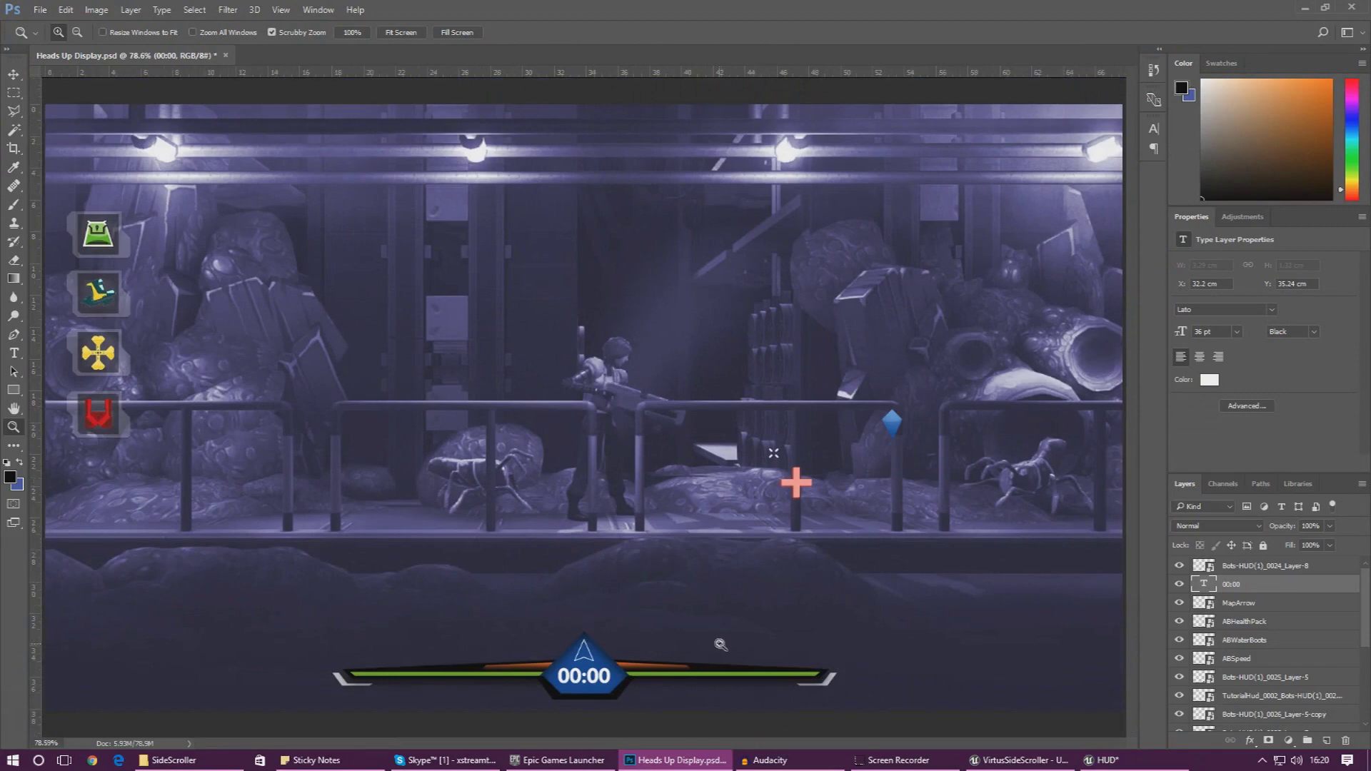
click(1098, 763)
click(700, 343)
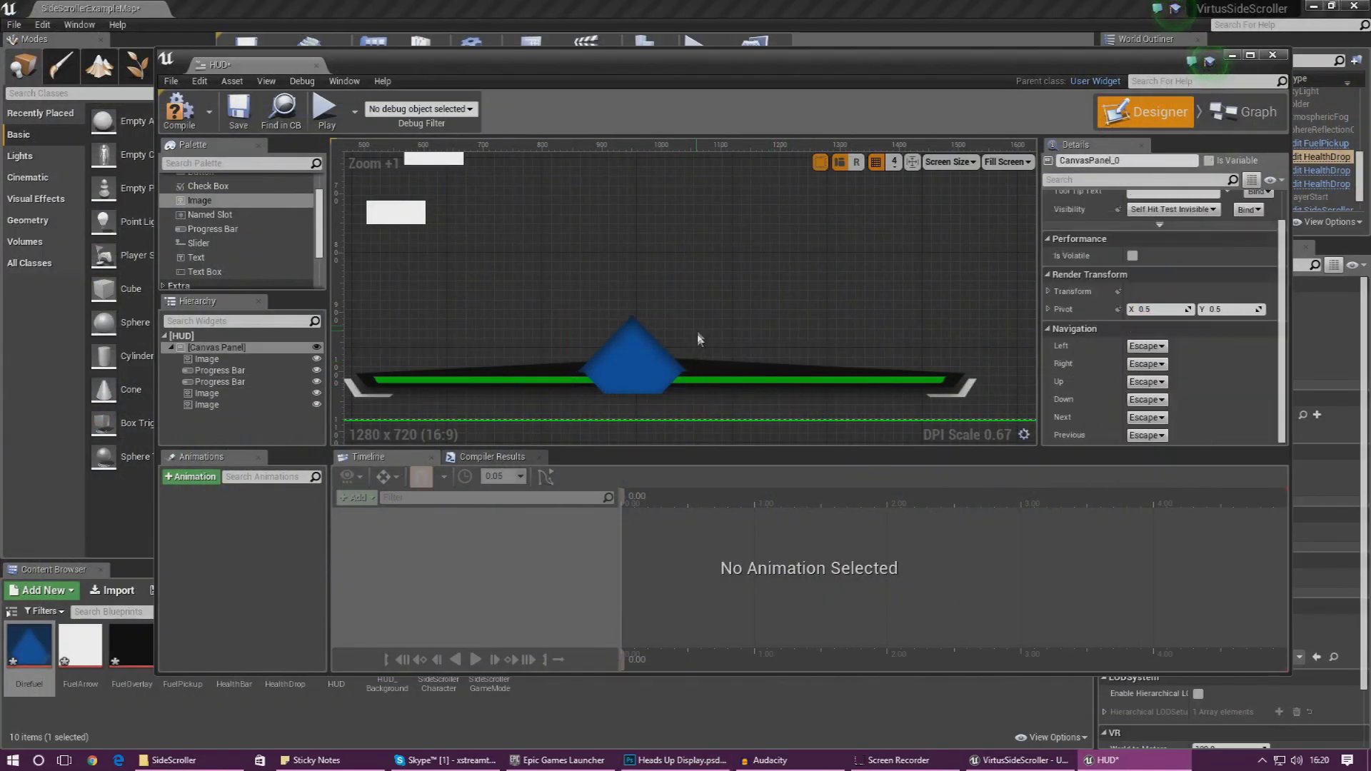
- Set the diamond progress bar's Background Image Tint to black and collapse Background Image
click(627, 361)
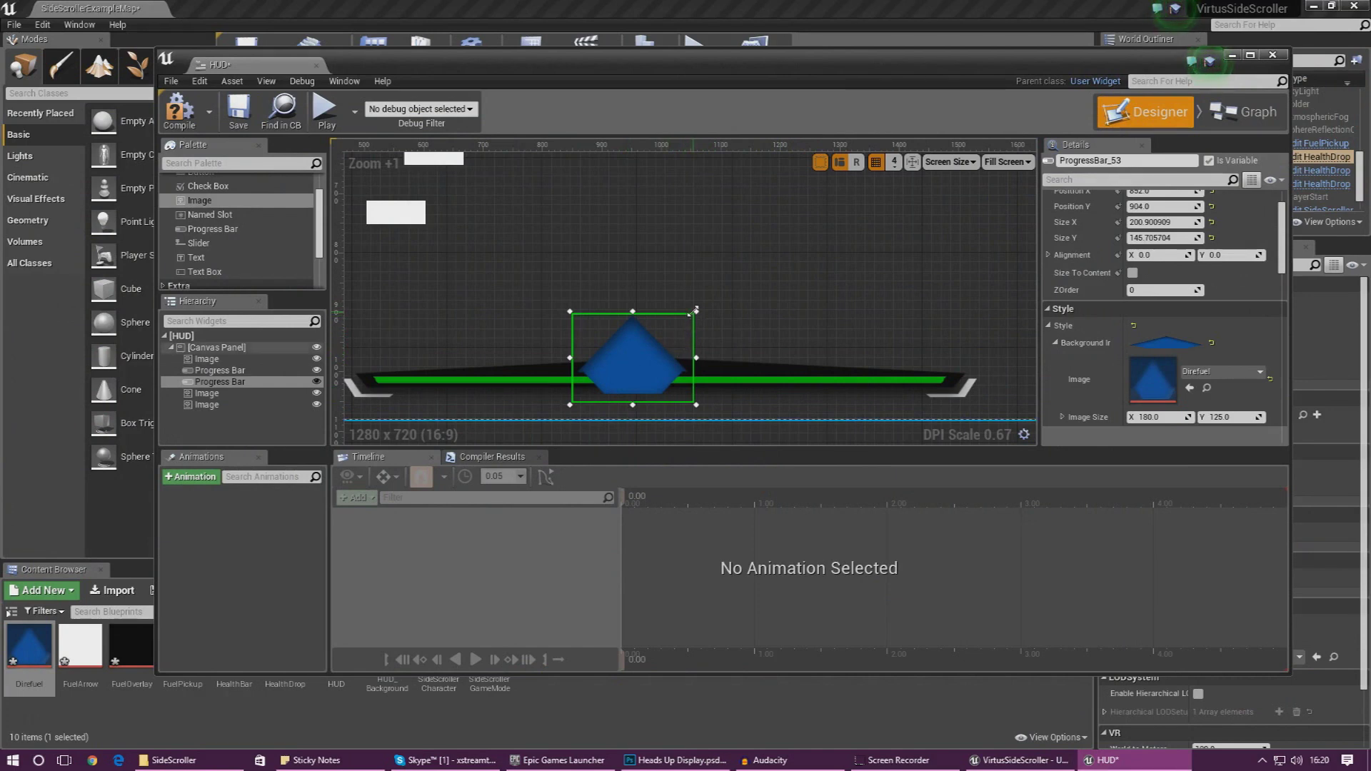
scroll(1098, 347, down, 1)
scroll(1100, 339, down, 2)
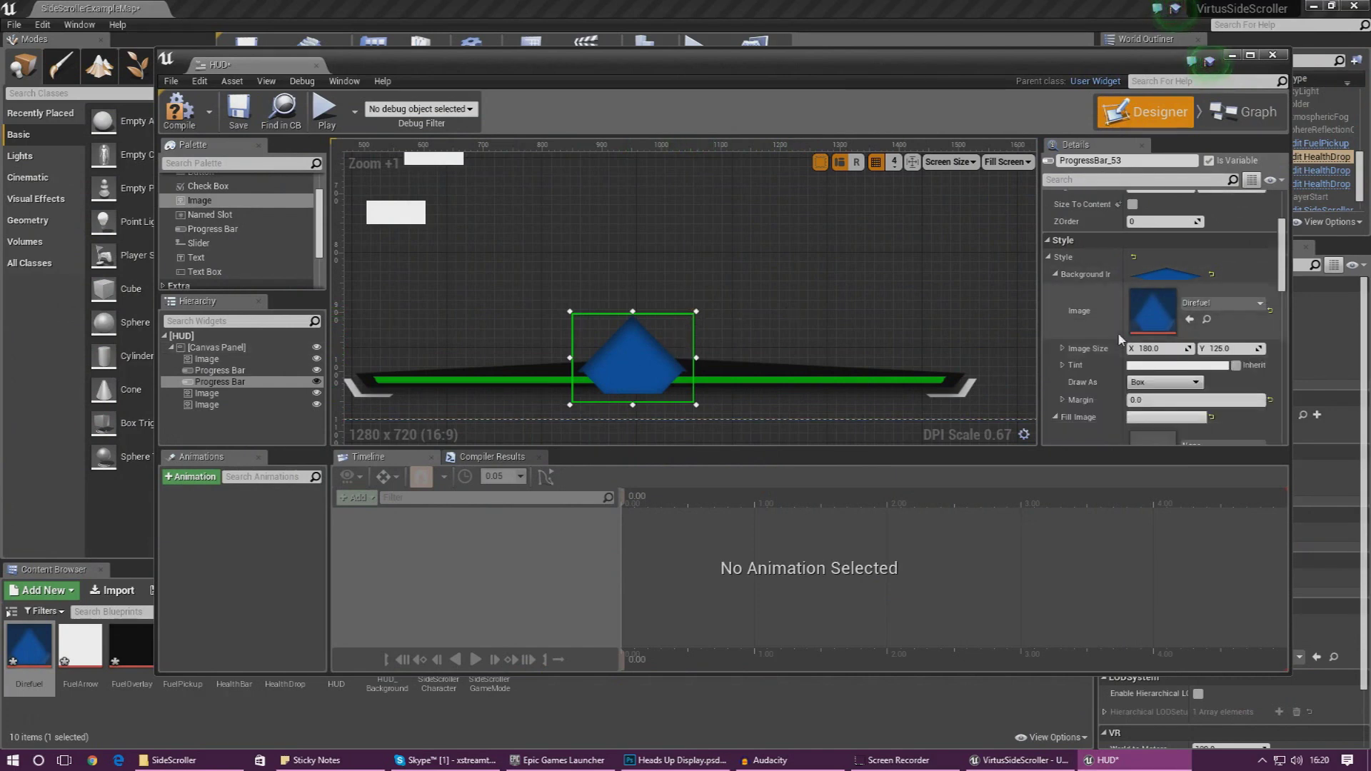
click(1171, 364)
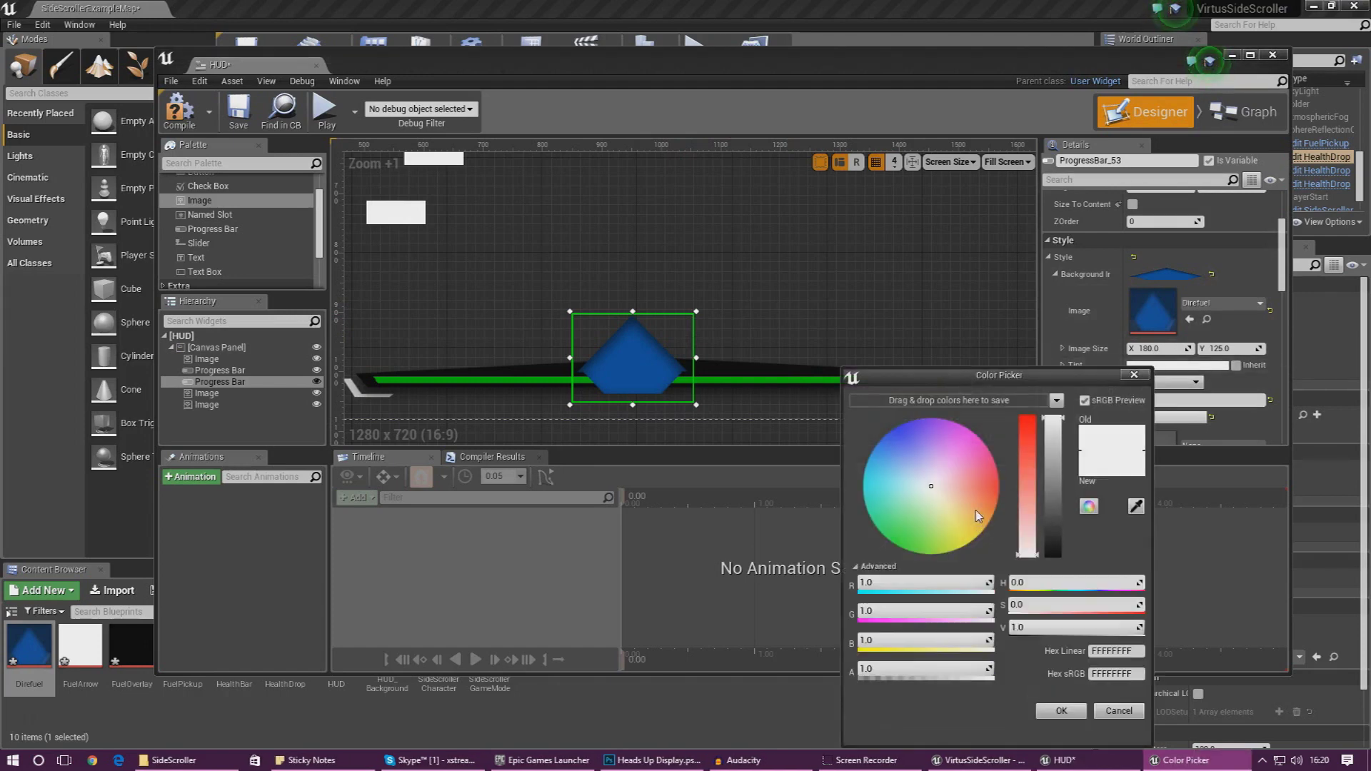
click(1136, 376)
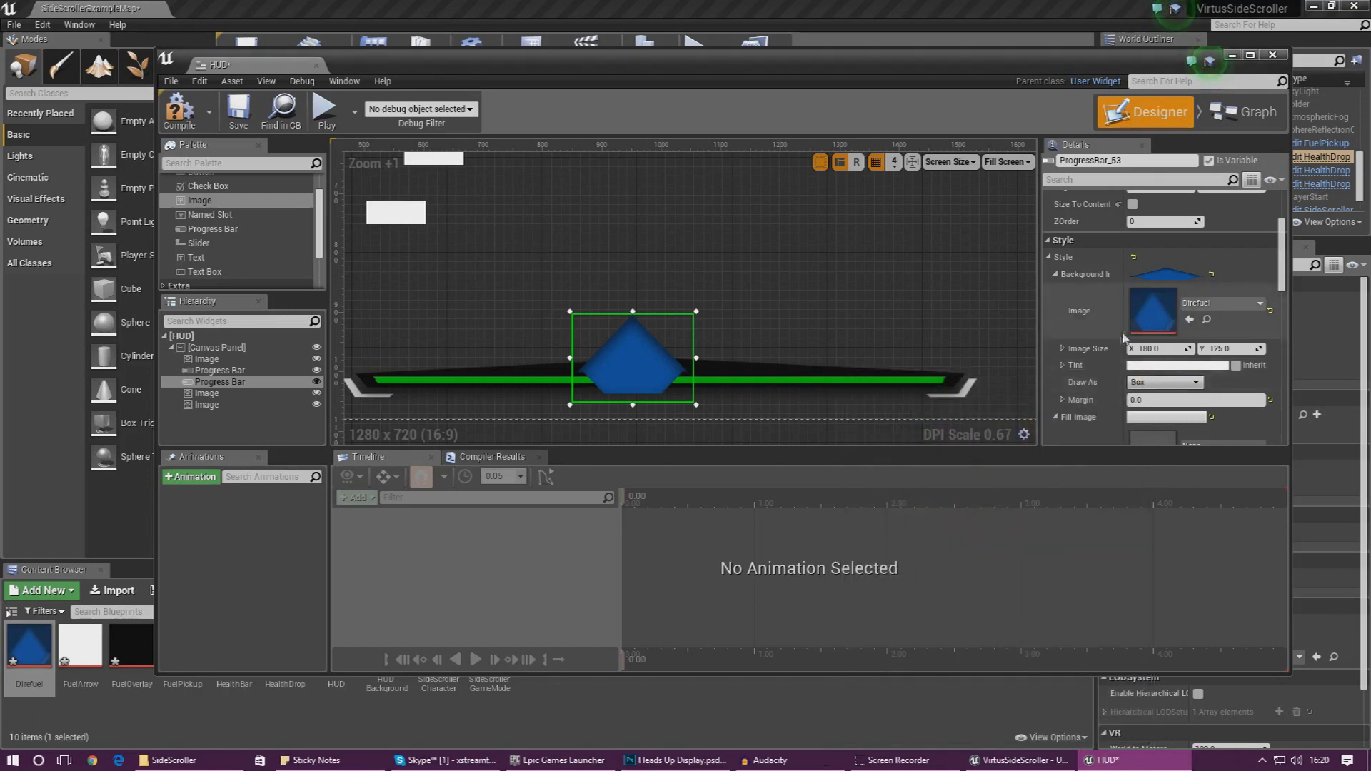
click(1172, 365)
drag(1035, 507, 1035, 571)
click(1049, 709)
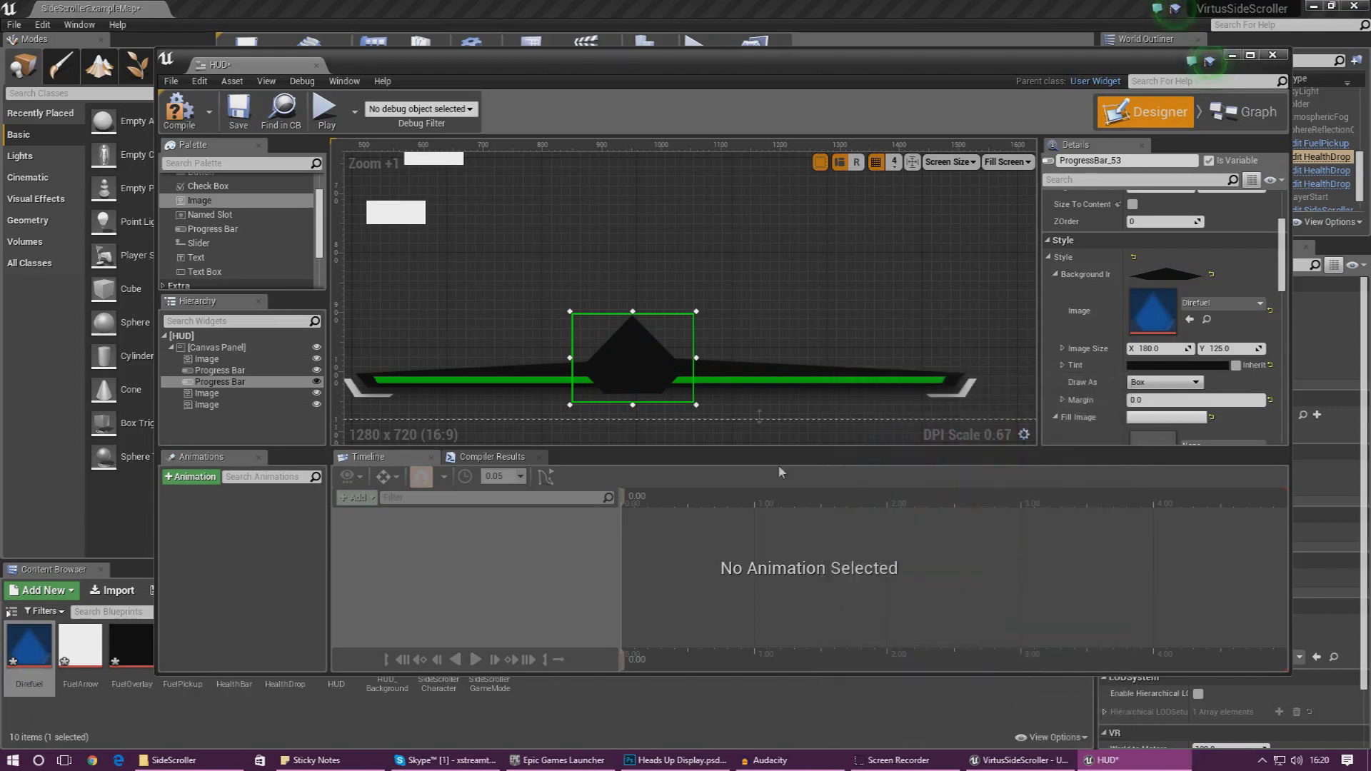
click(1056, 275)
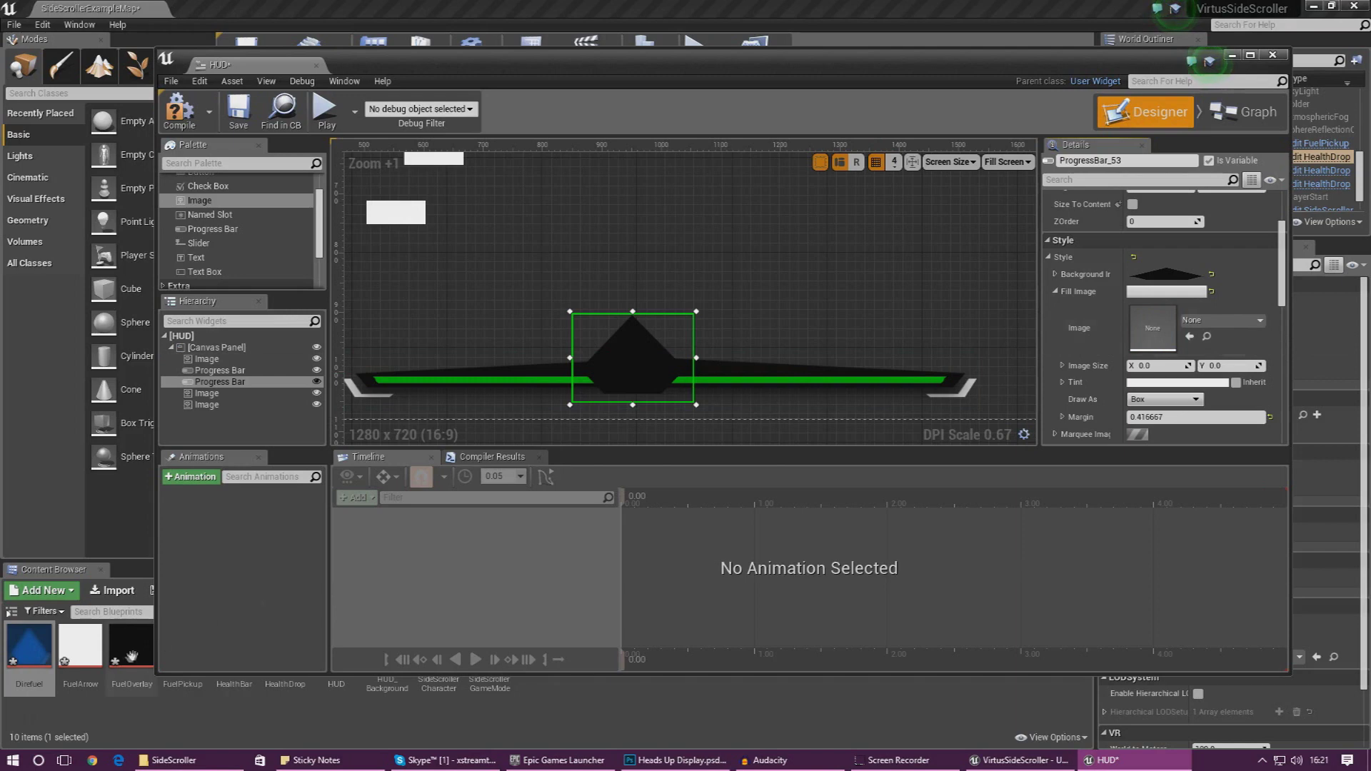
- Use Direfuel as the progress bar's Fill Image with a margin of 0 and raise Percent
click(1189, 336)
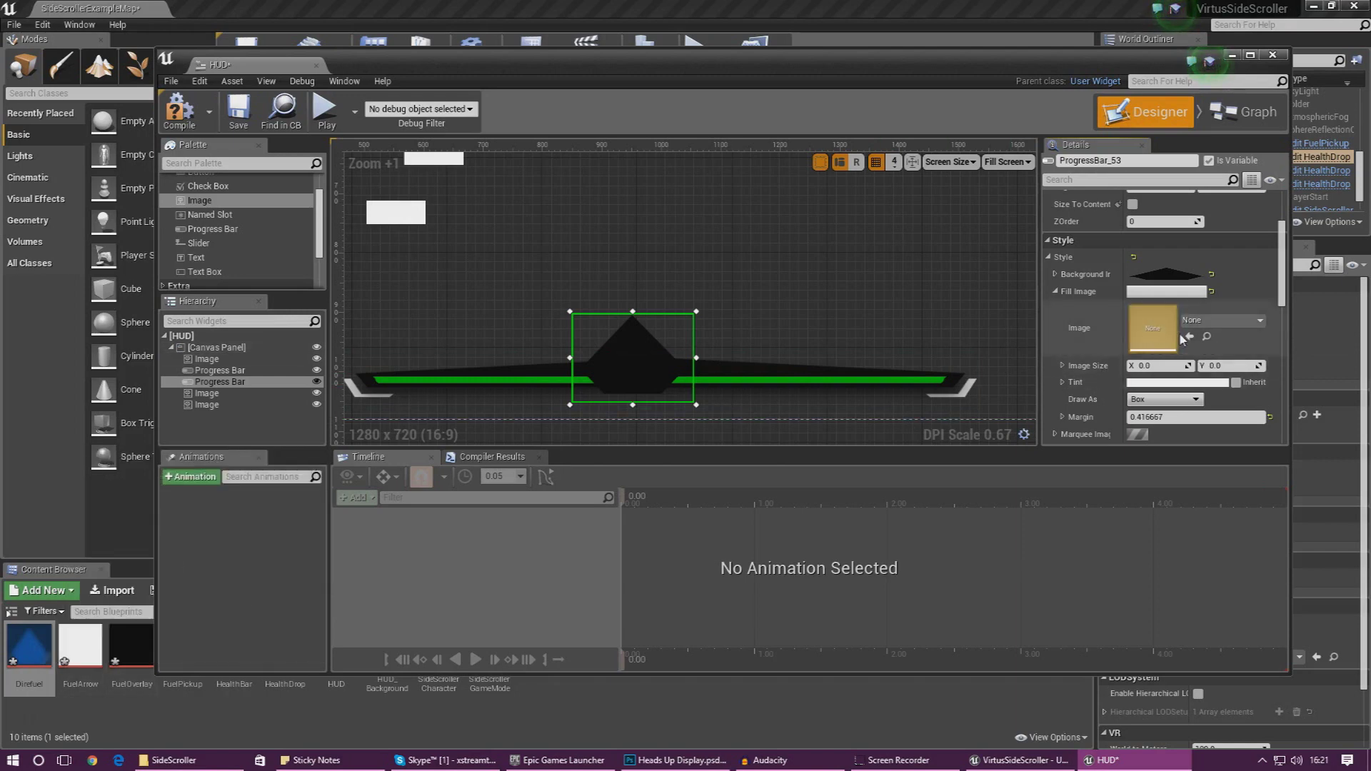
scroll(1182, 341, down, 2)
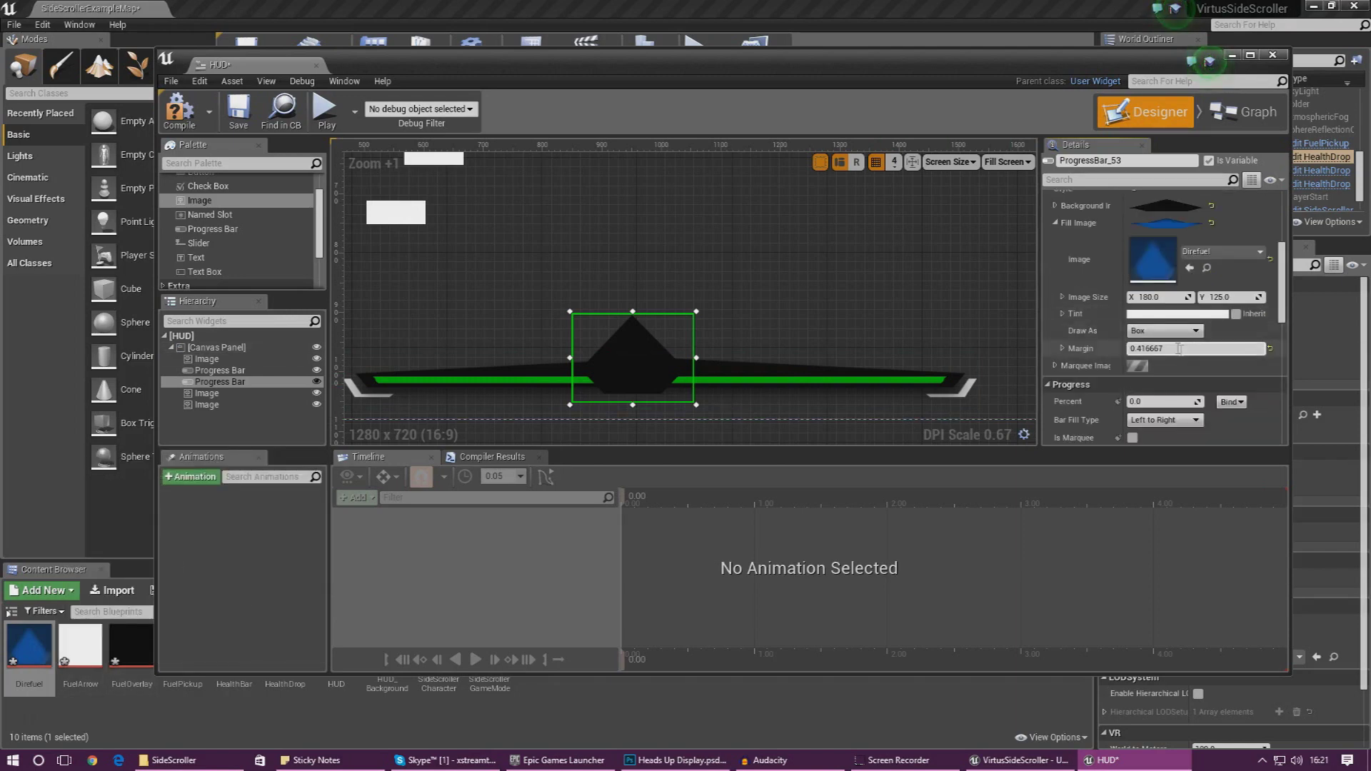
click(1175, 347)
text(0)
key(Return)
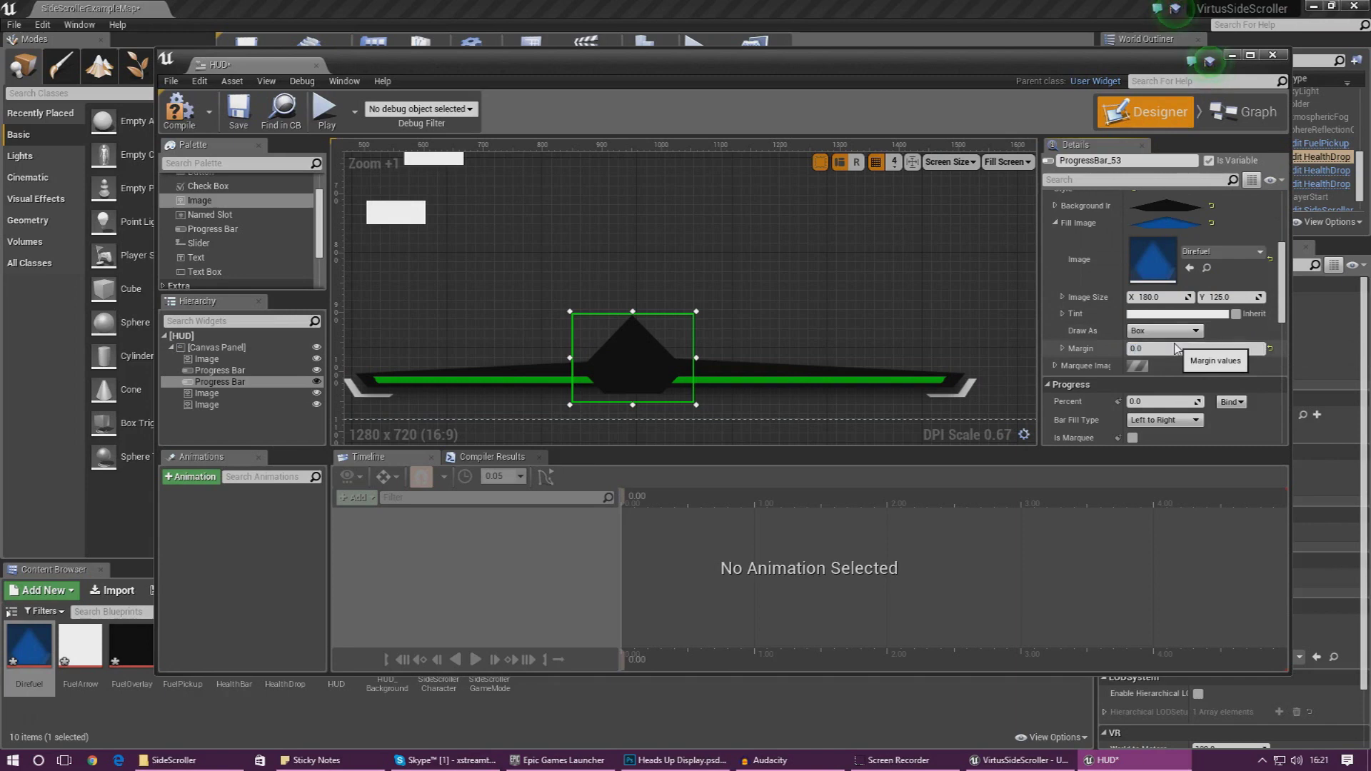
mouse_move(1157, 401)
mouse_down()
mouse_move(1235, 402)
mouse_move(1146, 401)
mouse_up()
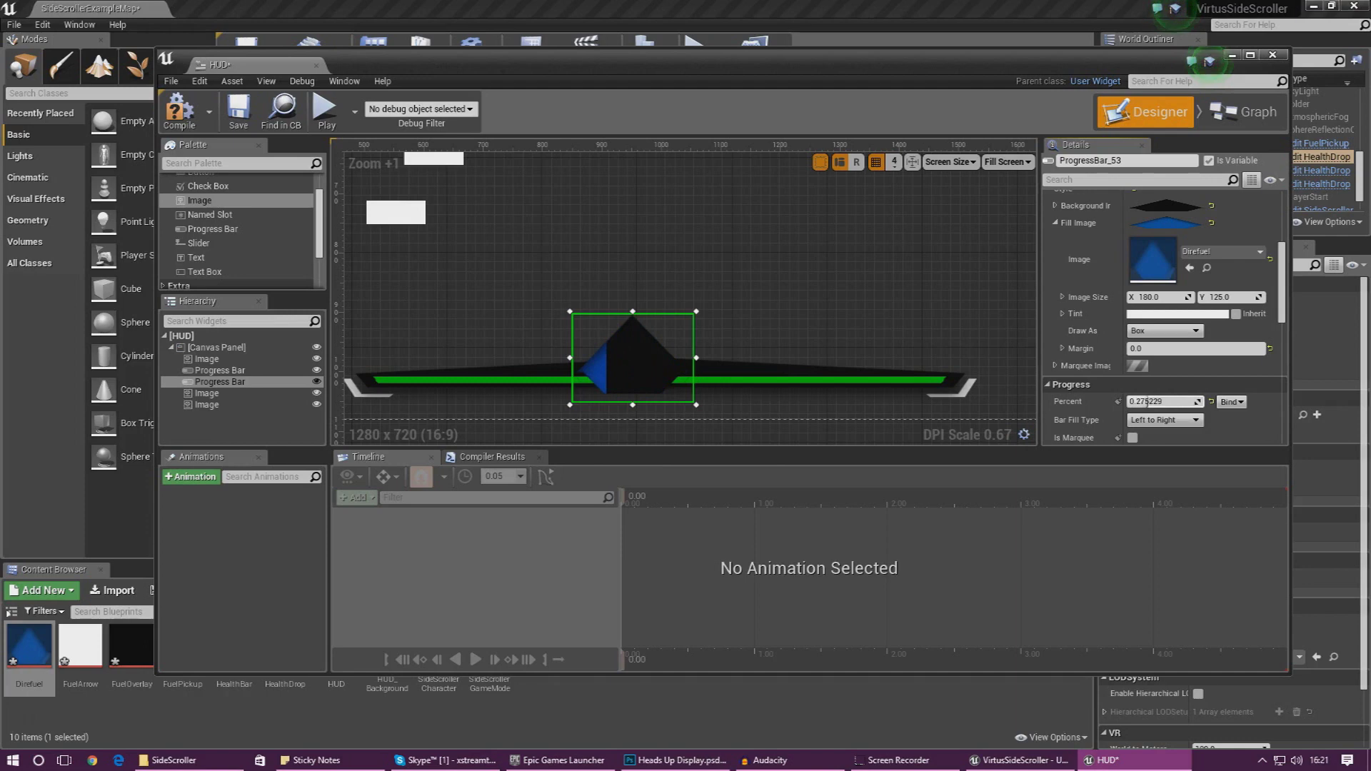
- Set Bar Fill Type to Bottom to Top, preview Percent at 1.0, and minimize the HUD editor
scroll(1150, 400, down, 1)
click(1160, 397)
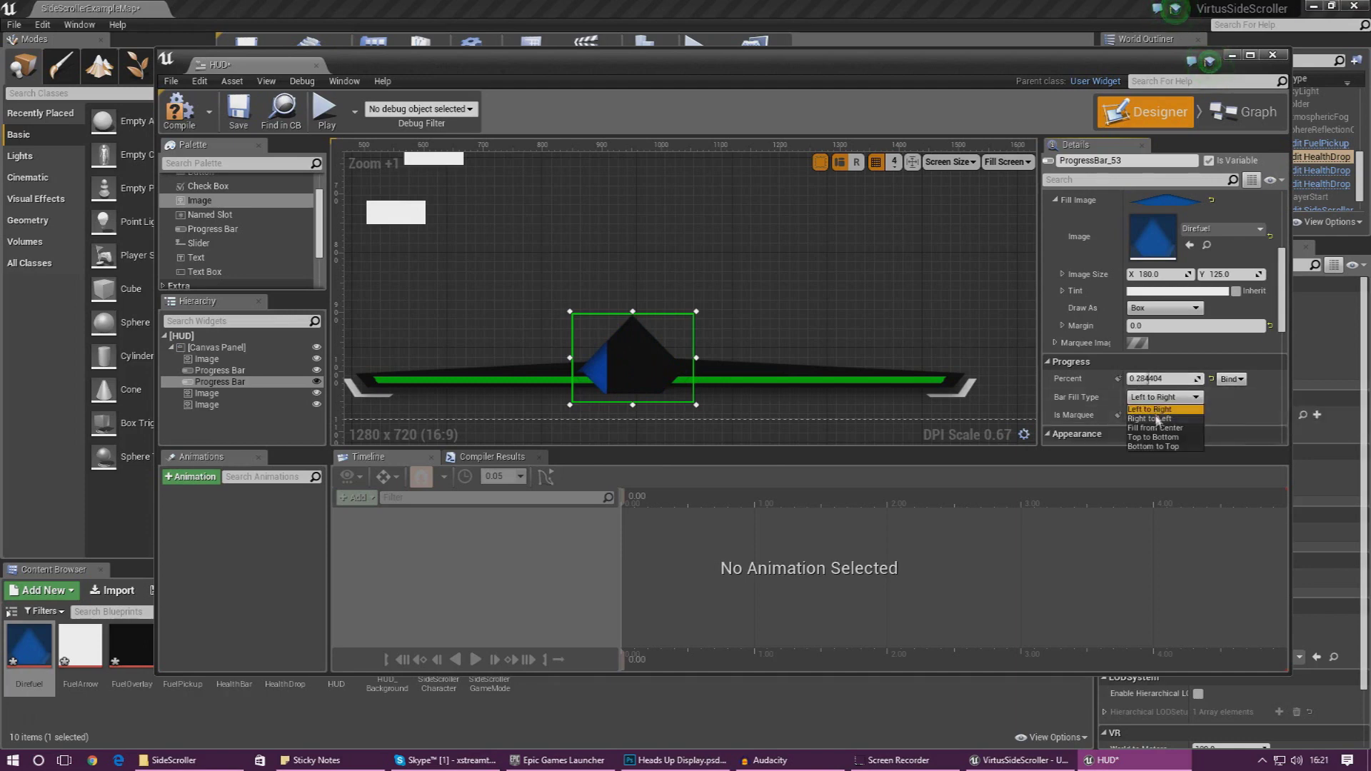
click(1177, 447)
drag(1144, 378, 1214, 378)
scroll(829, 325, down, 4)
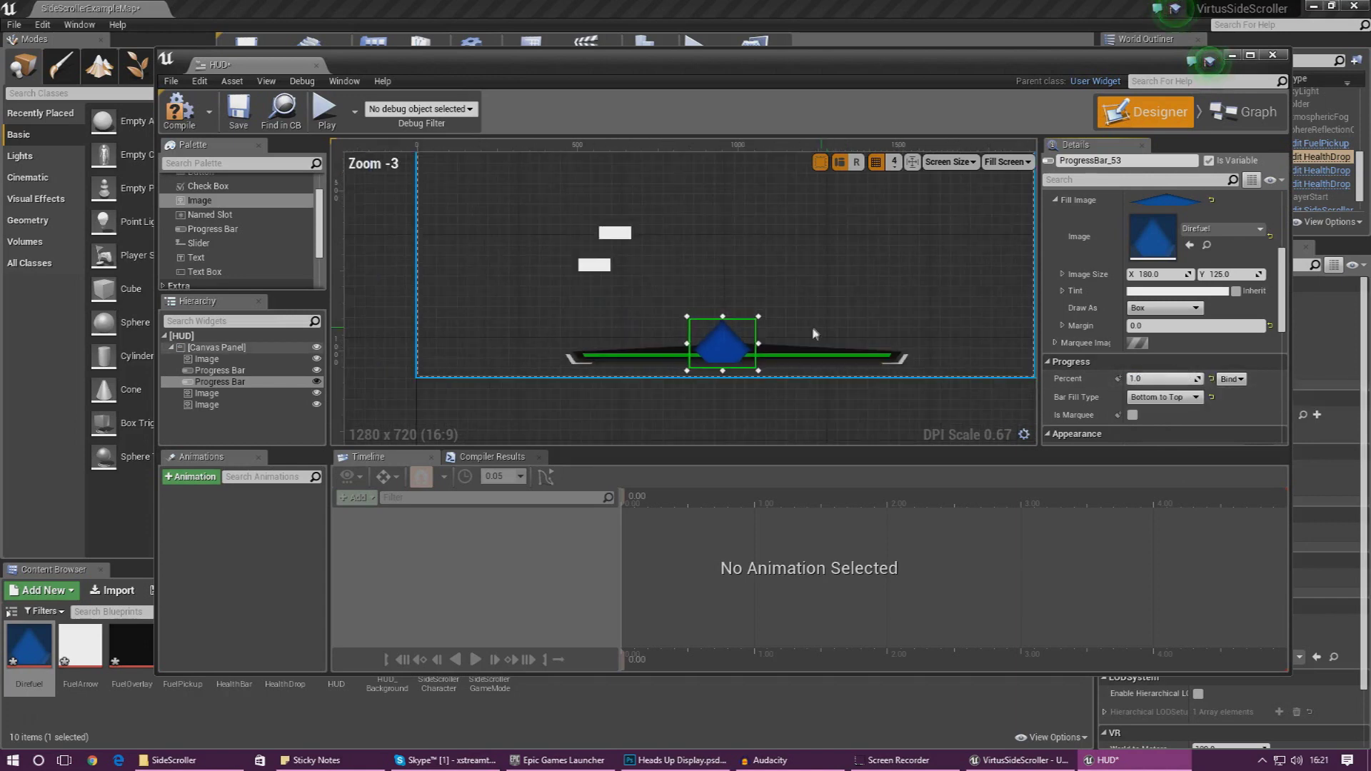
scroll(734, 315, down, 1)
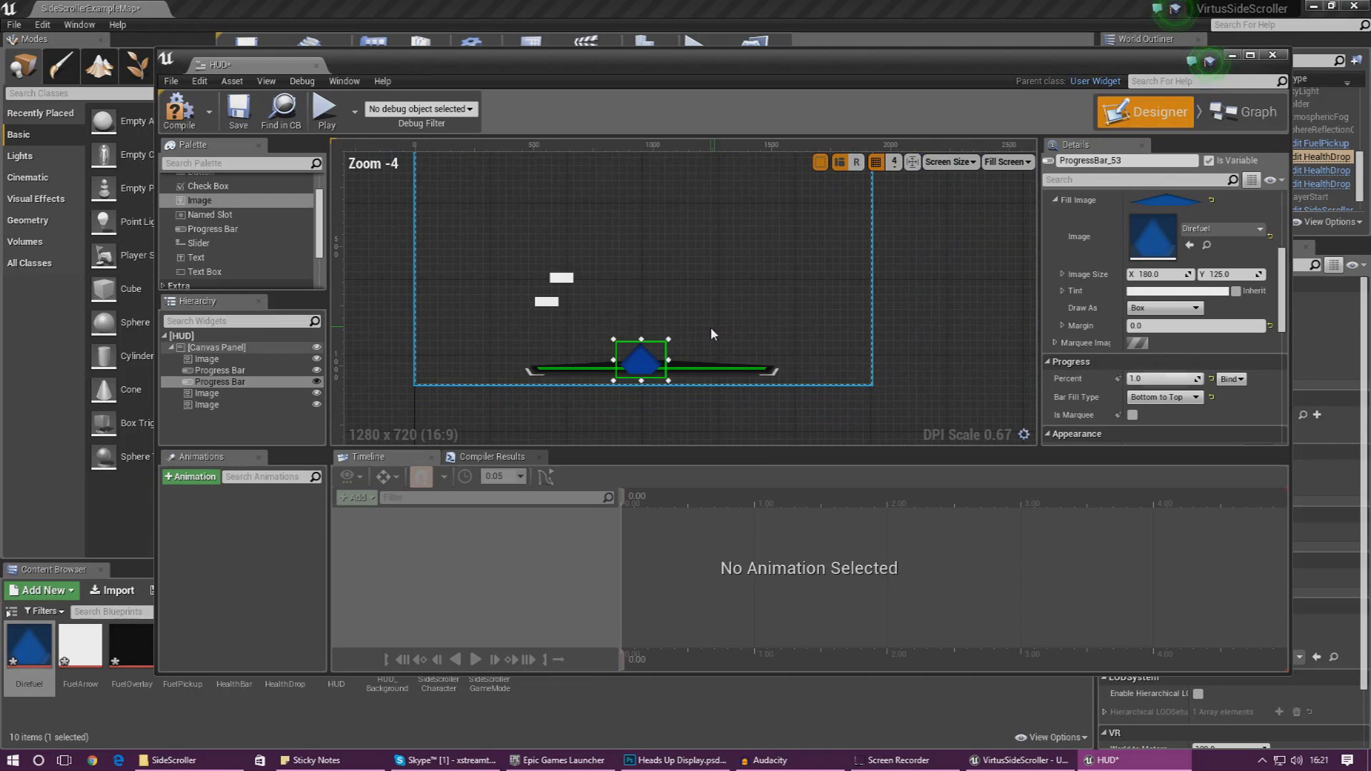
scroll(704, 294, up, 2)
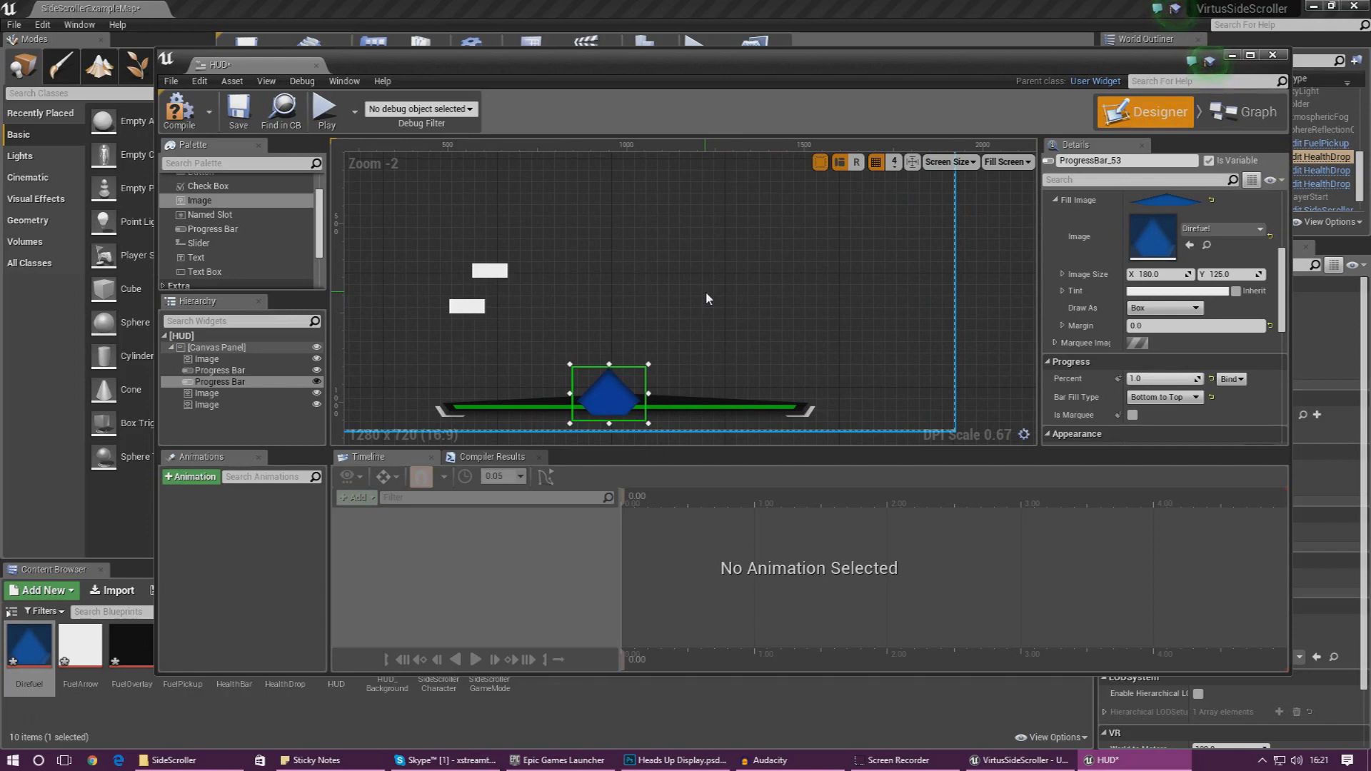
click(1231, 57)
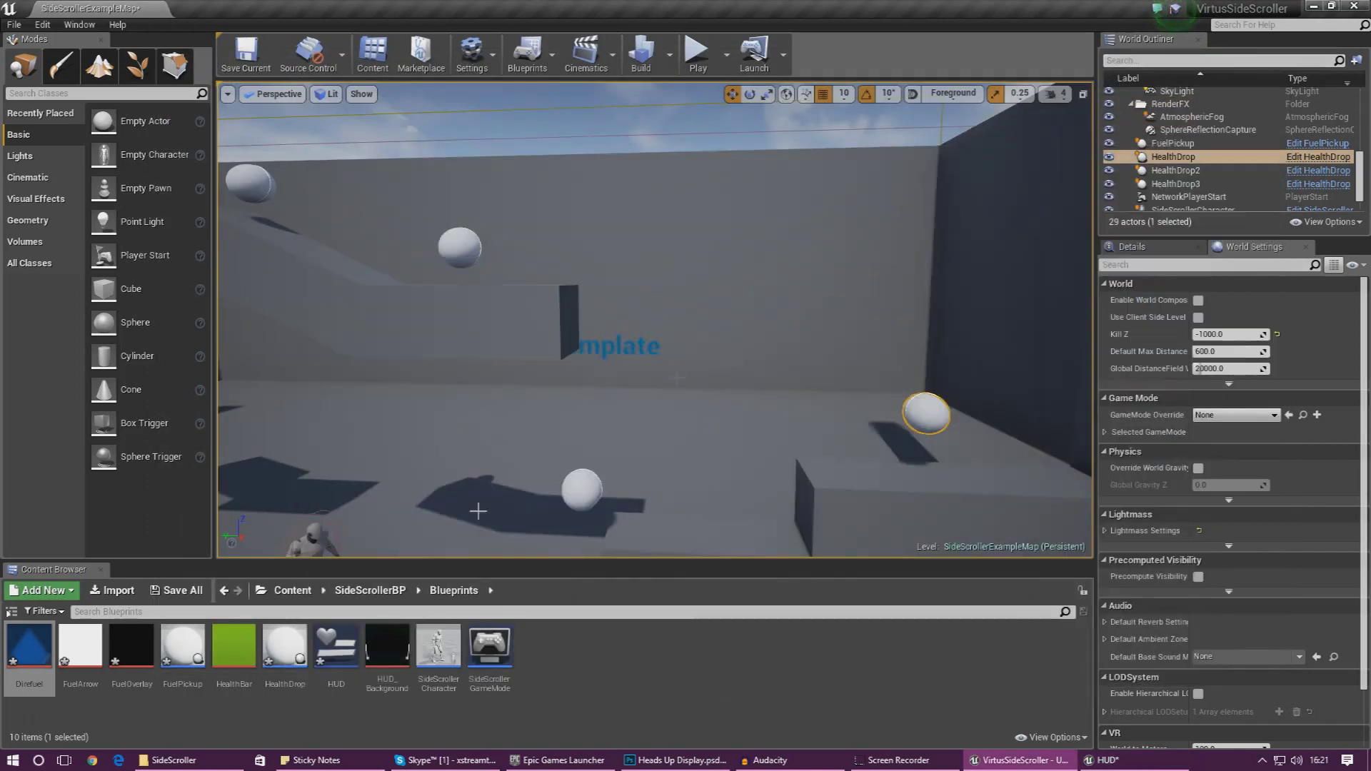
- Open SideScrollerCharacter and change the Playerfuel variable's type to Float
double_click(426, 632)
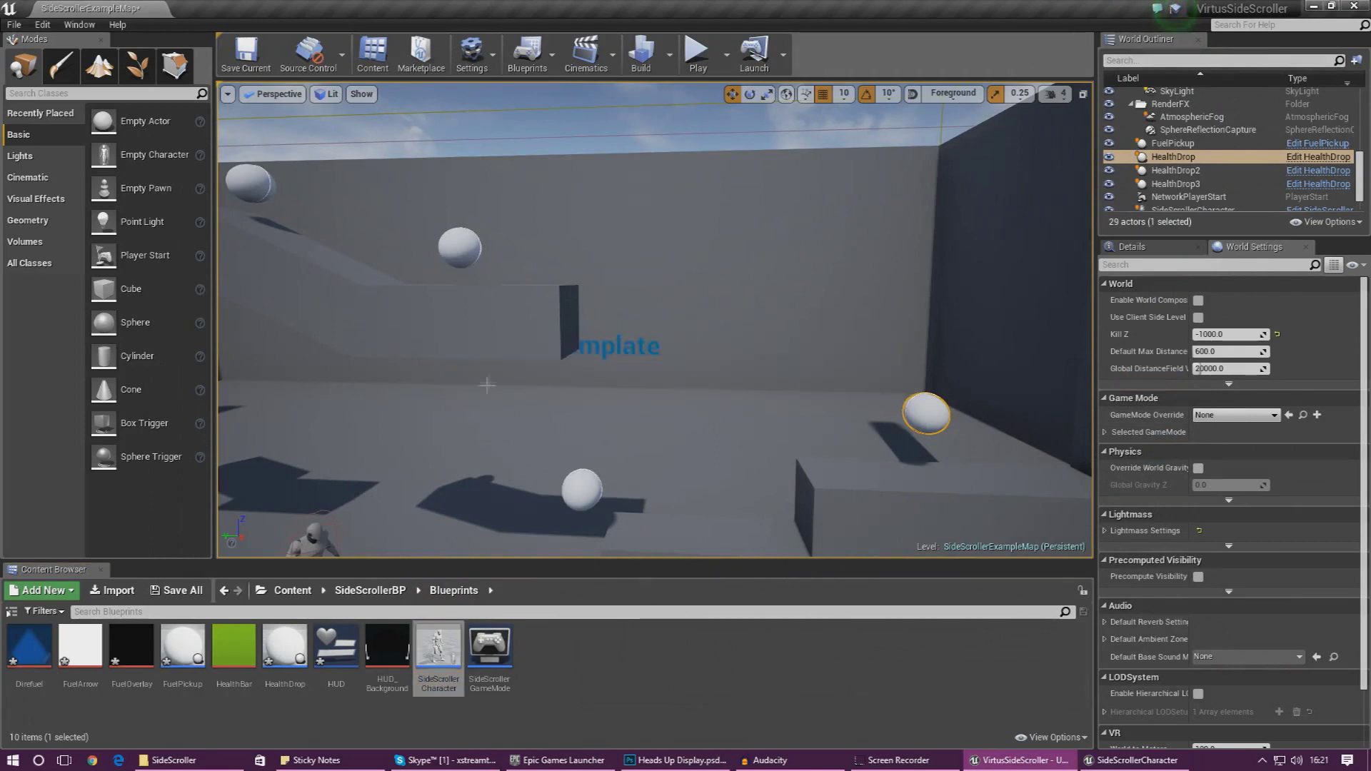
double_click(388, 635)
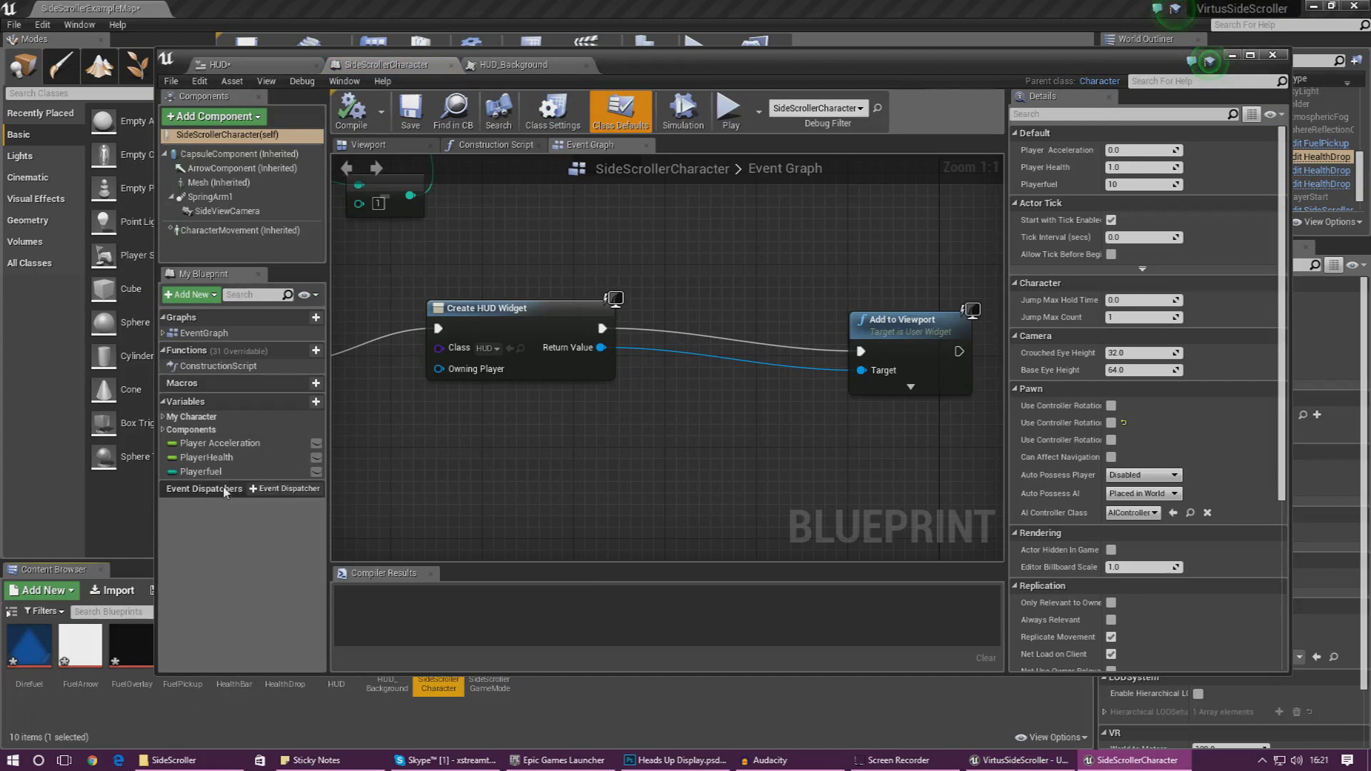
click(204, 471)
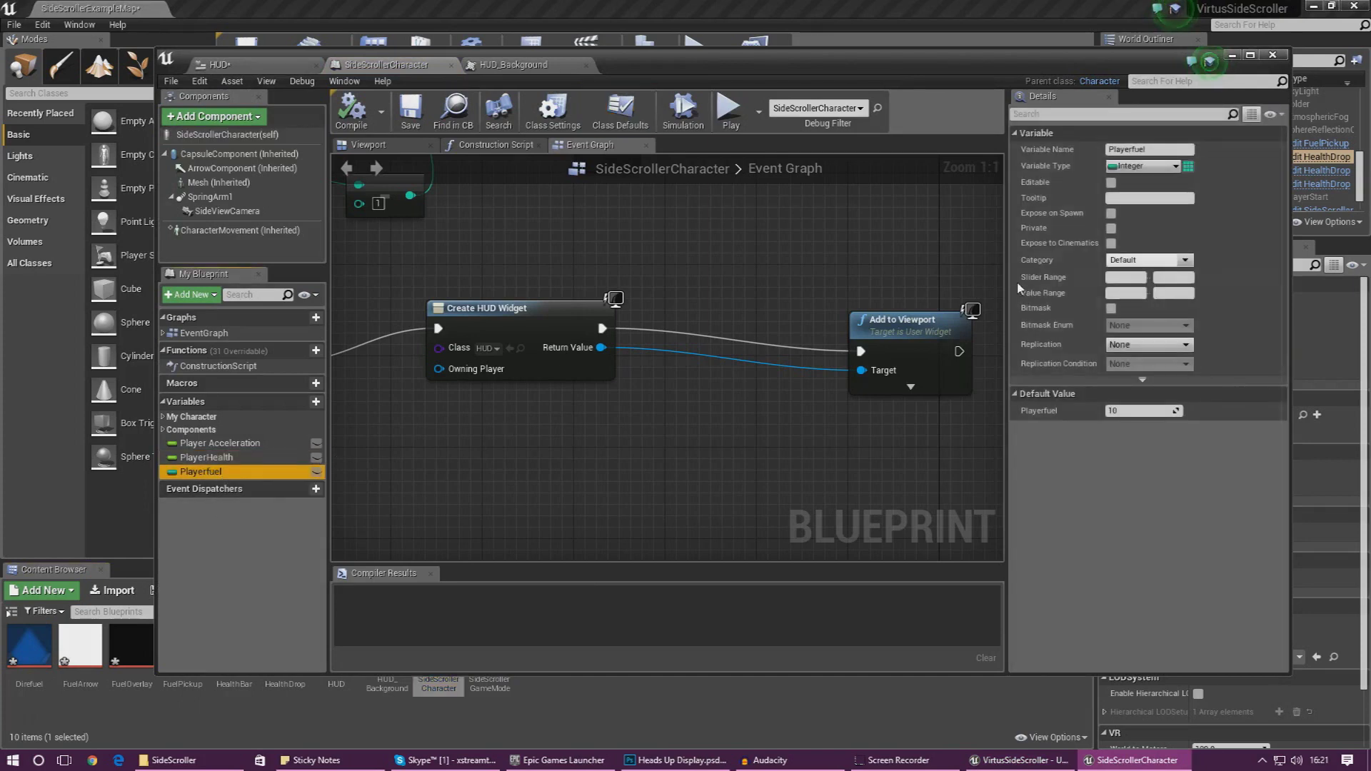
click(1113, 168)
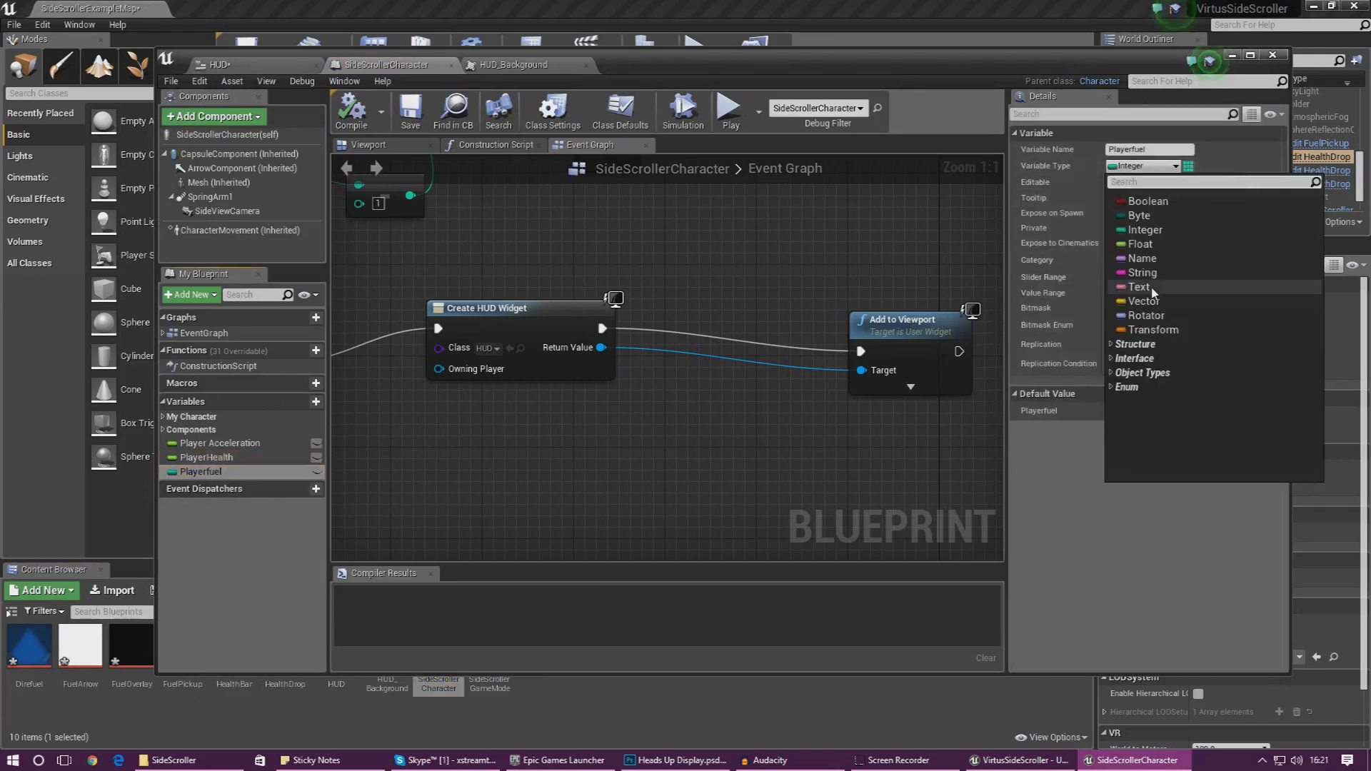
click(1141, 244)
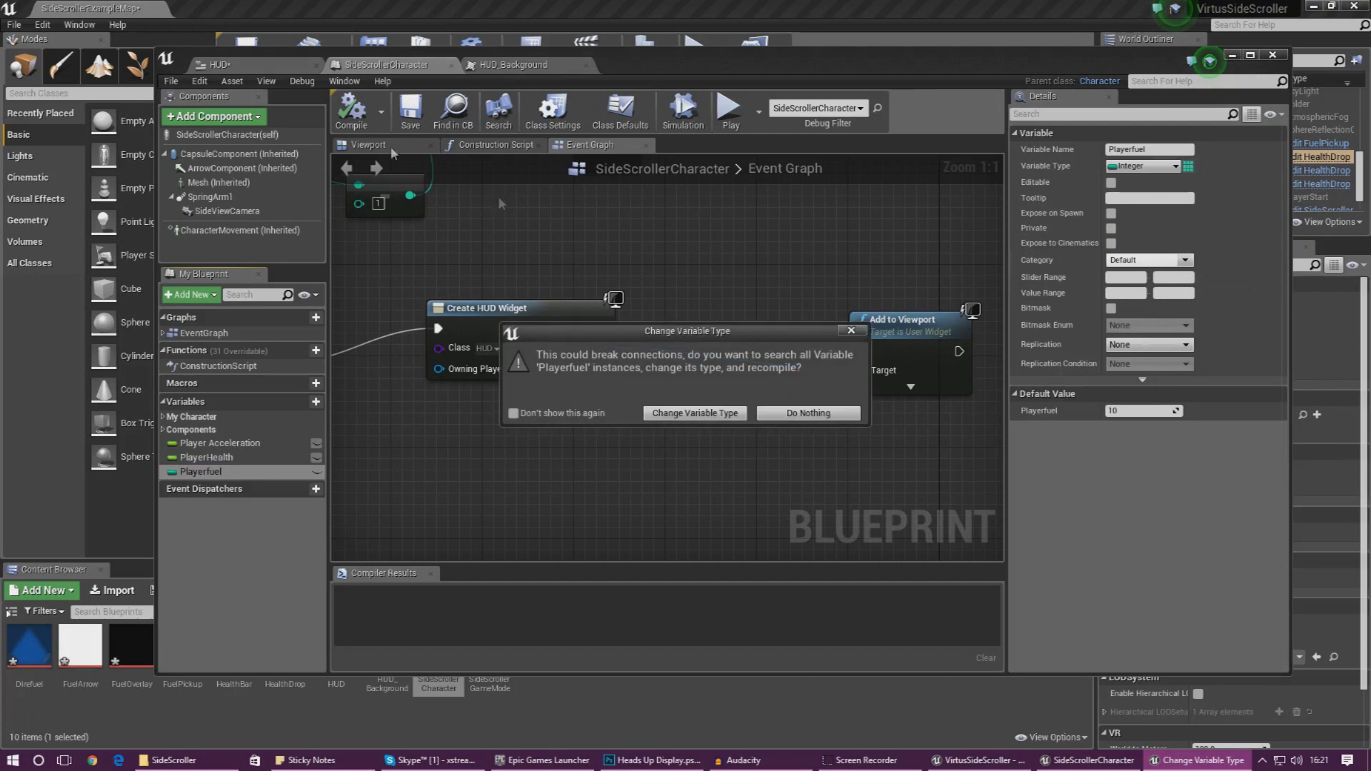
click(695, 413)
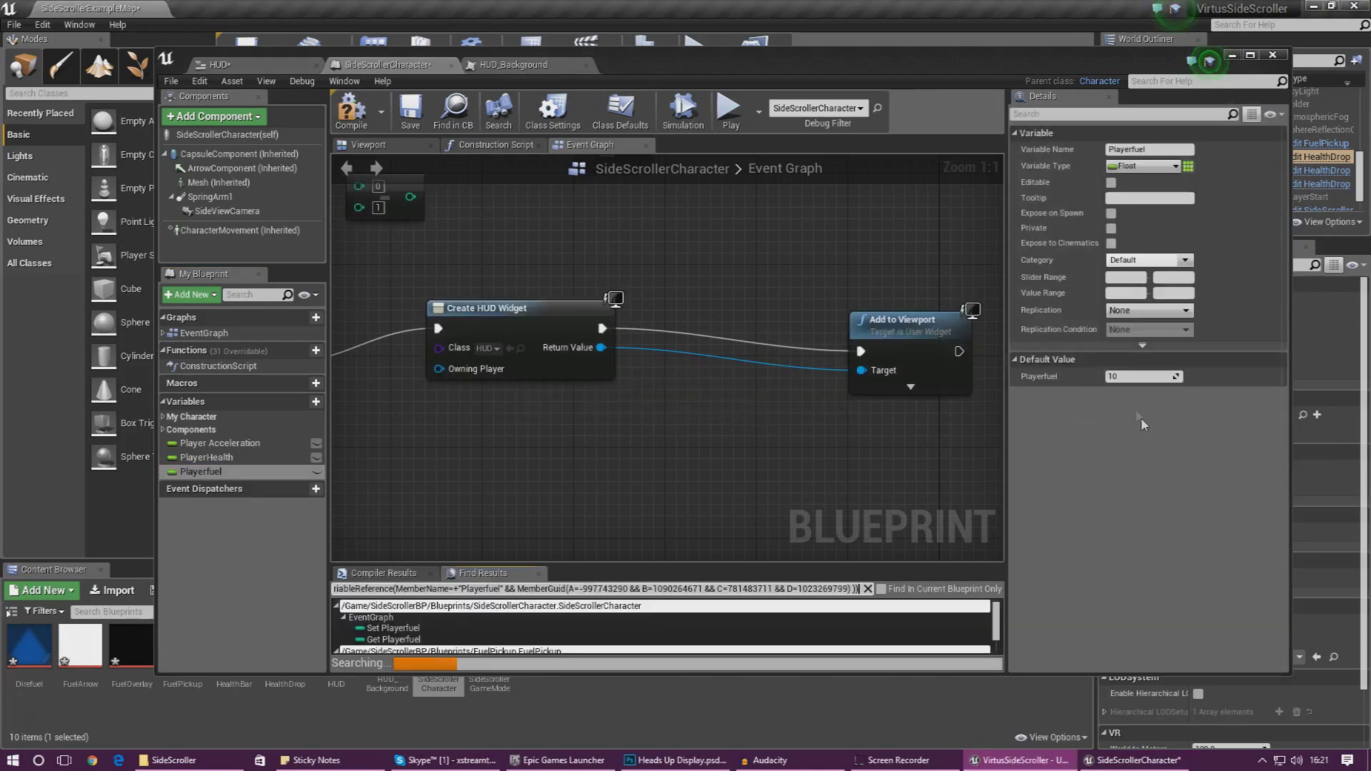
- Give Playerfuel a default of 1.0, compile, close the character and texture editors, and reopen HUD
click(1139, 378)
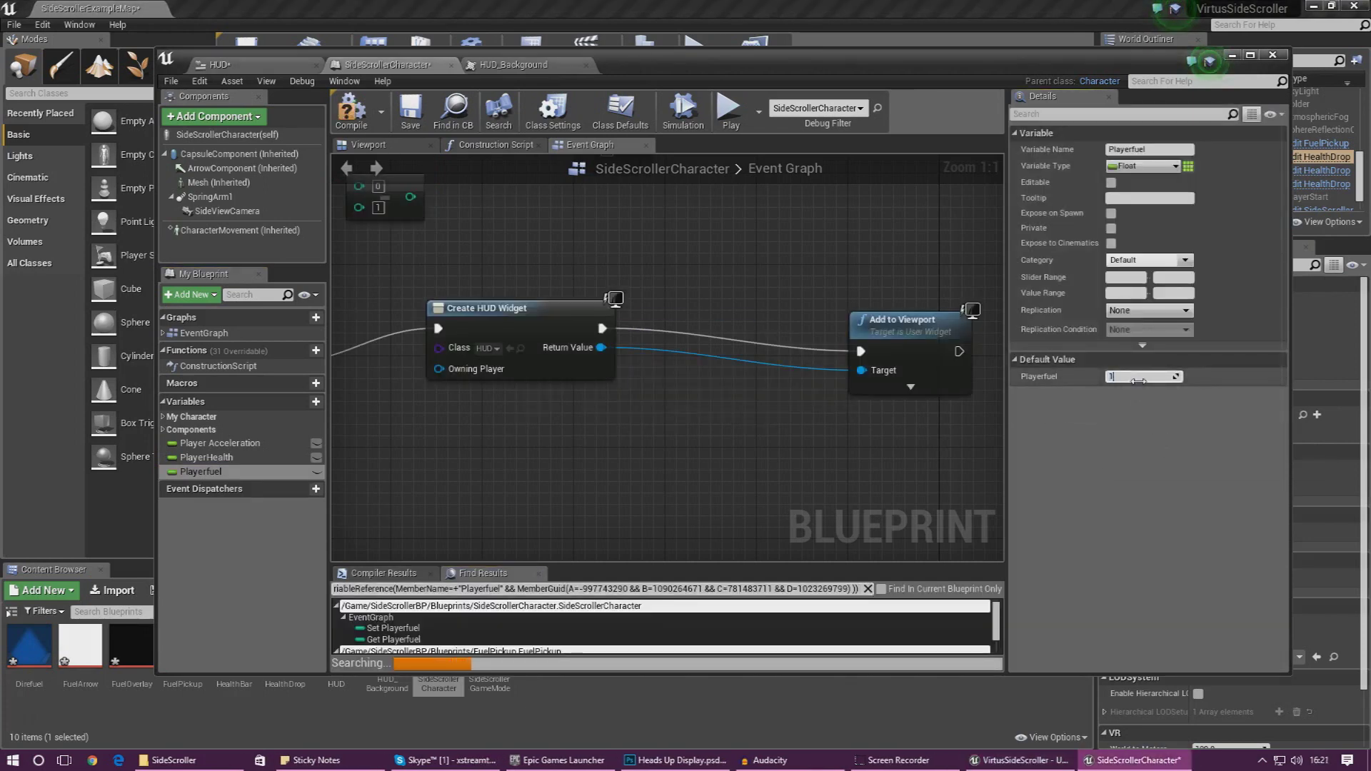
click(359, 131)
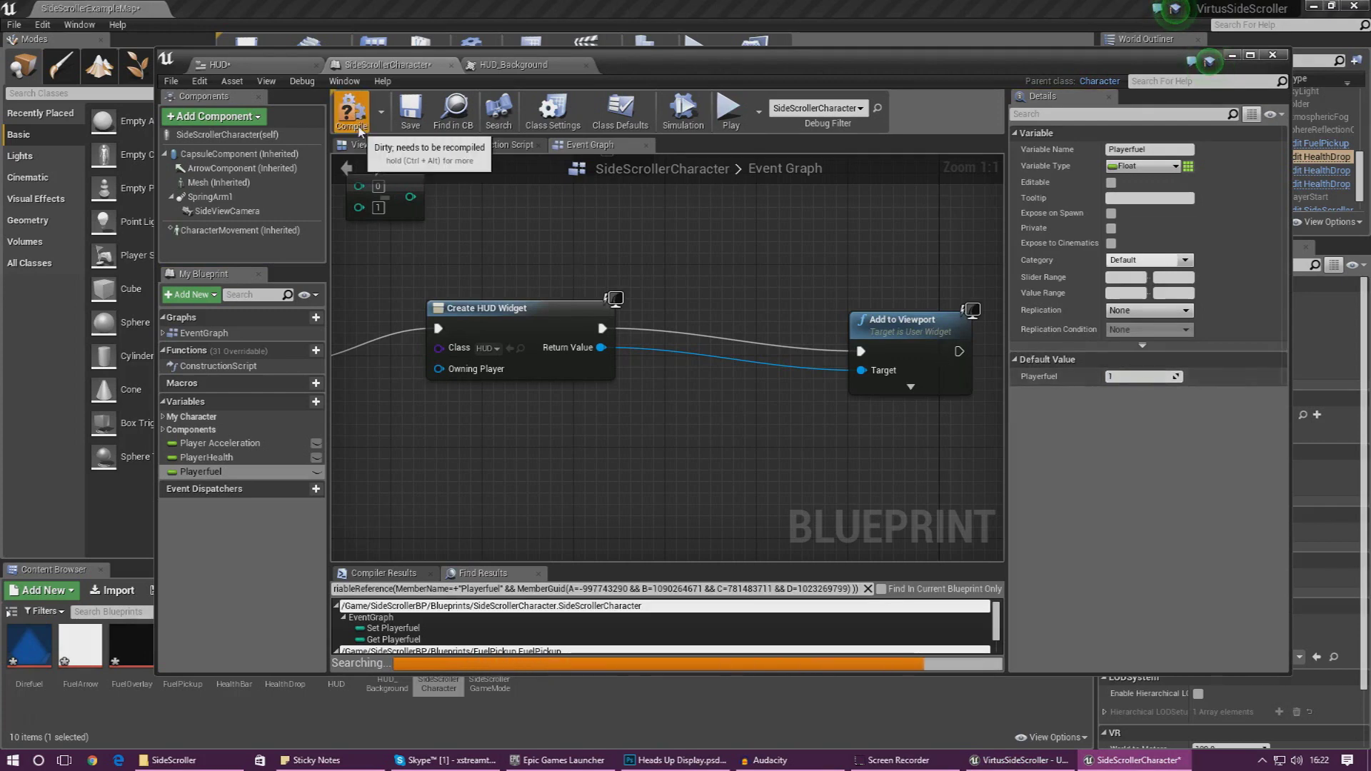
click(359, 130)
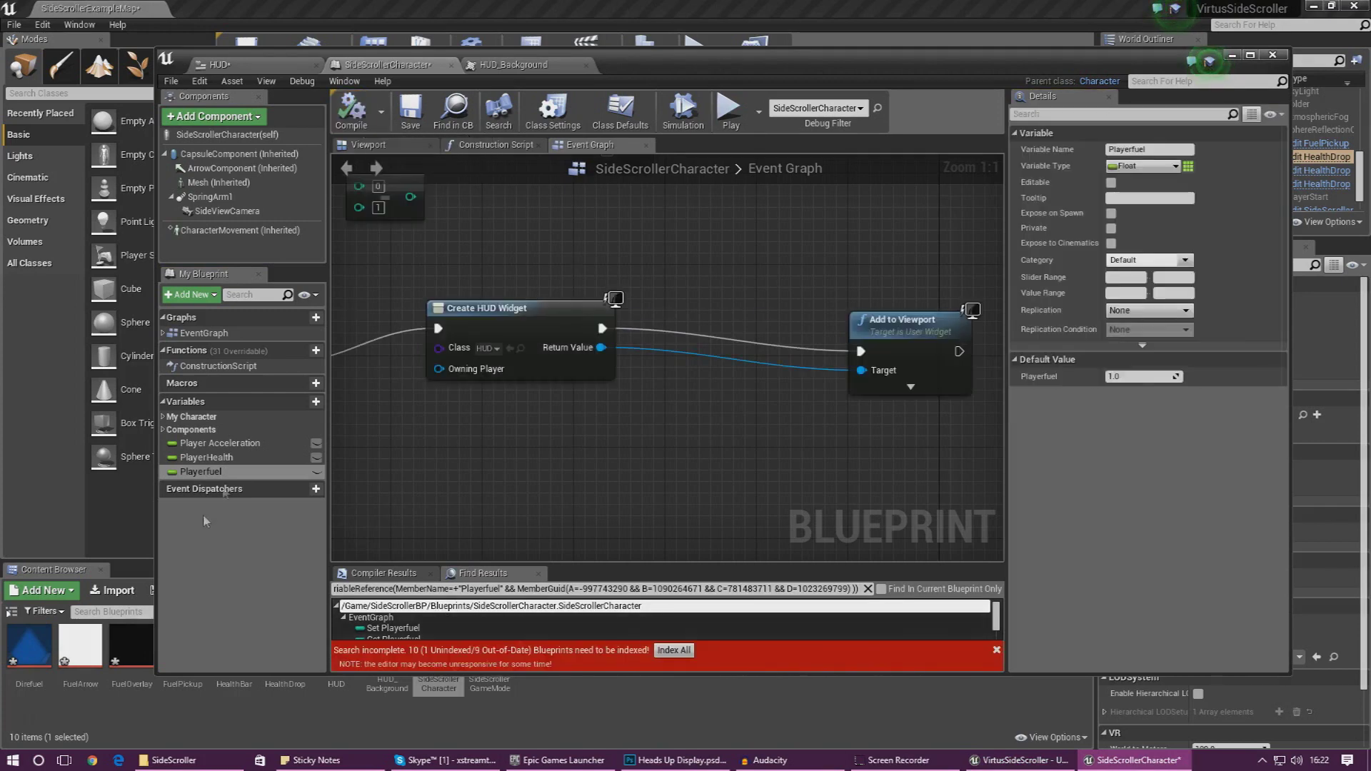
click(997, 651)
right_drag(732, 196, 716, 258)
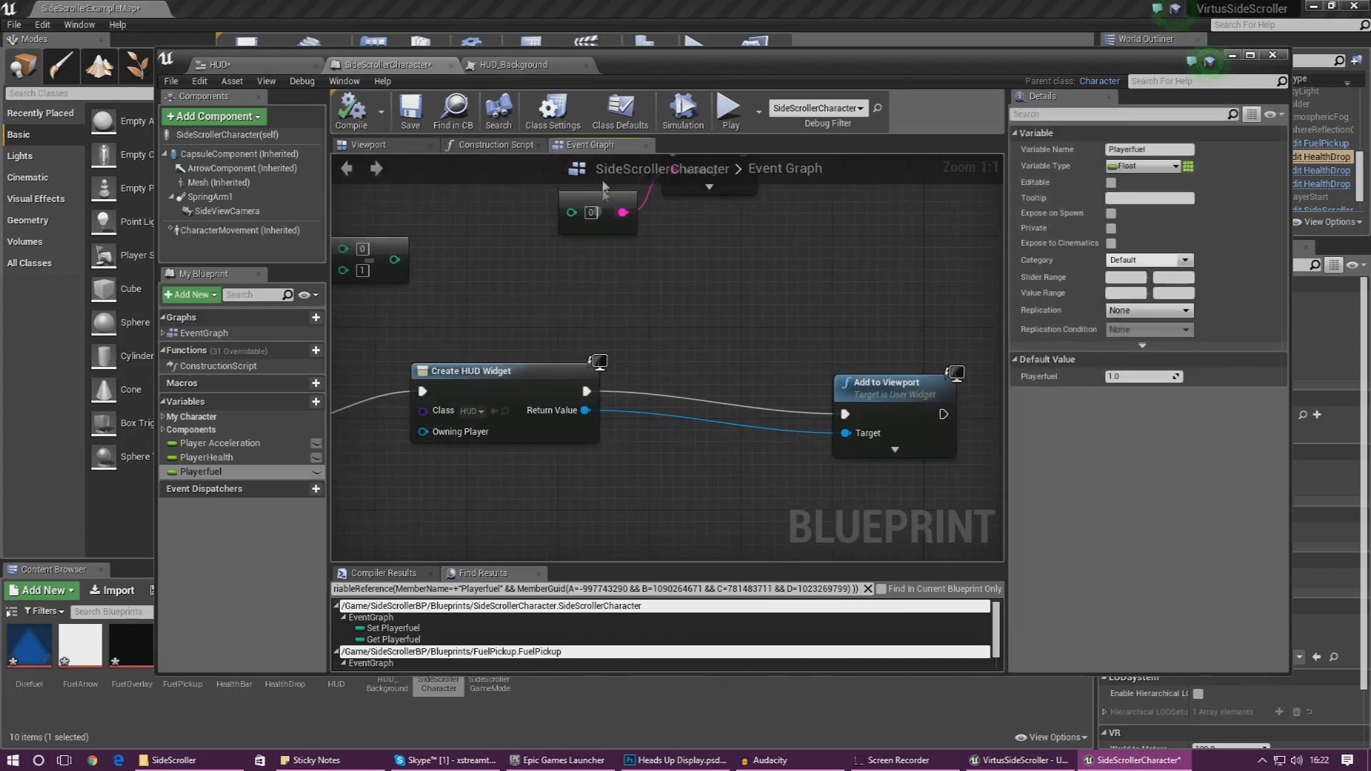
click(515, 65)
click(586, 66)
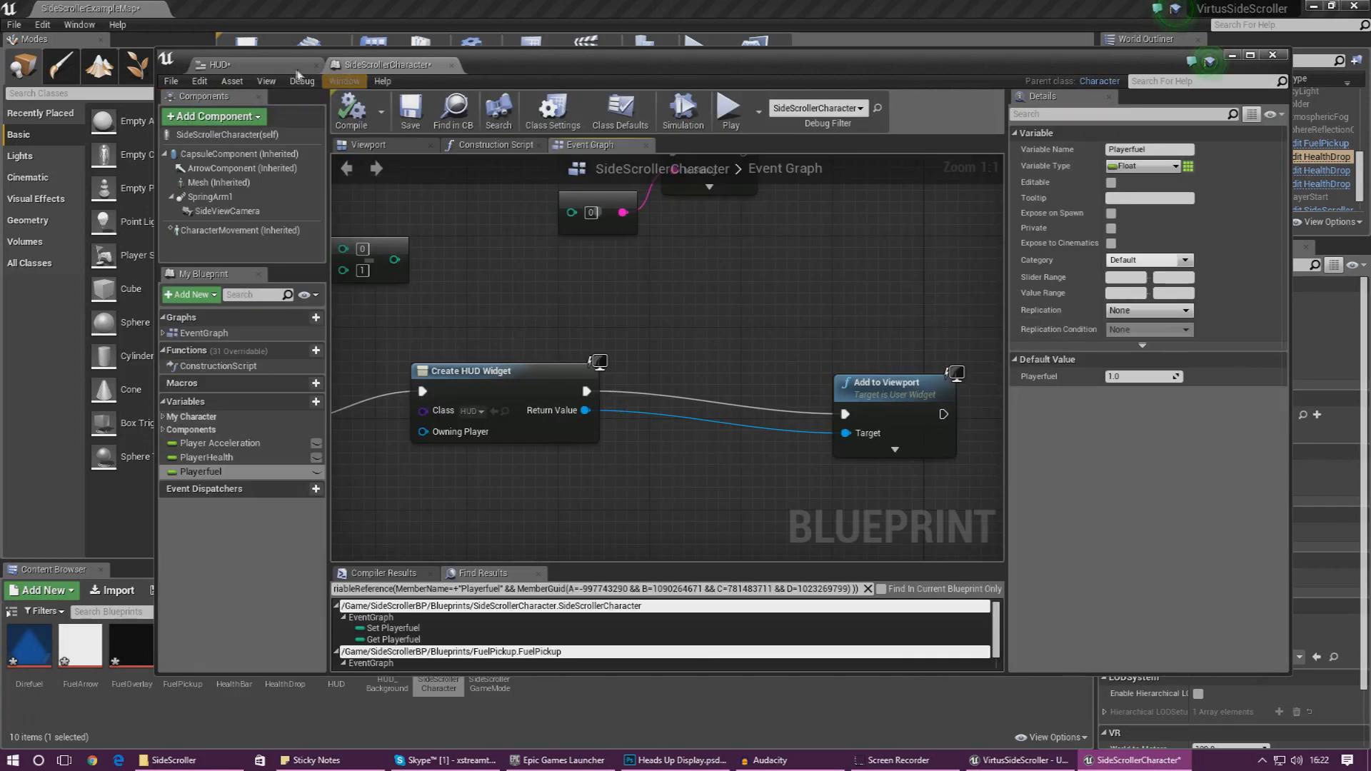
click(316, 66)
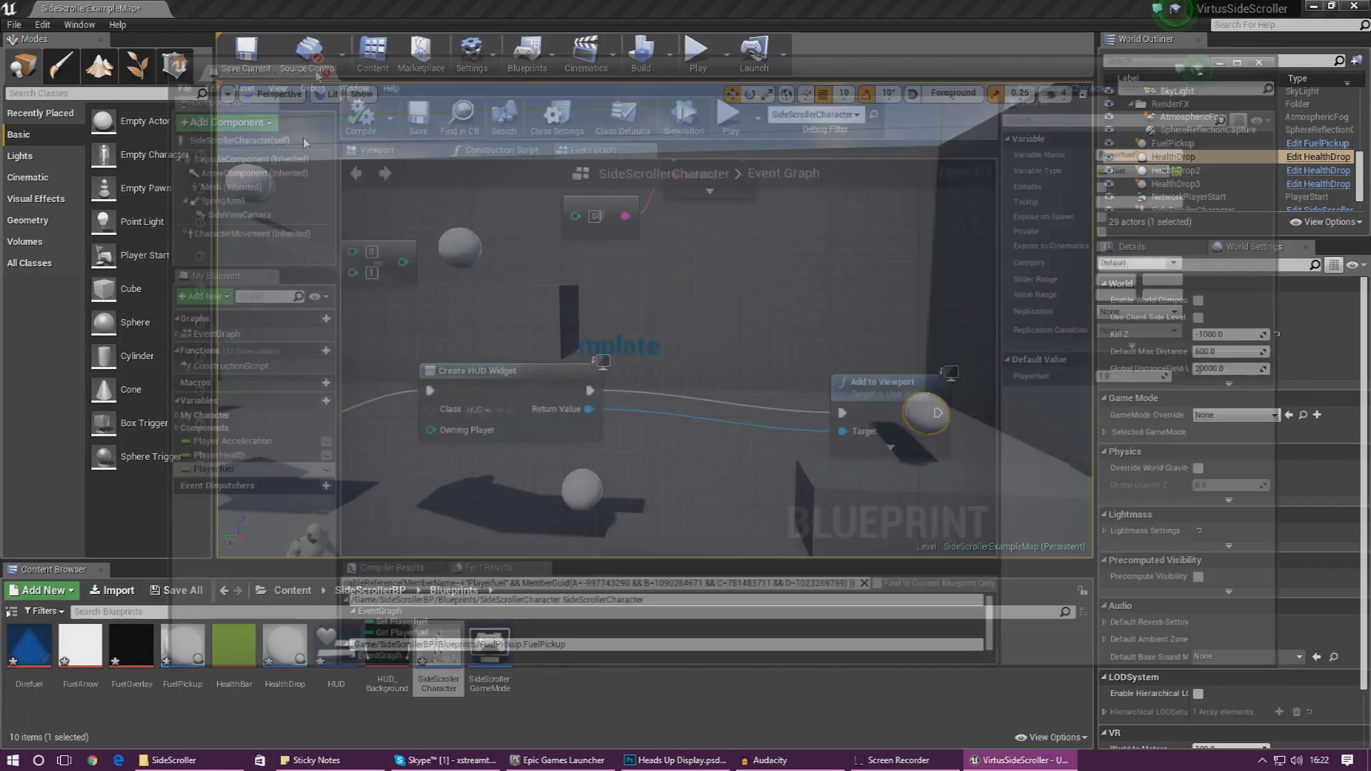
double_click(336, 649)
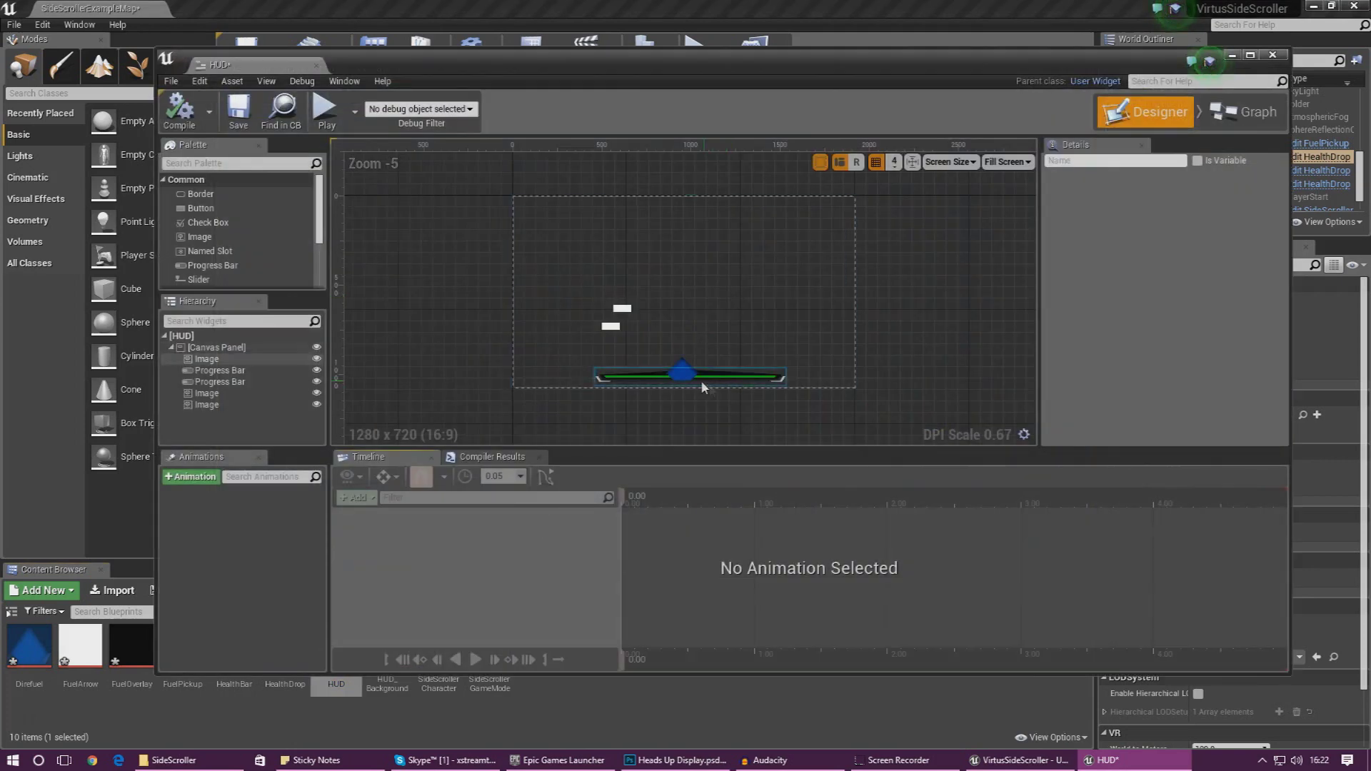
- Zoom in on the diamond, select the fuel progress bar, and open its Percent binding menu
scroll(701, 380, up, 5)
right_drag(697, 389, 687, 223)
scroll(687, 222, up, 3)
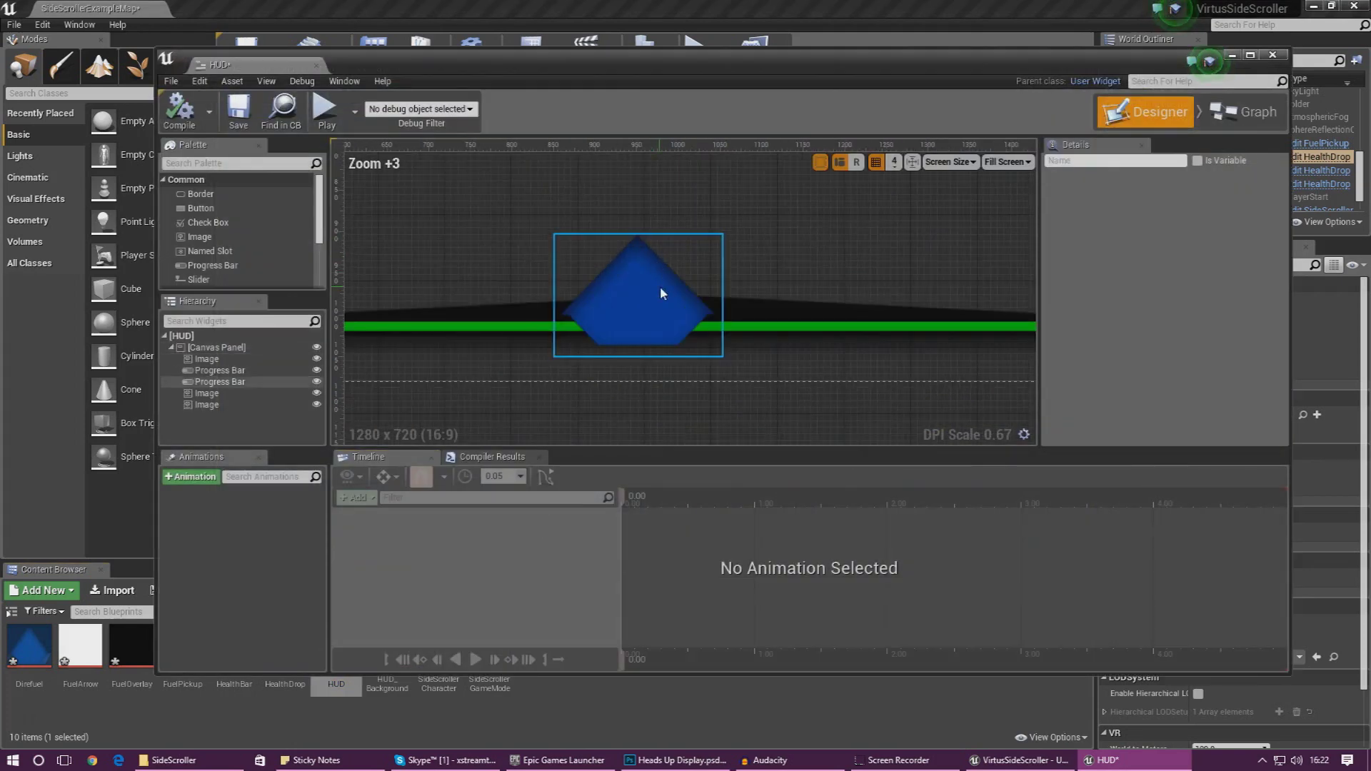
click(661, 288)
right_drag(950, 319, 882, 267)
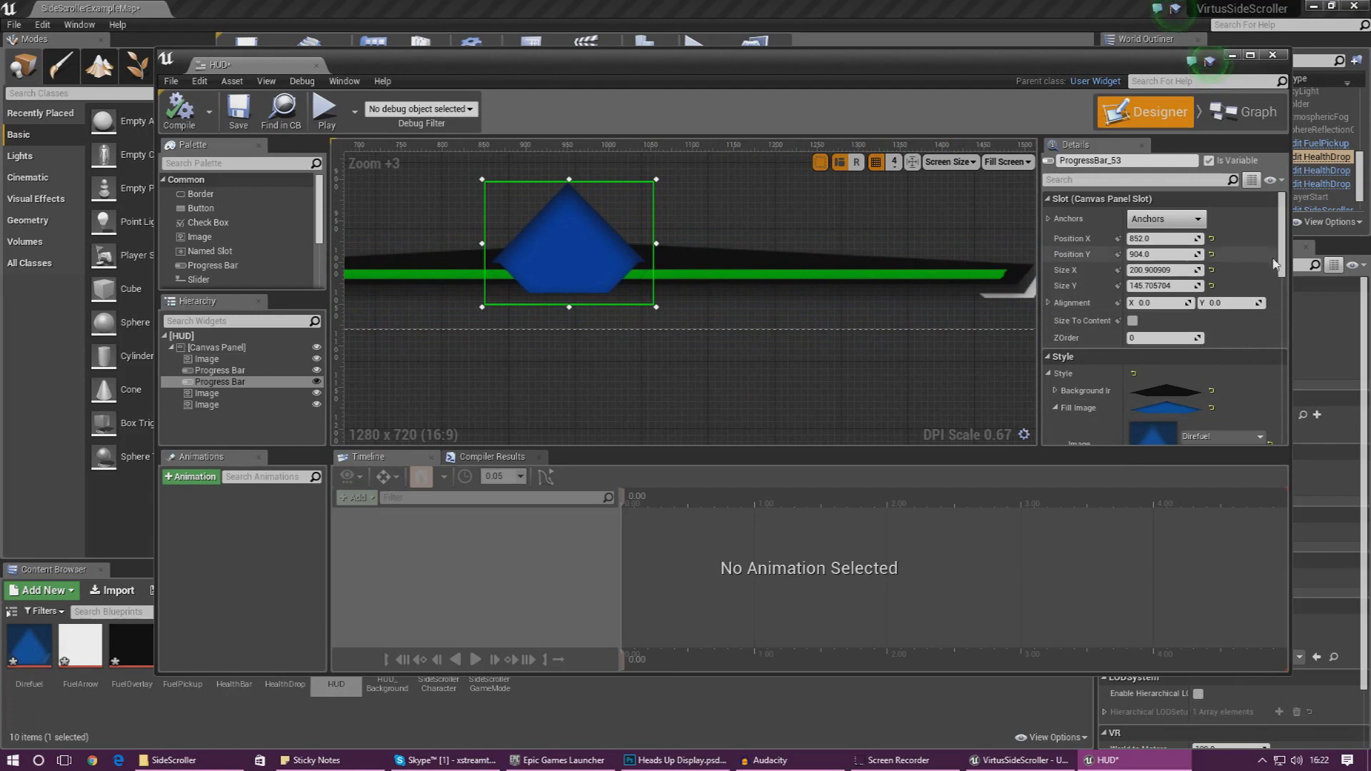
drag(1281, 261, 1300, 315)
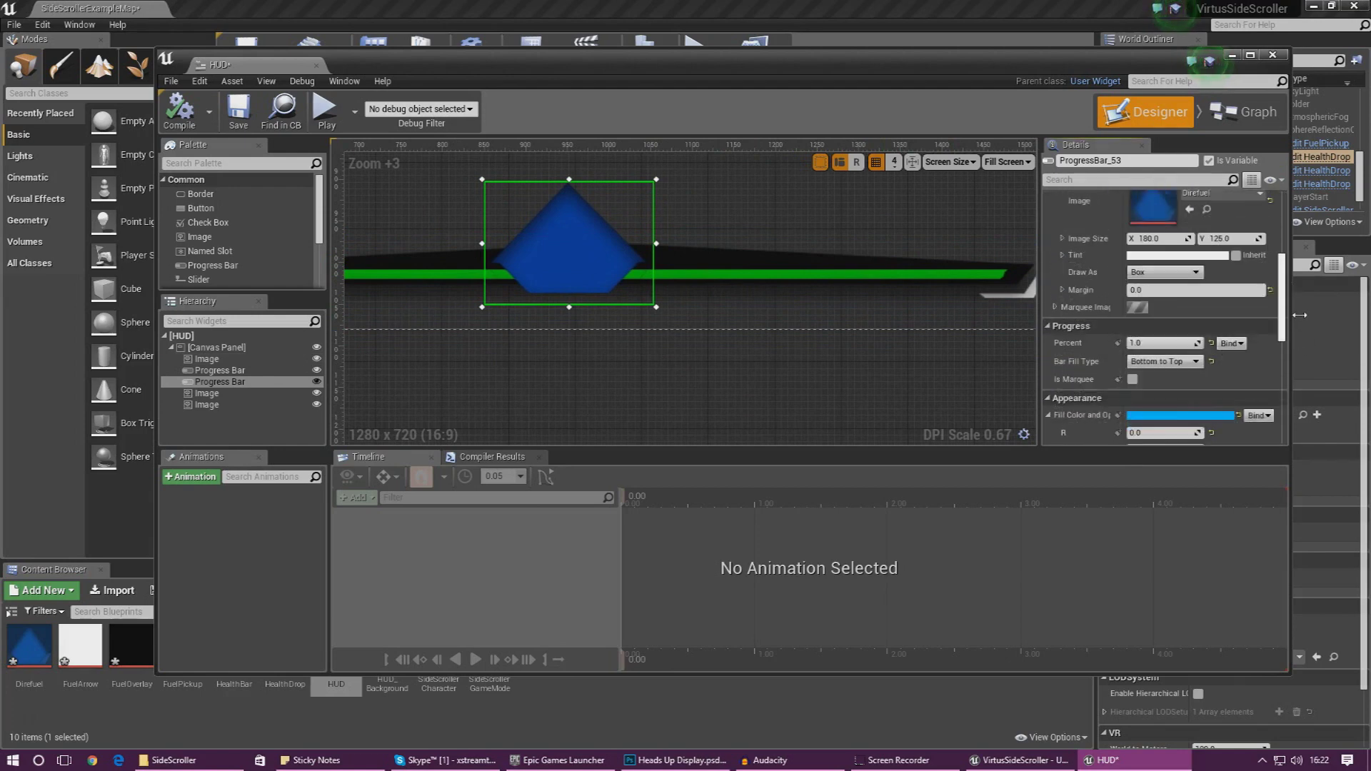
click(1239, 344)
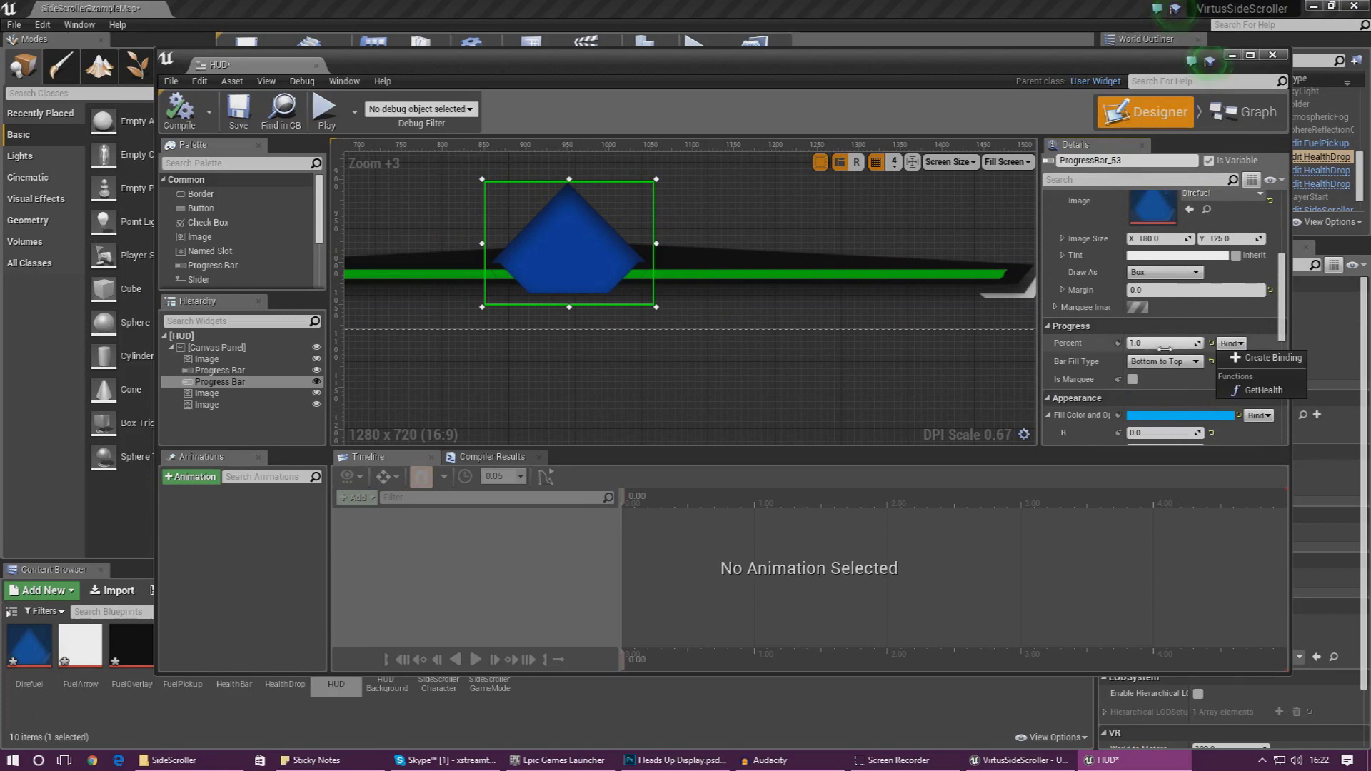
- Create a Get Percent 0 binding with a Cast To SideScrollerCharacter fed by Get Player Character
click(1240, 357)
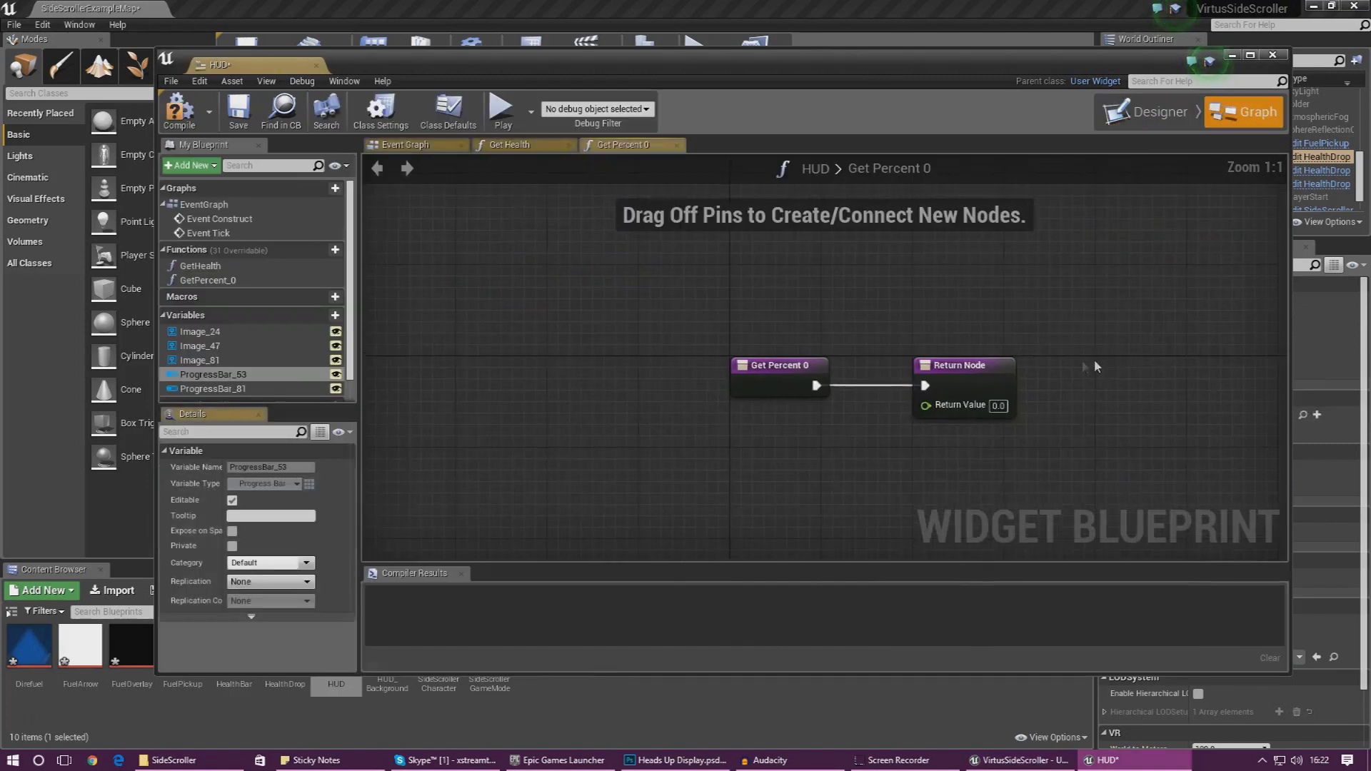
drag(739, 383, 531, 287)
text(cast to sidescro)
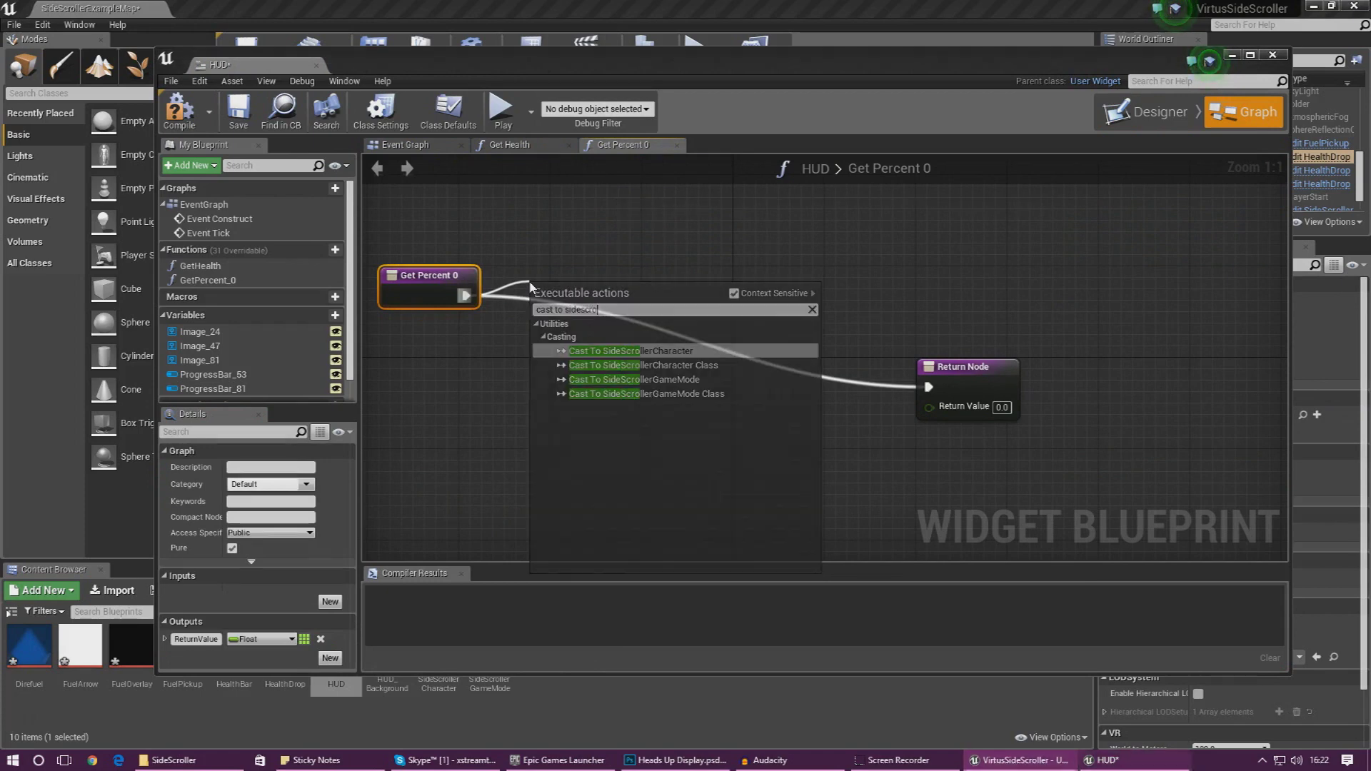
key(Return)
drag(549, 332, 451, 375)
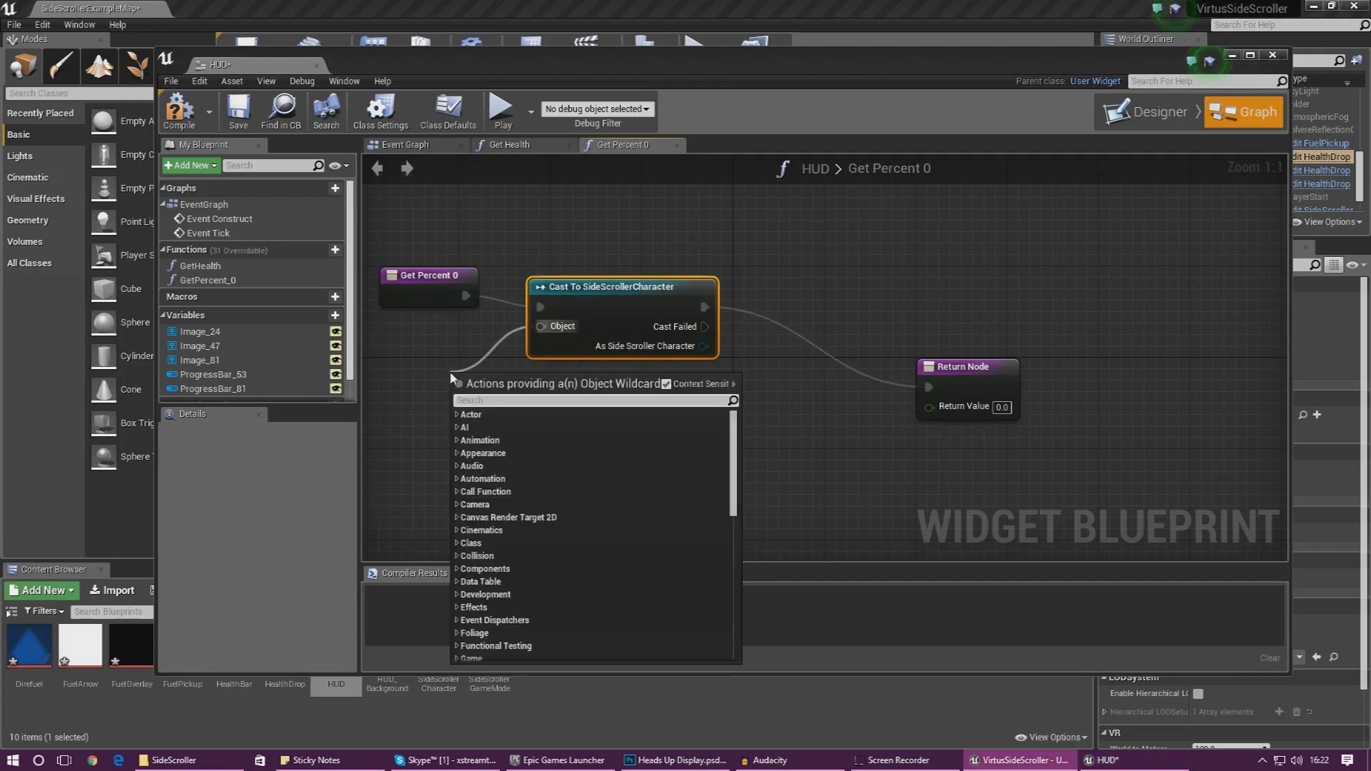
text(get player character)
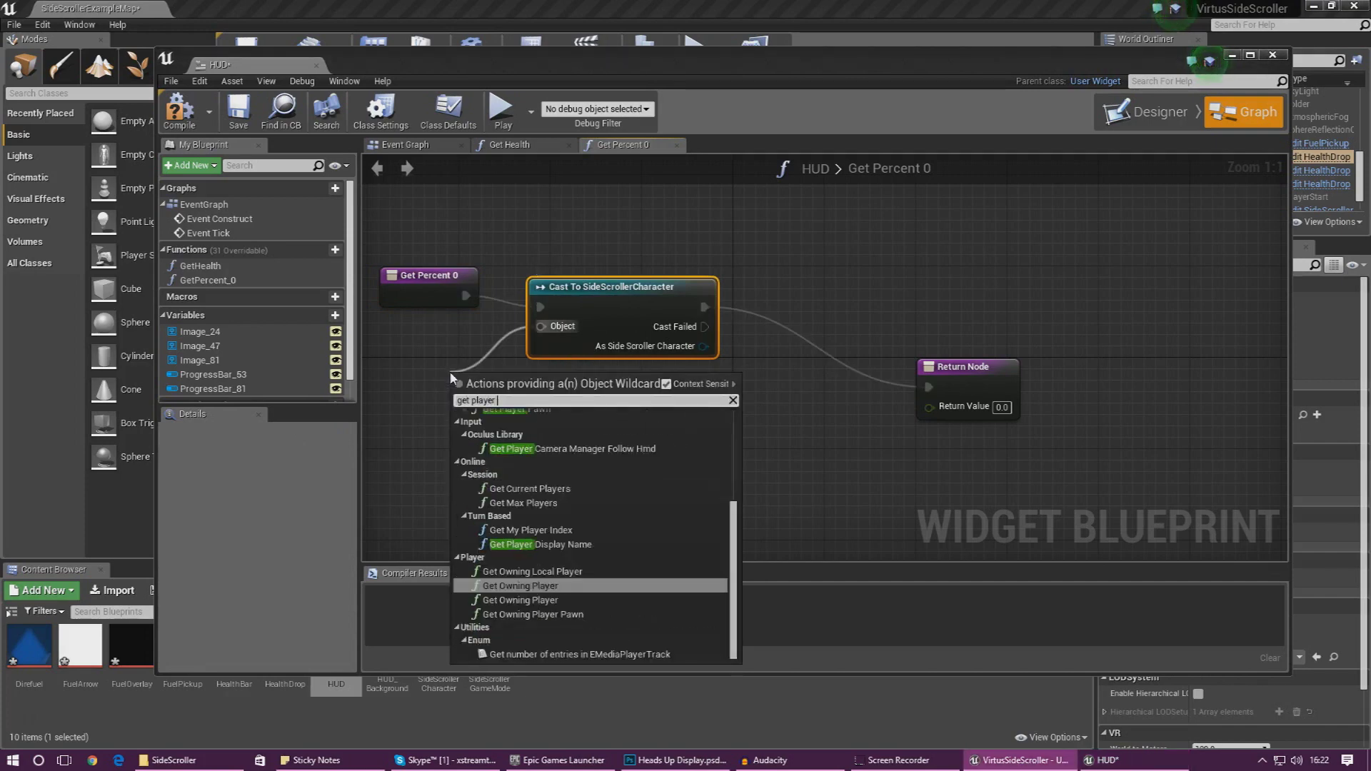
key(Return)
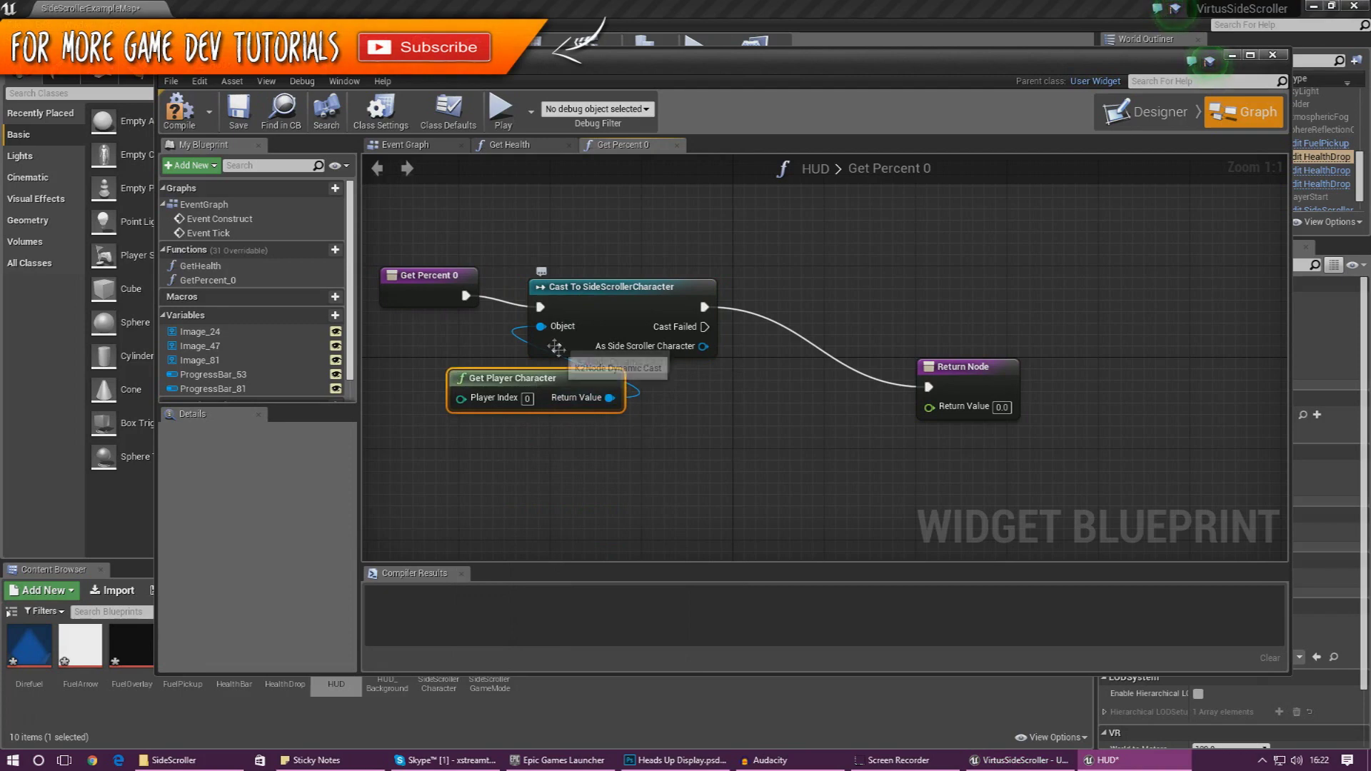
drag(564, 377, 414, 354)
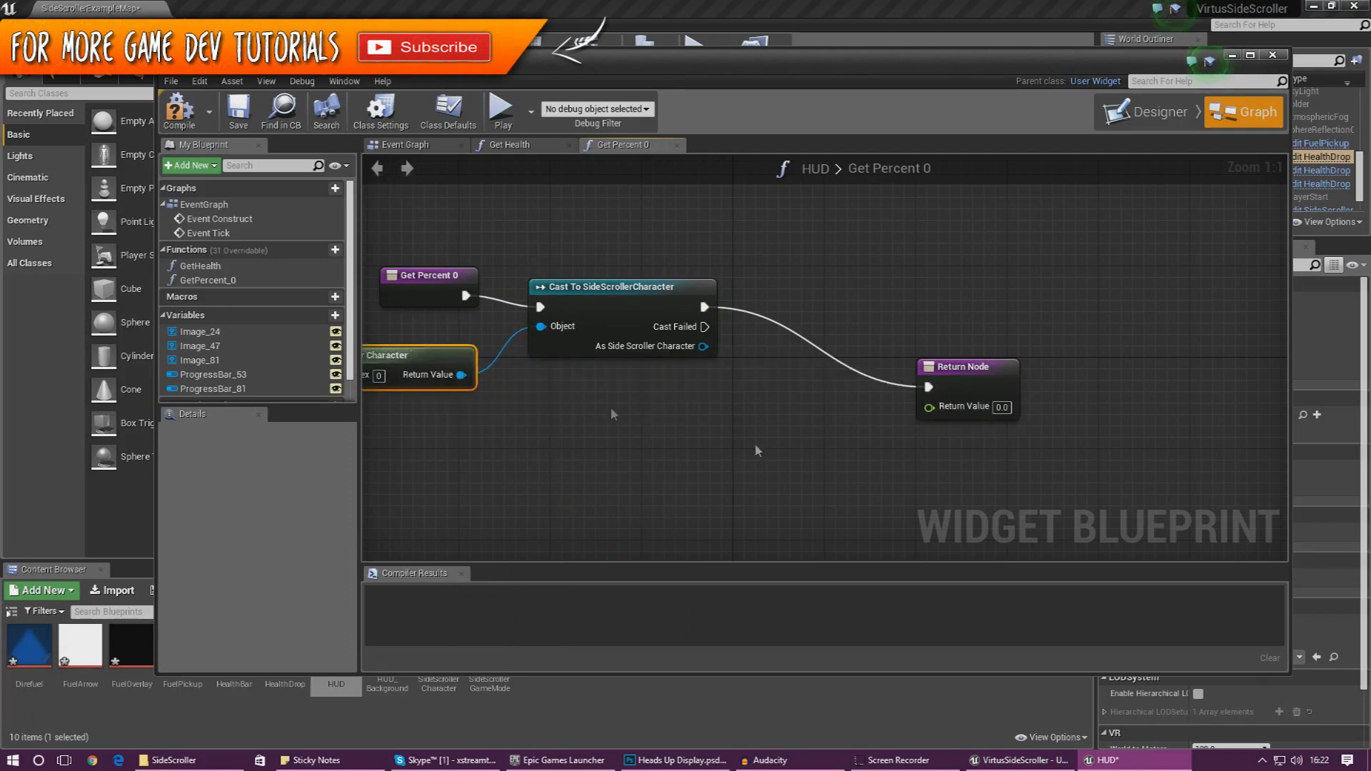
- Add a Get Playerfuel node off the cast, wire it to Return Value, compile, and close the HUD editor
right_drag(879, 470, 717, 445)
drag(842, 348, 945, 302)
click(529, 373)
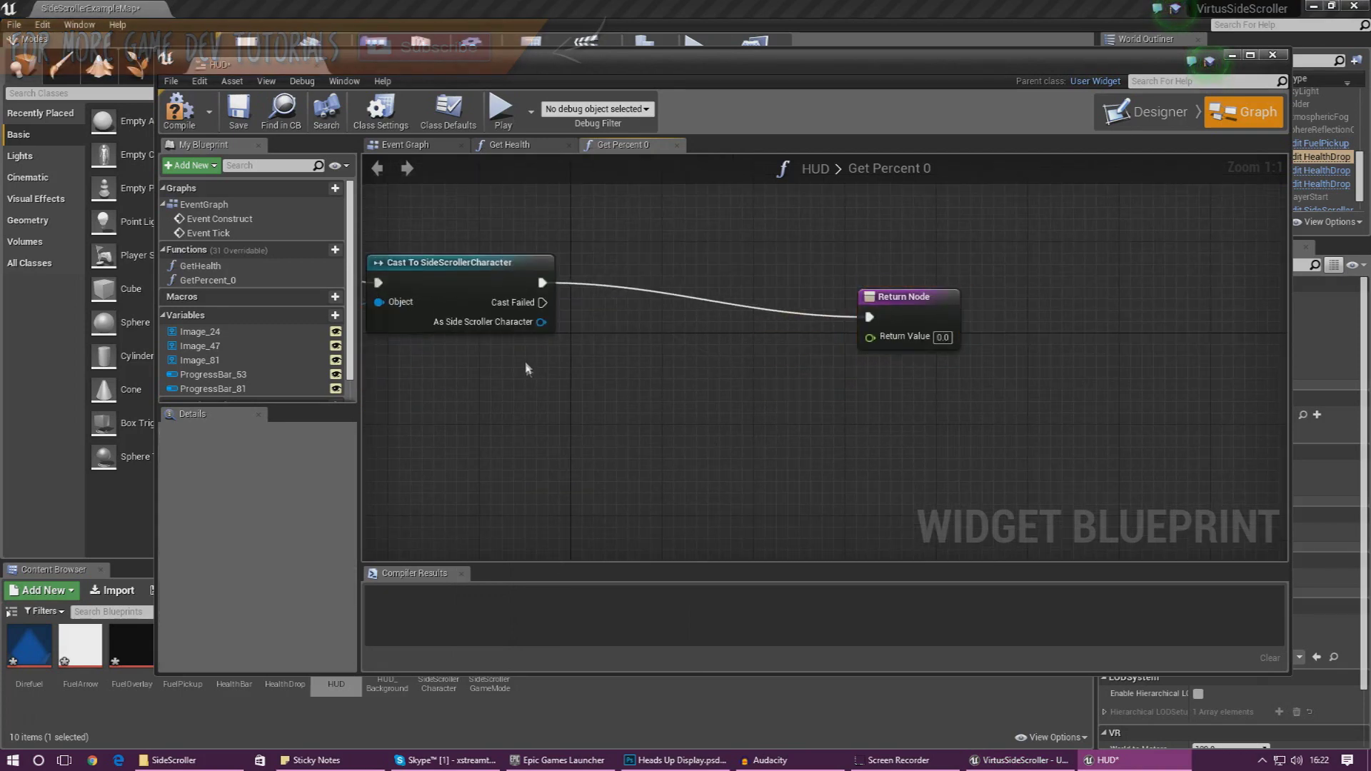
drag(541, 322, 645, 344)
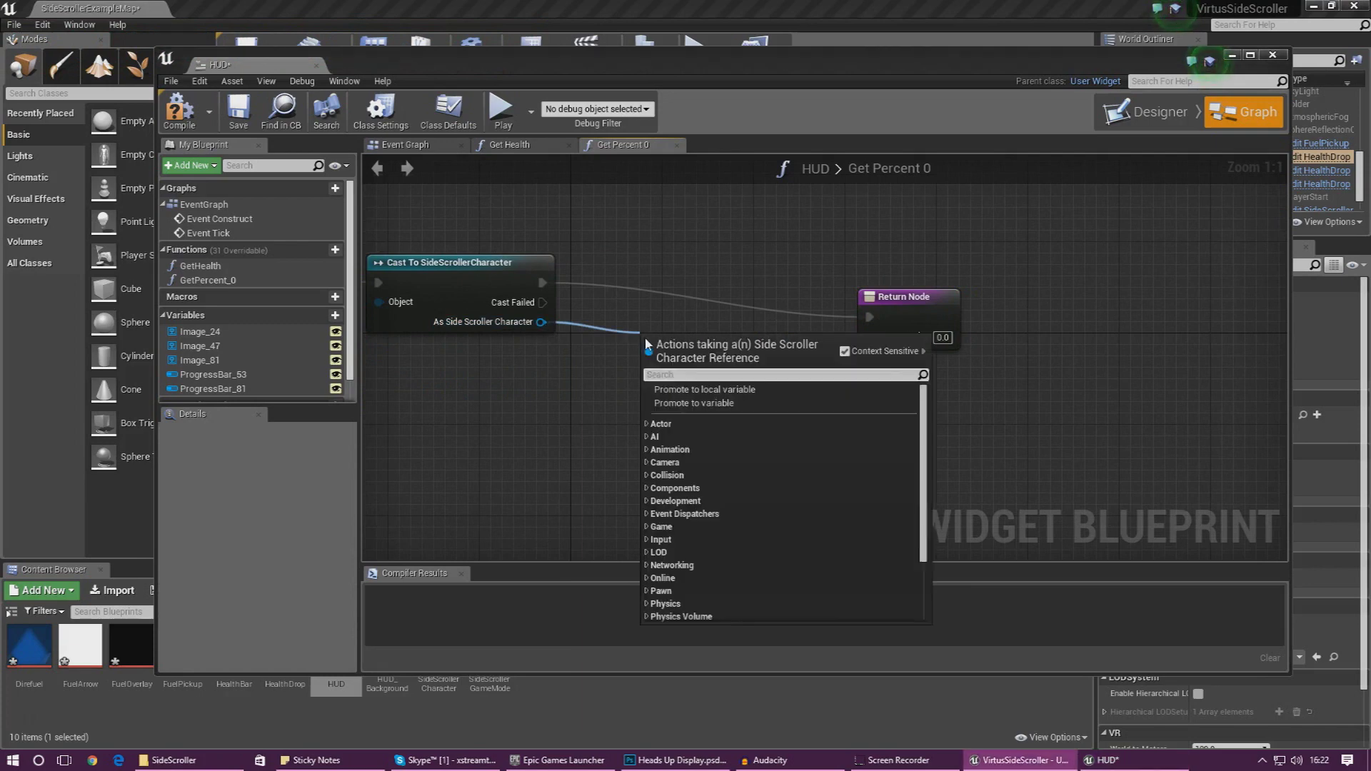
text(get player)
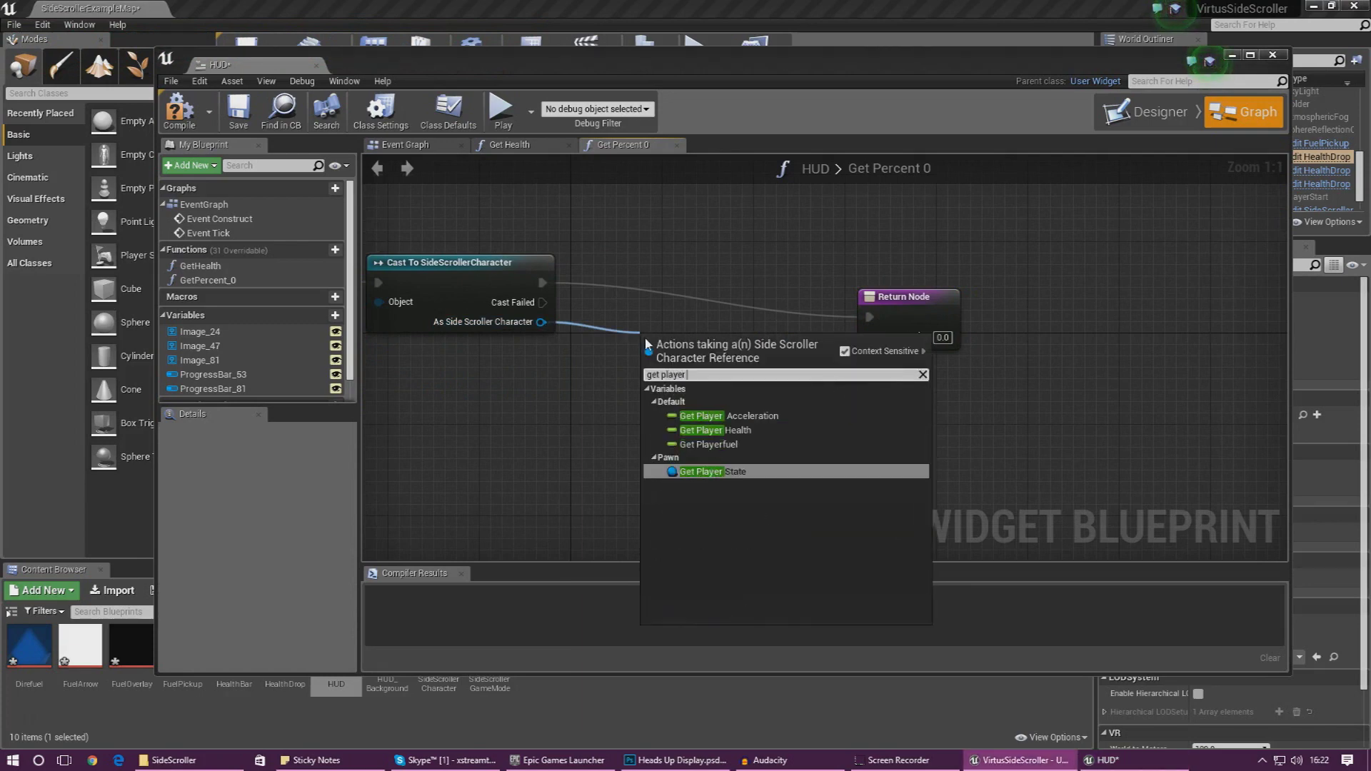
key(Return)
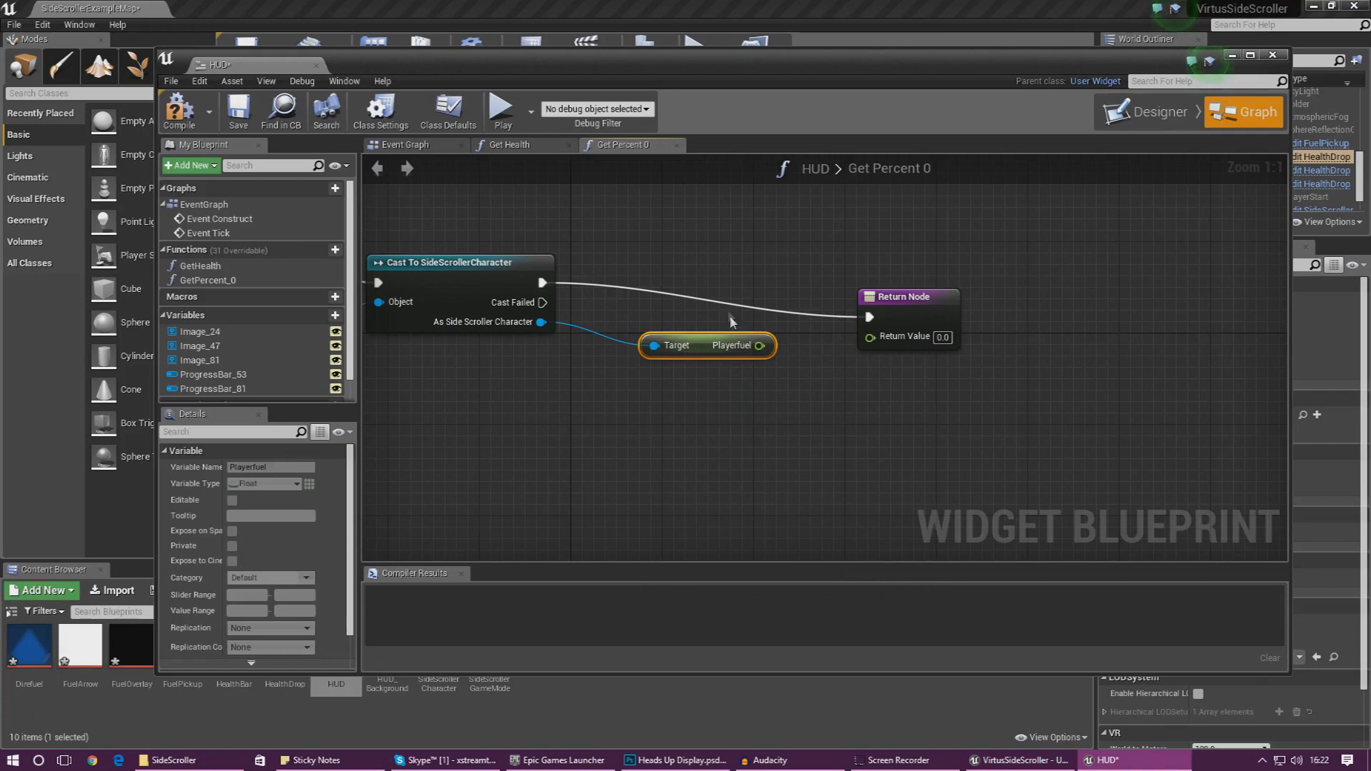
drag(710, 352, 927, 309)
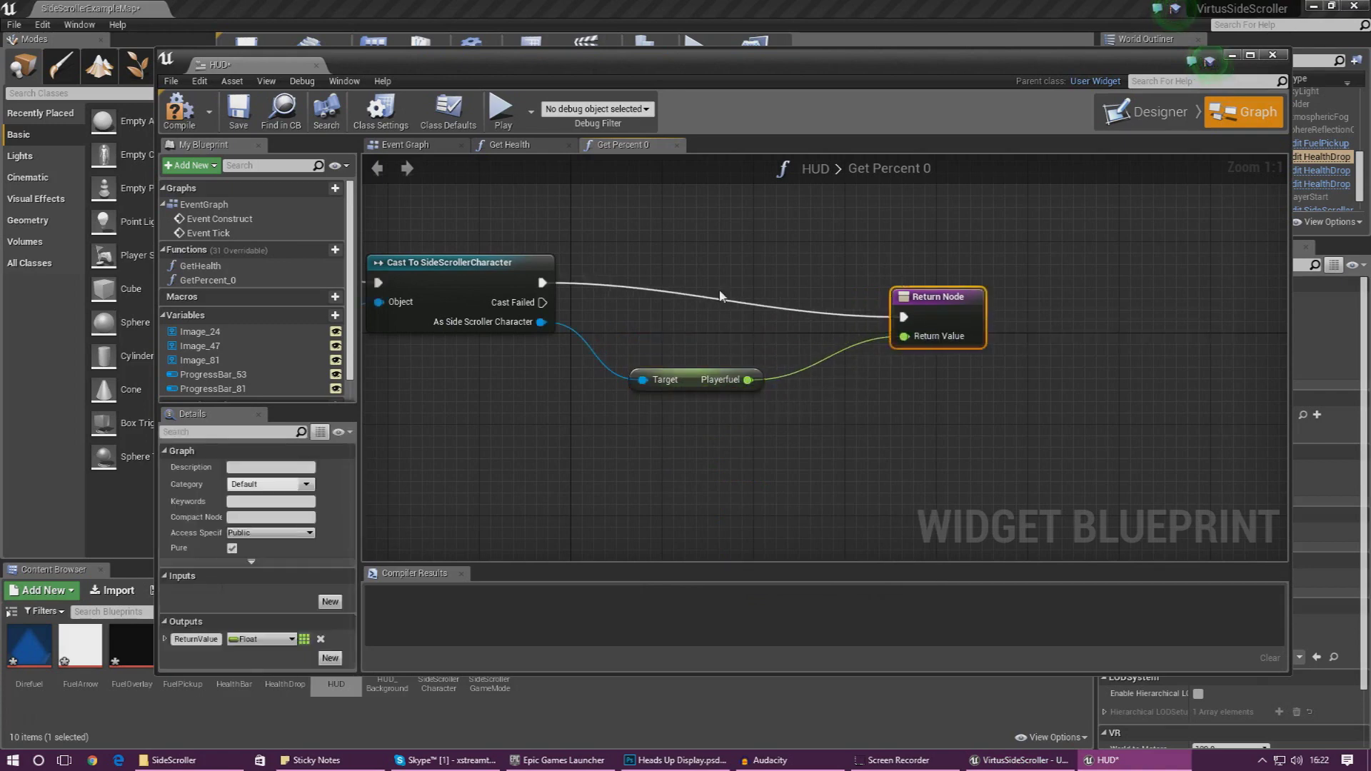
click(720, 296)
click(179, 108)
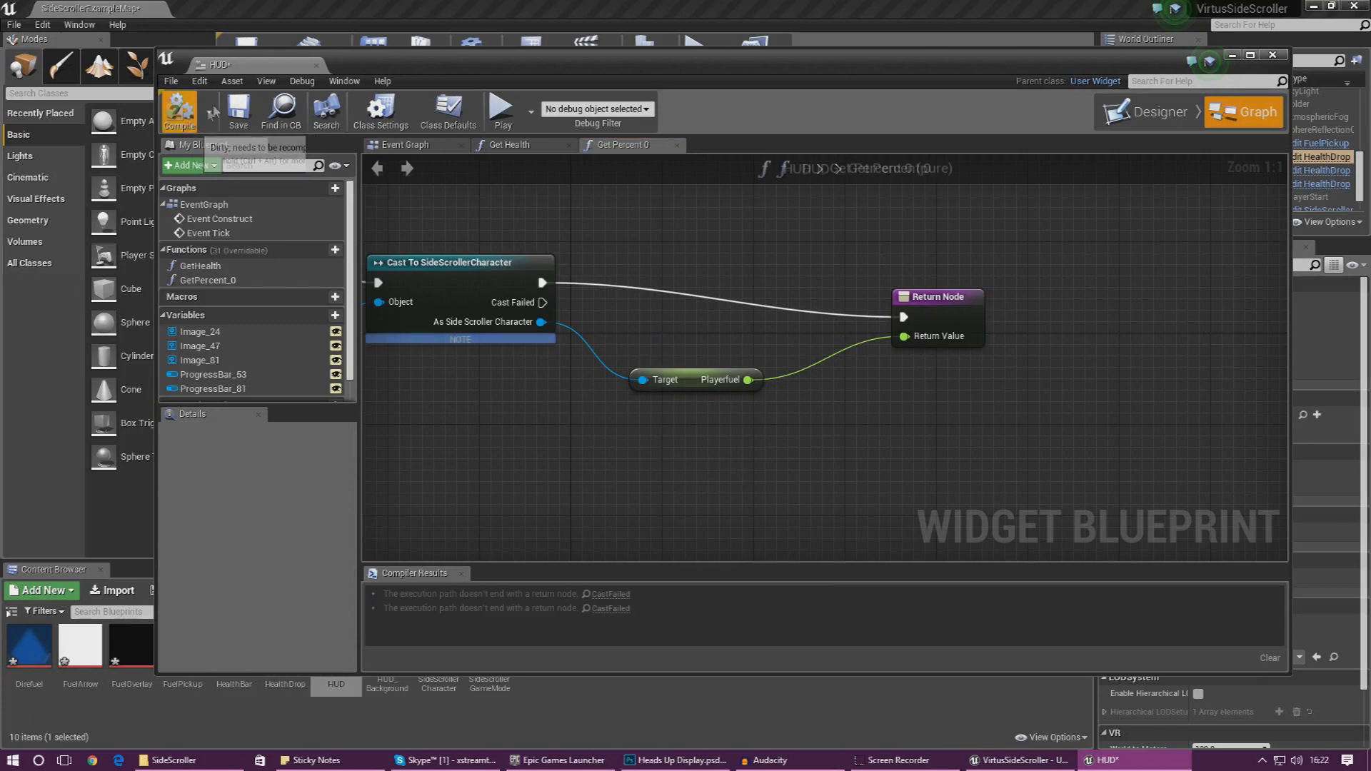
click(316, 66)
- Play-test the level's fuel gauge, then set Playerfuel's default in SideScrollerCharacter to 0.5
click(696, 53)
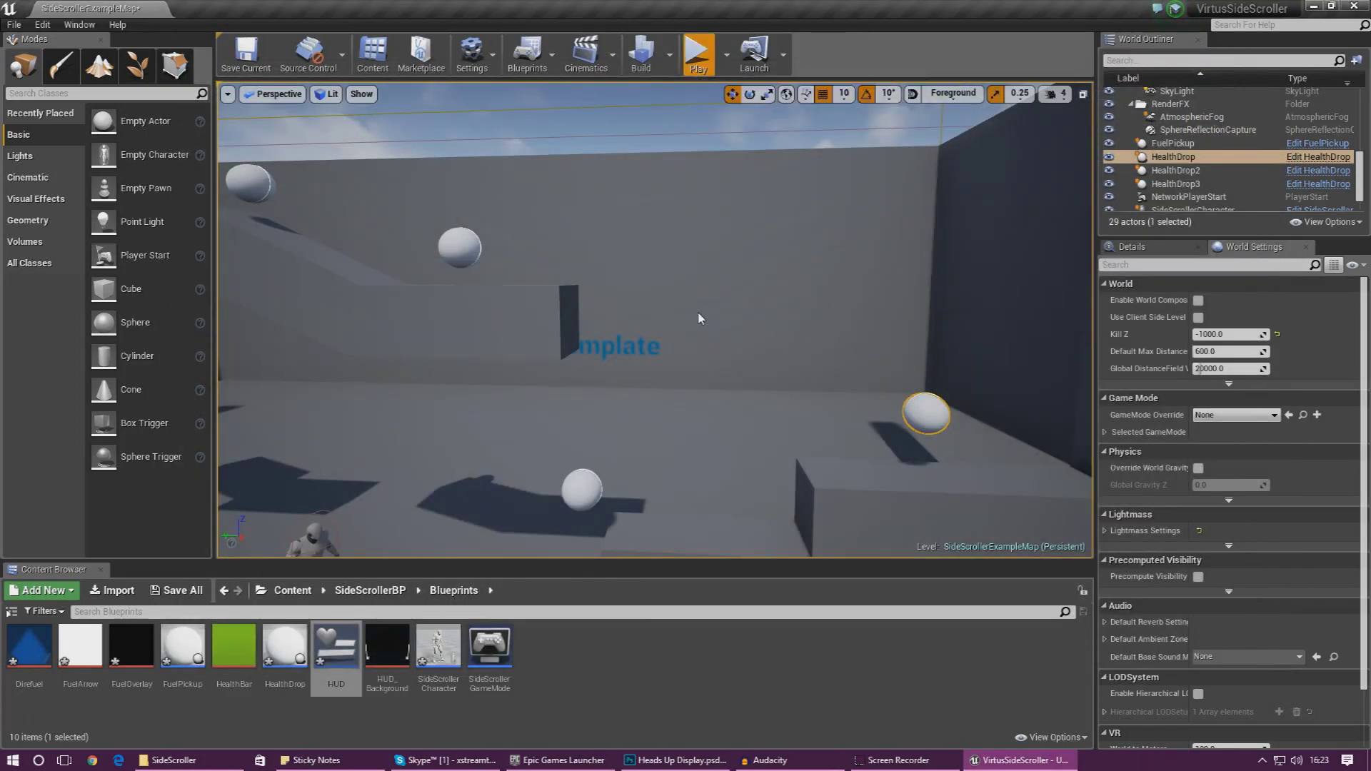
click(699, 318)
key(a)
key(d)
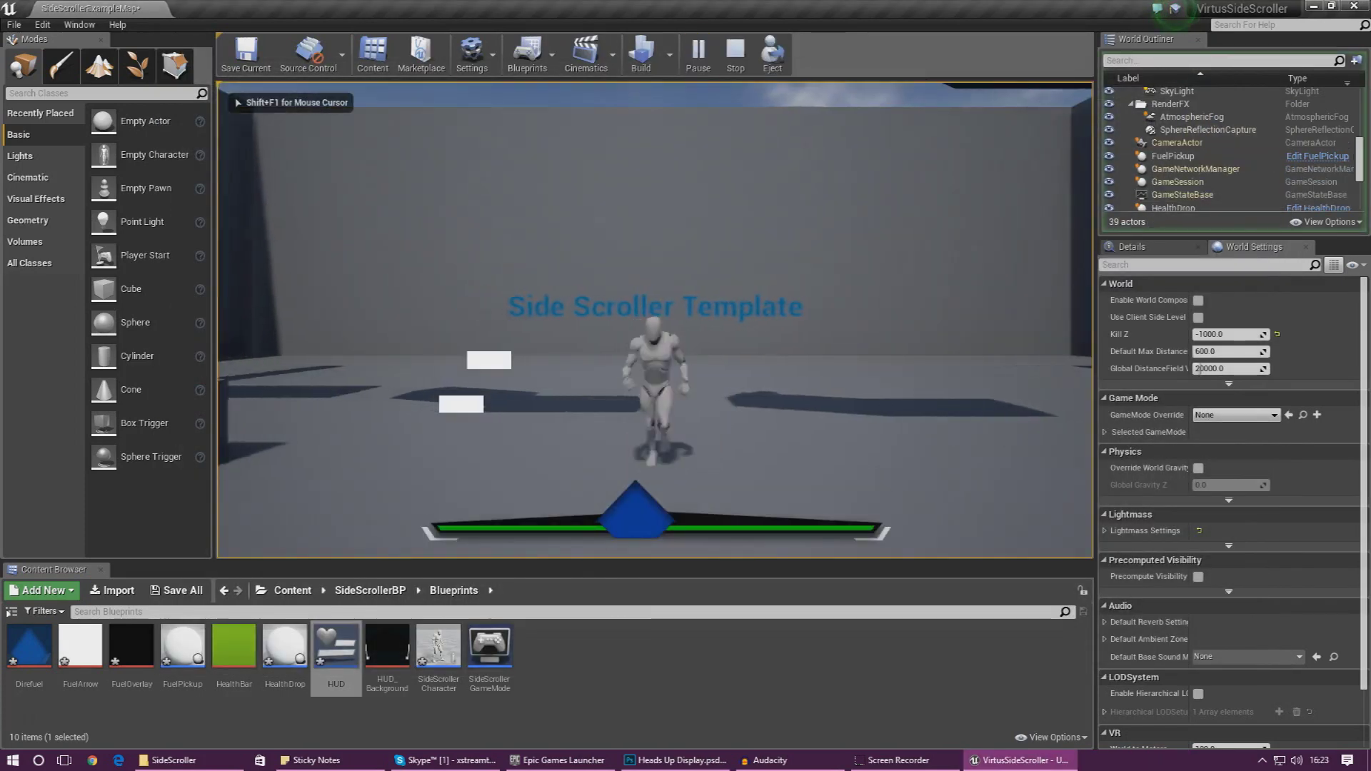
key(space)
key(a)
key(space)
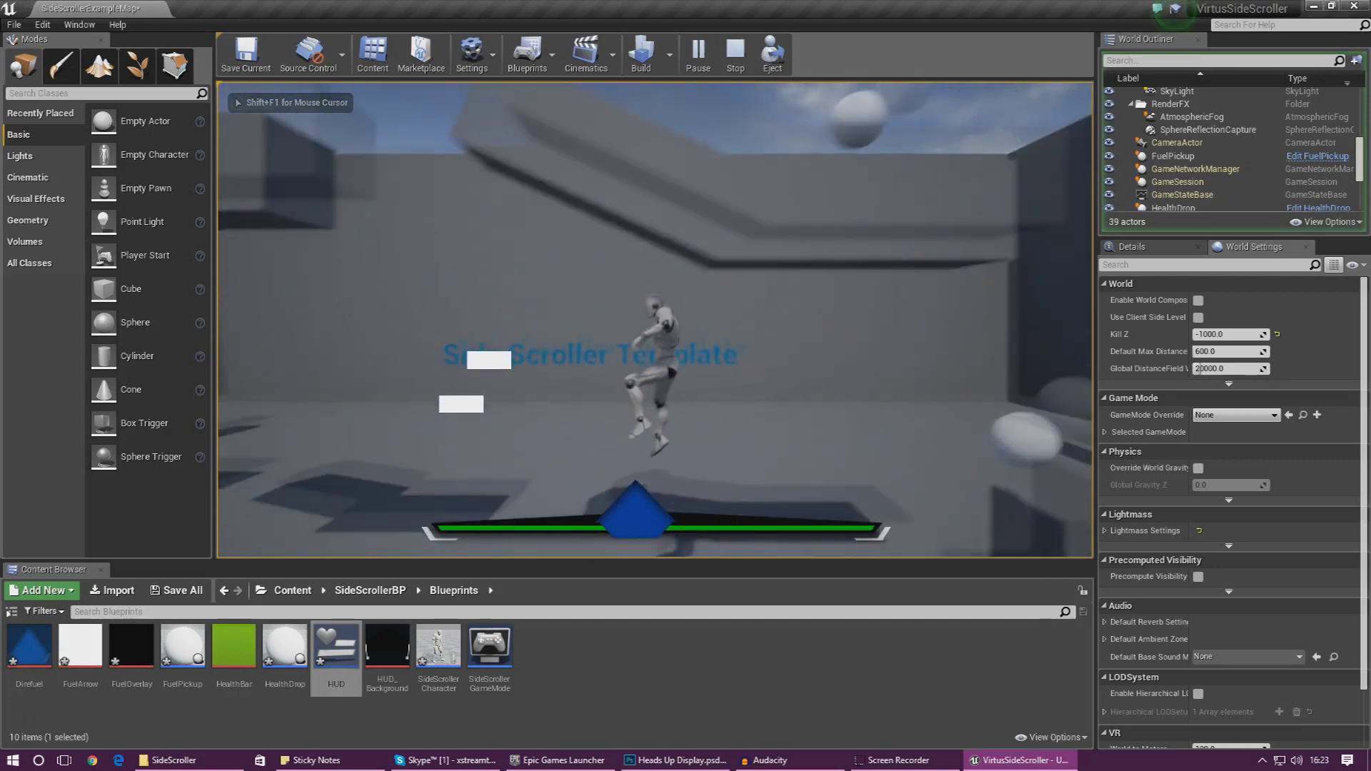
key(Escape)
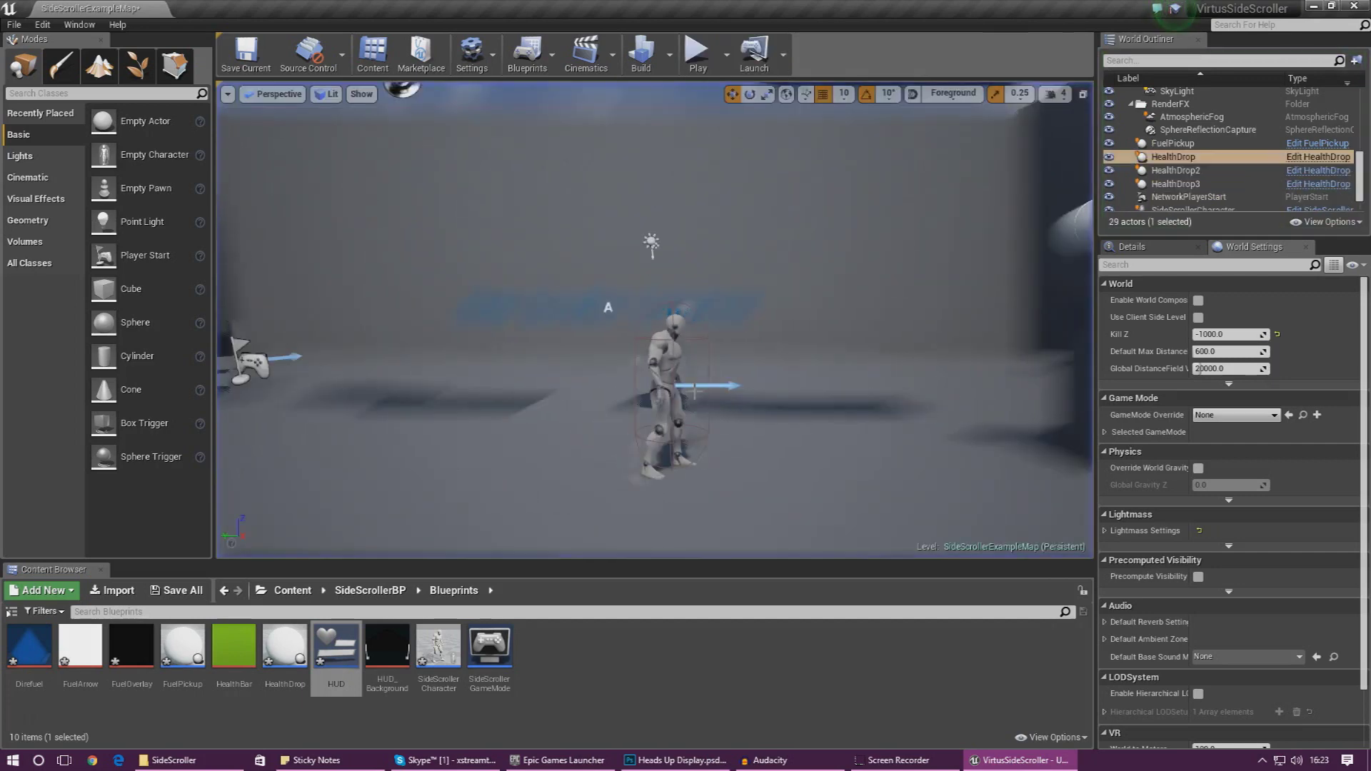
double_click(438, 647)
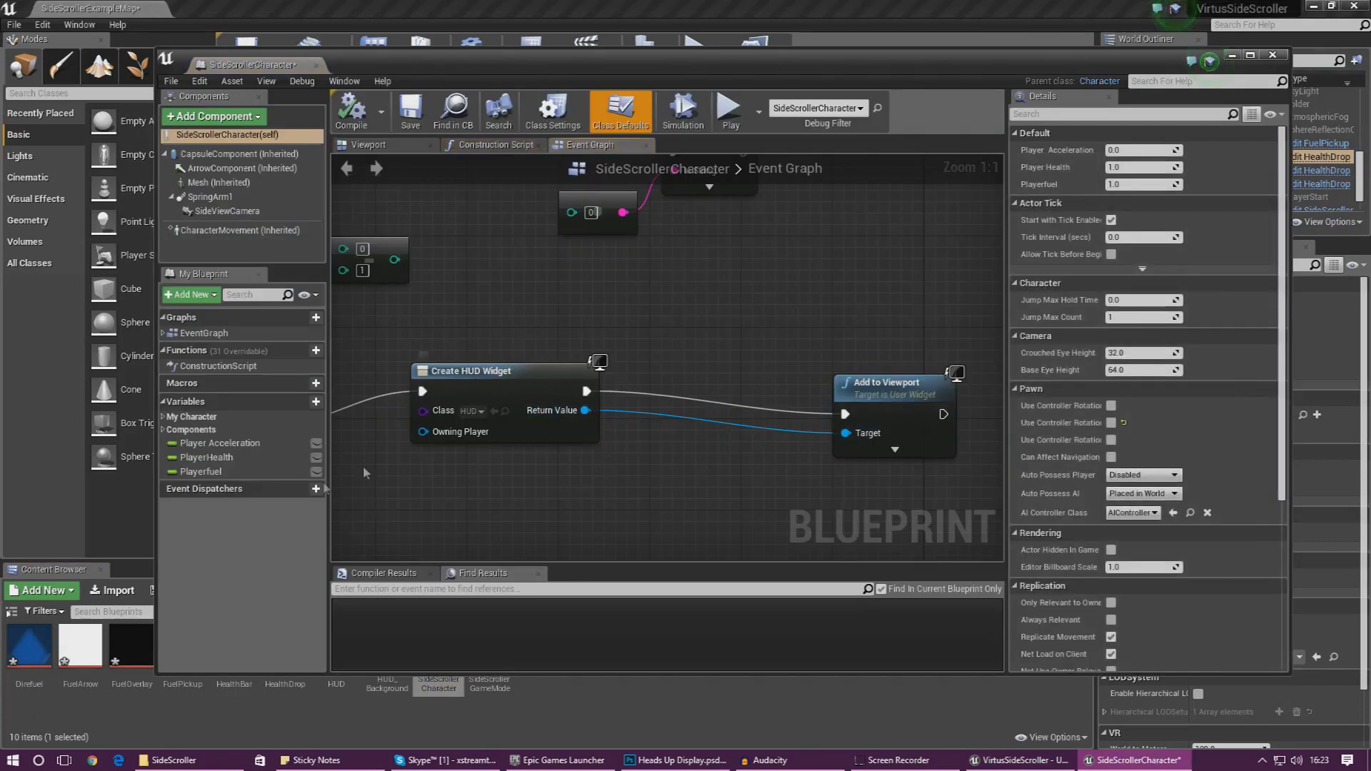
click(247, 472)
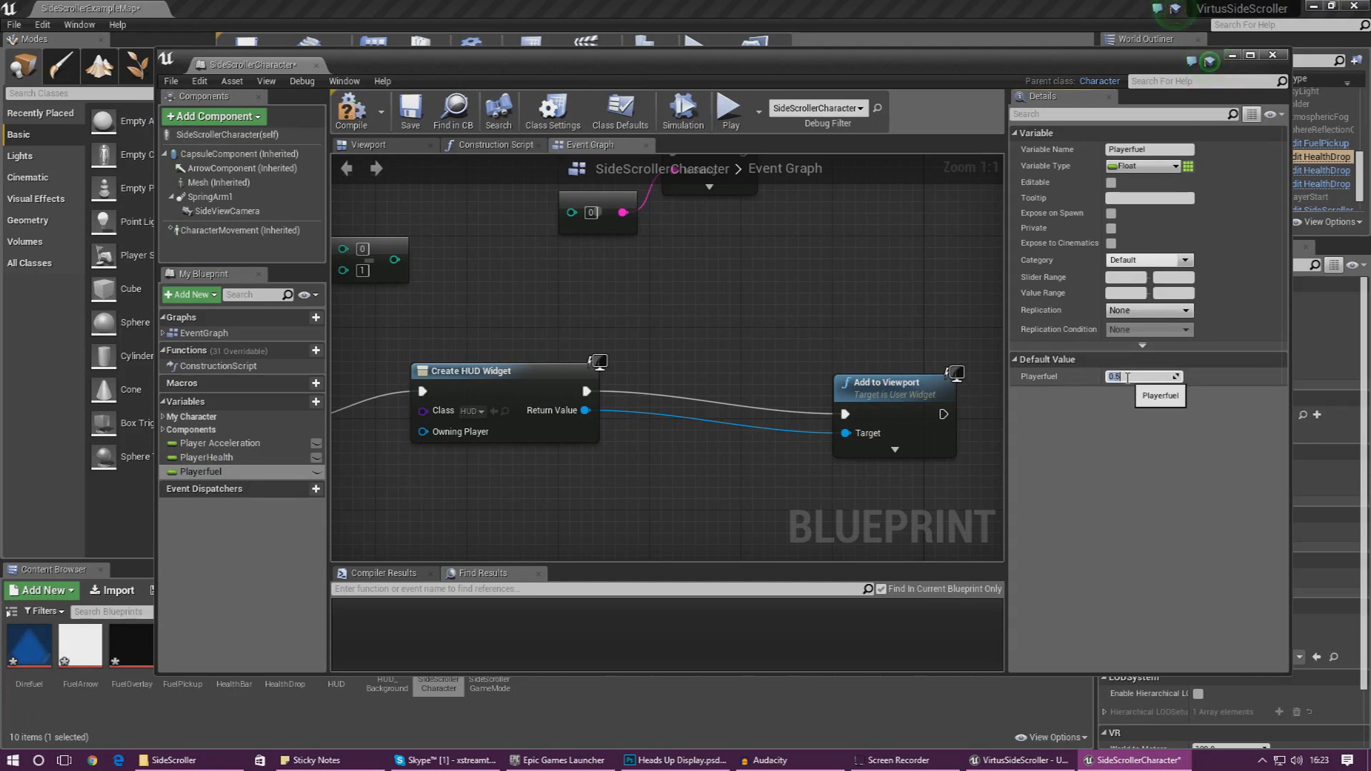
click(316, 65)
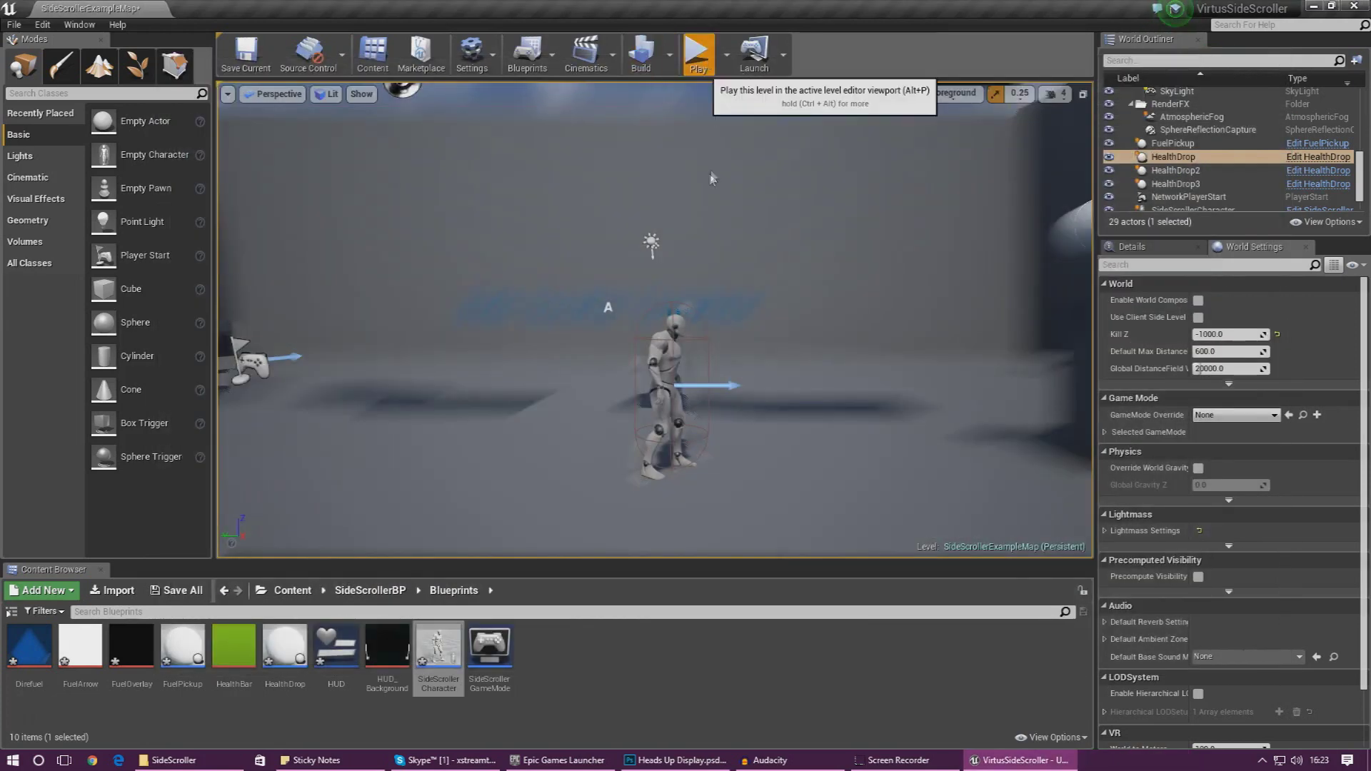
- Play-test again with the half-filled gauge, then open the FuelPickup blueprint's Event Graph
click(698, 57)
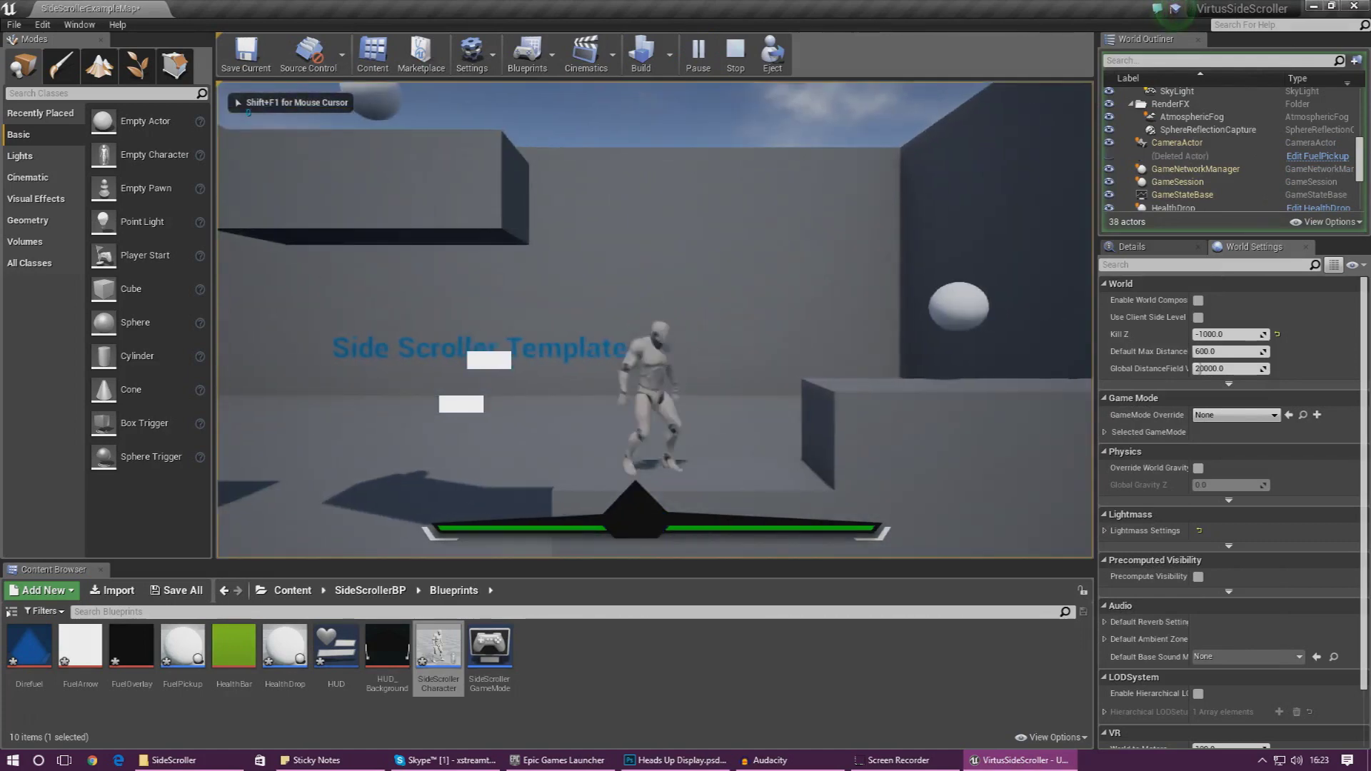
key(space)
key(a)
key(d)
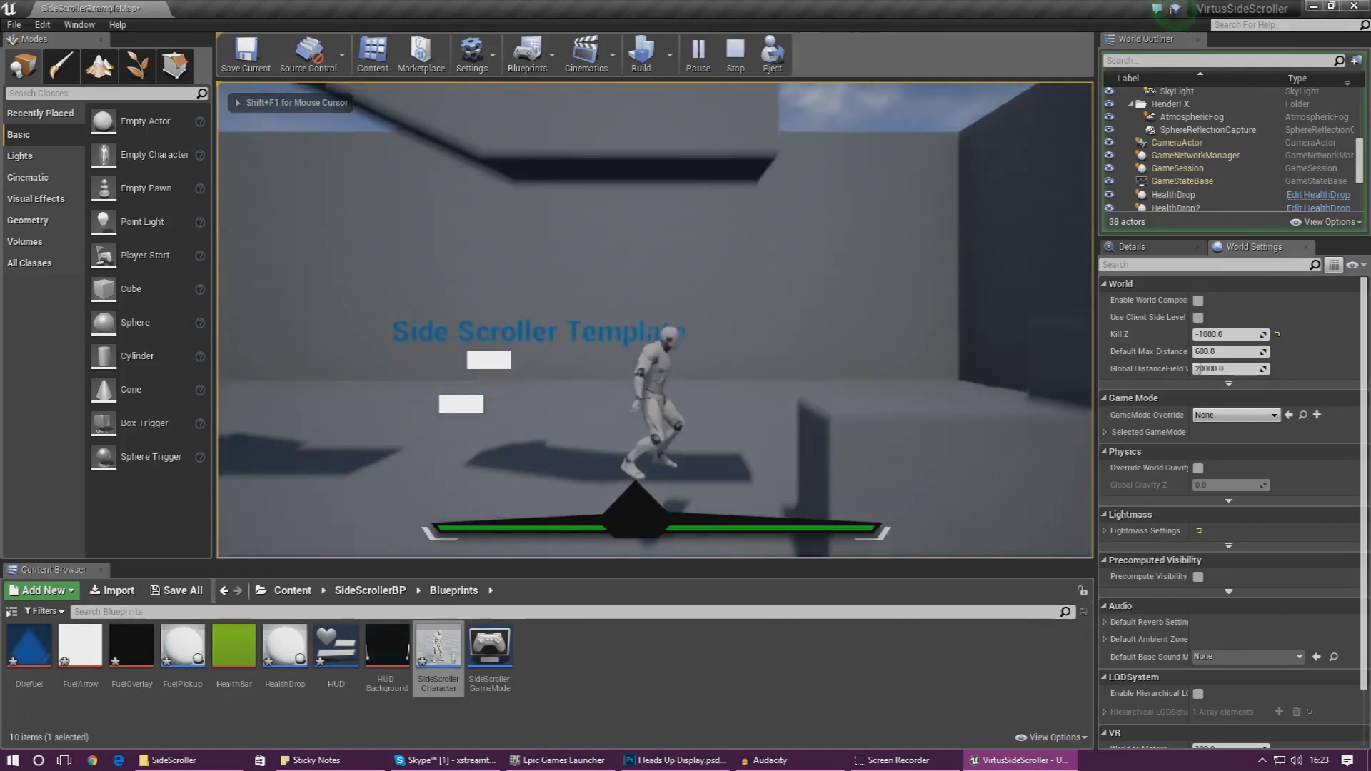
key(space)
key(a)
key(space)
key(d)
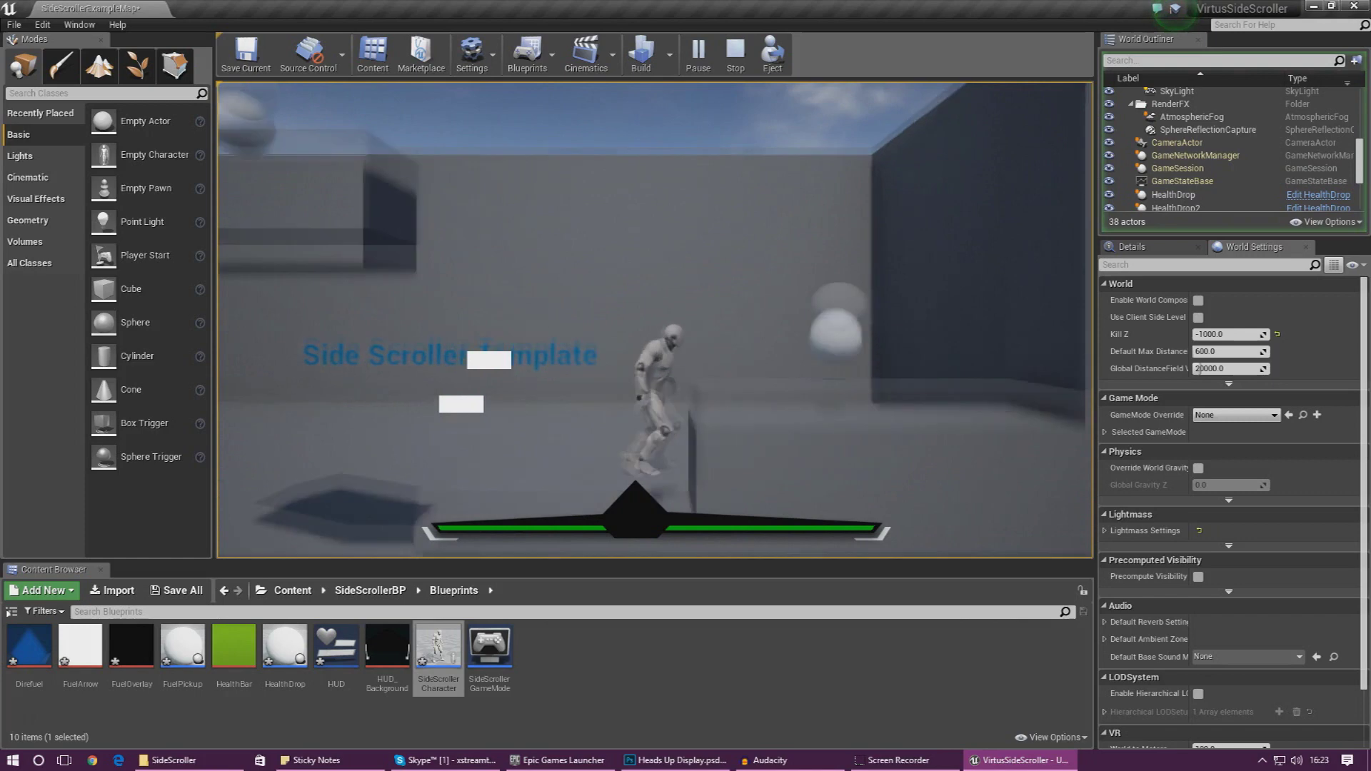
key(Escape)
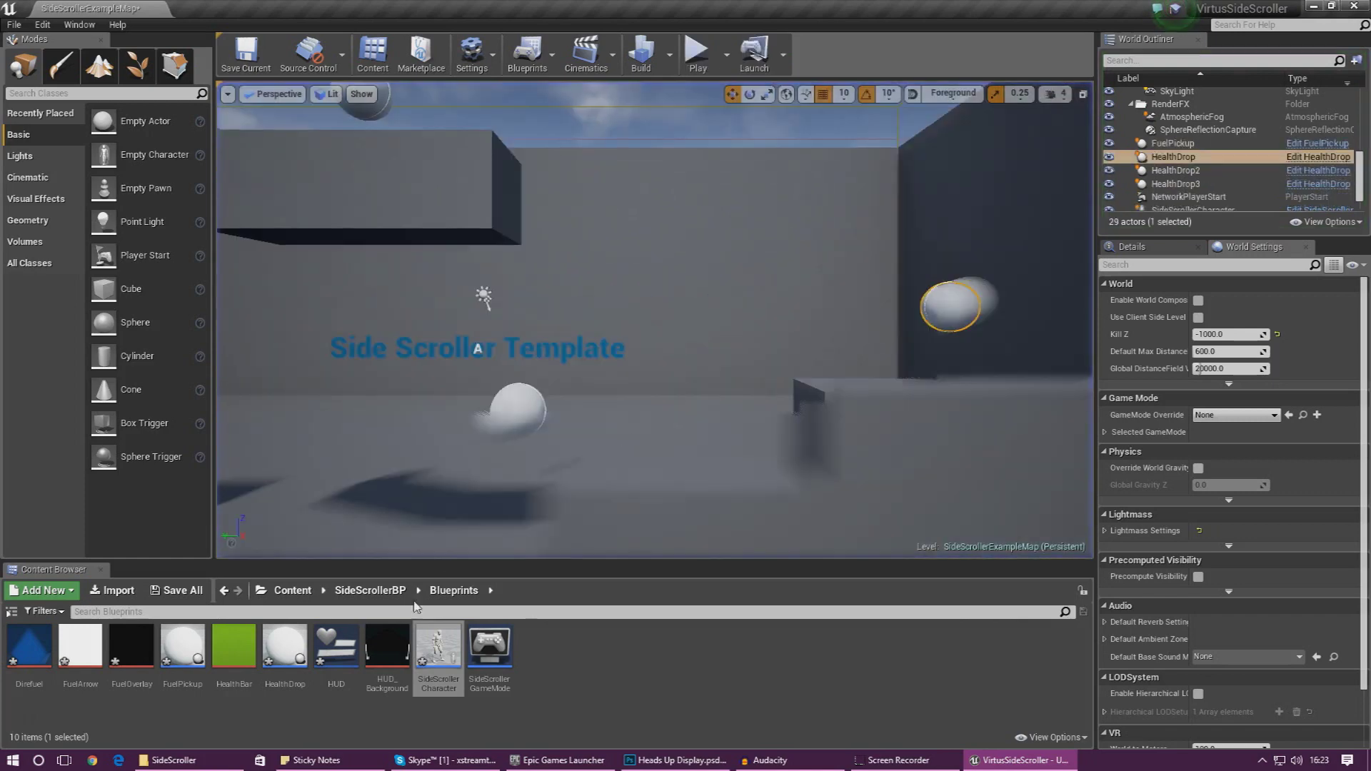
mouse_move(523, 429)
right_down()
mouse_move(571, 457)
mouse_move(532, 372)
mouse_move(516, 273)
mouse_move(525, 427)
right_up()
double_click(183, 644)
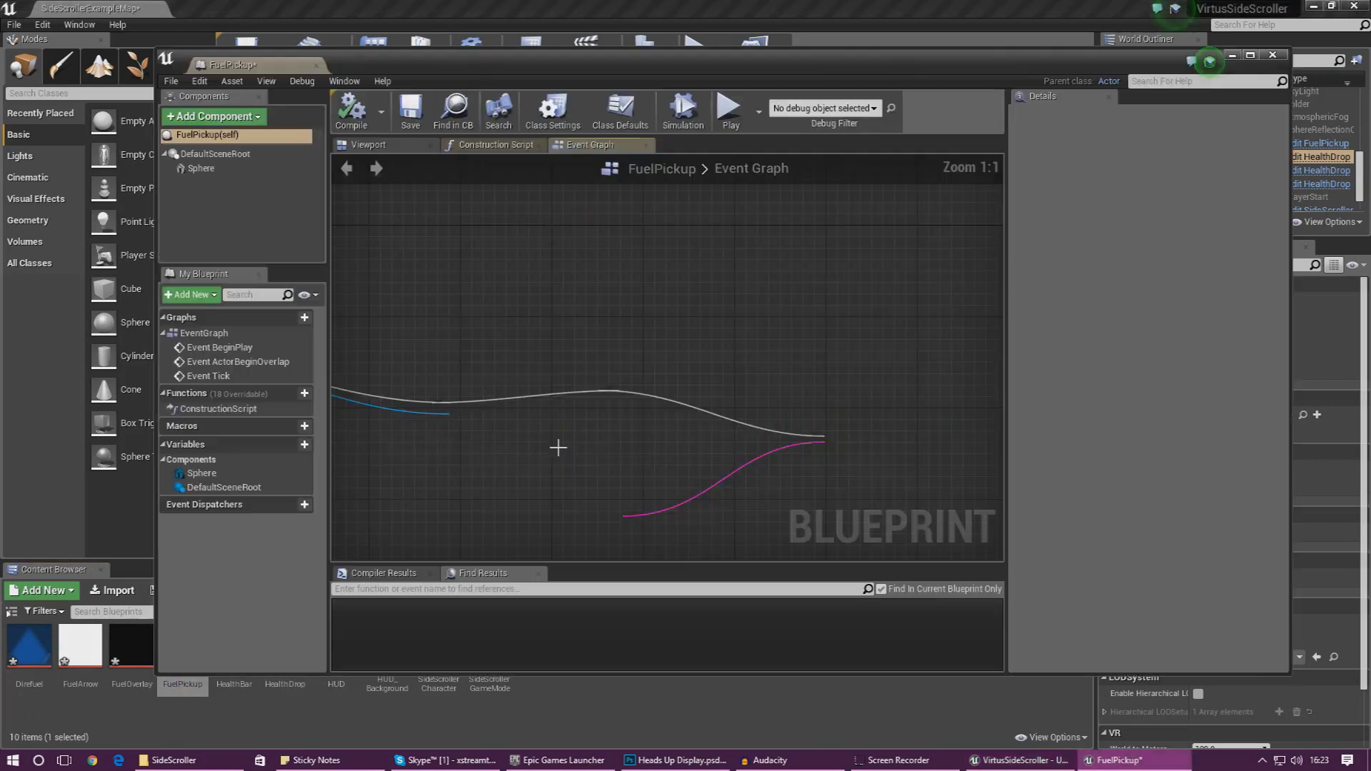
- Delete the Make Array node and the conversion node feeding Print String
right_drag(738, 435, 779, 370)
right_drag(512, 447, 622, 418)
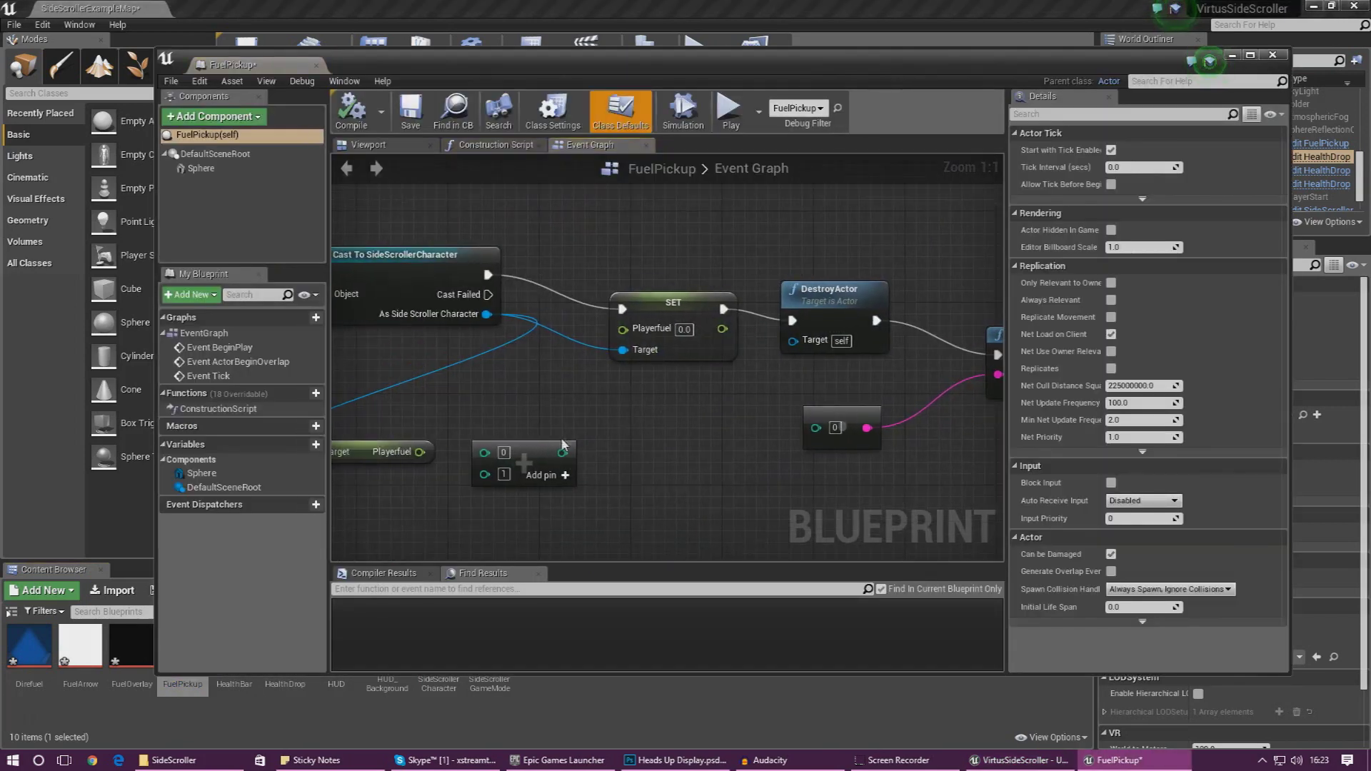
scroll(564, 446, down, 2)
scroll(547, 458, up, 2)
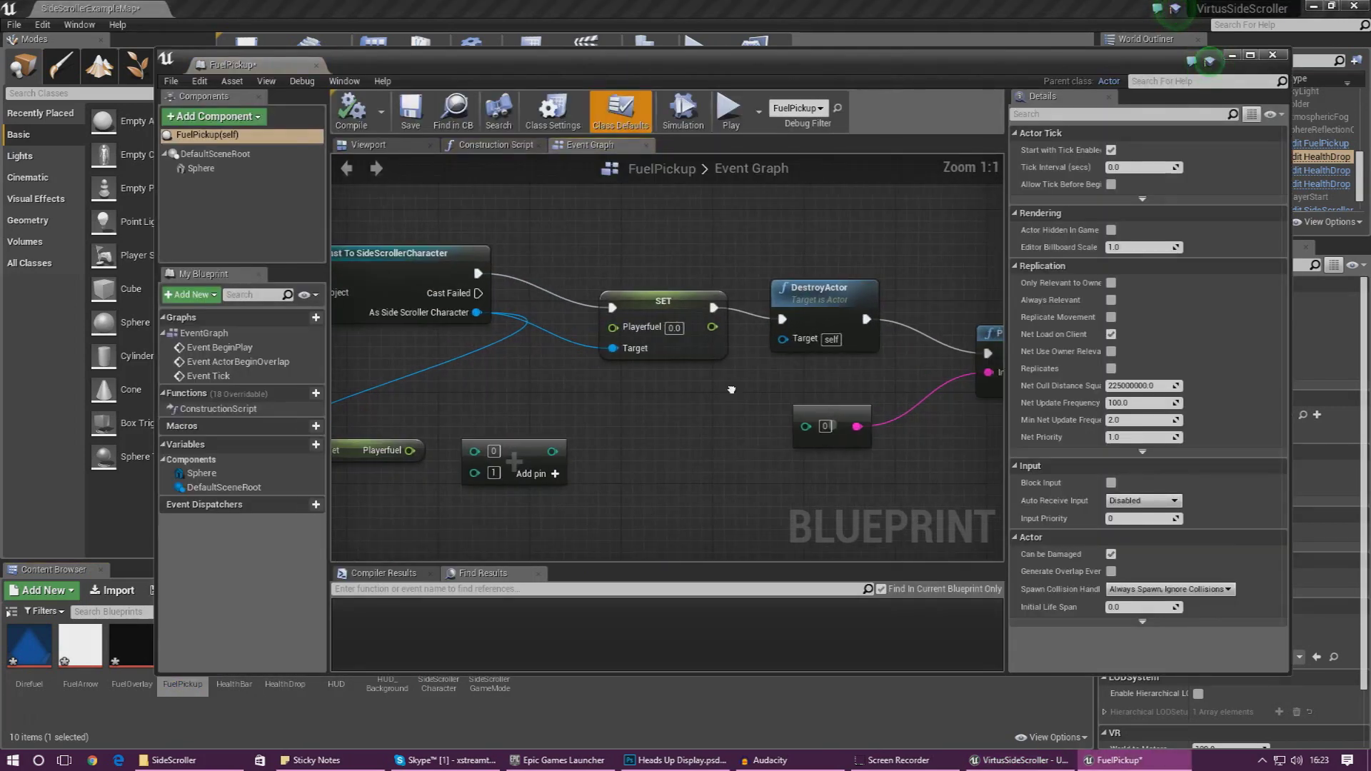
click(425, 442)
key(Delete)
click(736, 402)
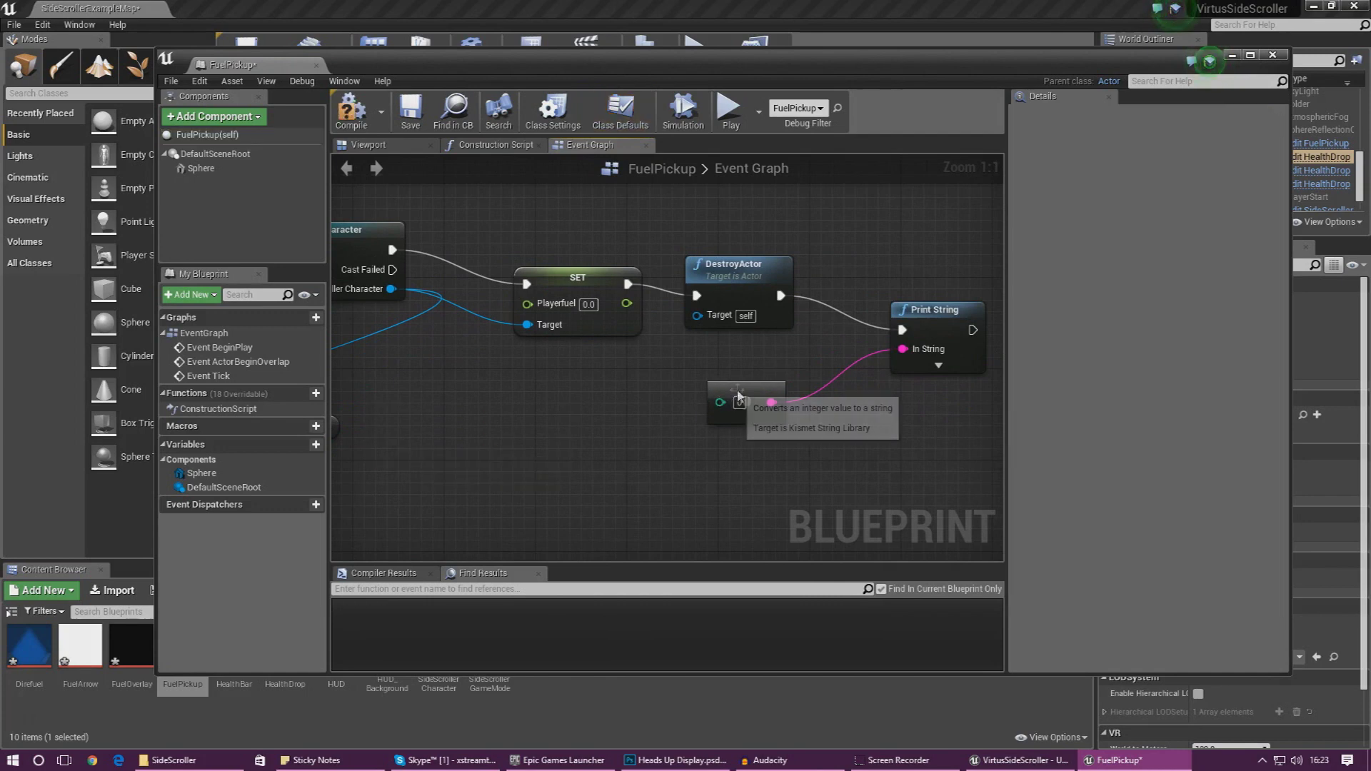
key(Delete)
- Add a float + float node feeding SET Playerfuel, with the Playerfuel getter wired into it
right_drag(439, 422, 524, 422)
scroll(525, 423, down, 1)
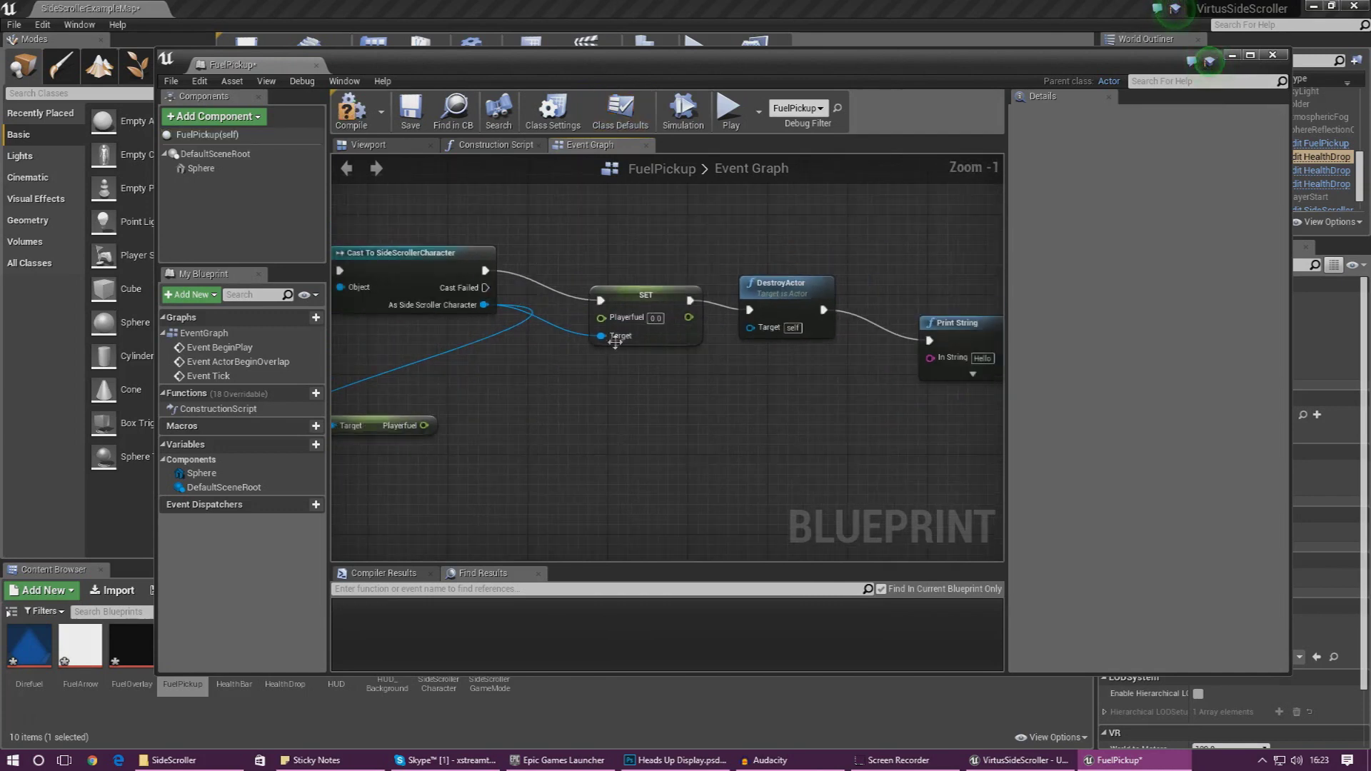
drag(640, 324, 524, 362)
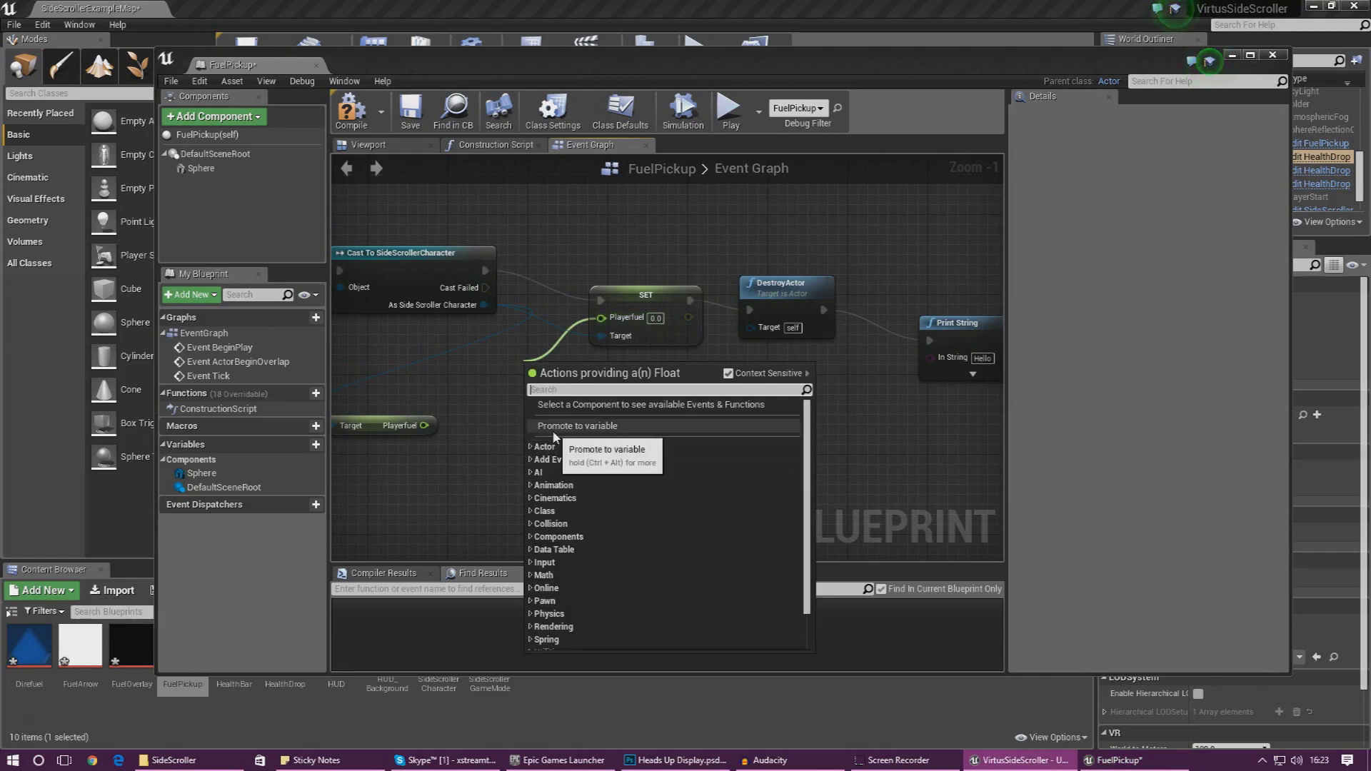
text(integer +)
key(BackSpace)
key(BackSpace)
key(BackSpace)
key(BackSpace)
key(BackSpace)
key(BackSpace)
key(BackSpace)
key(BackSpace)
text(float +)
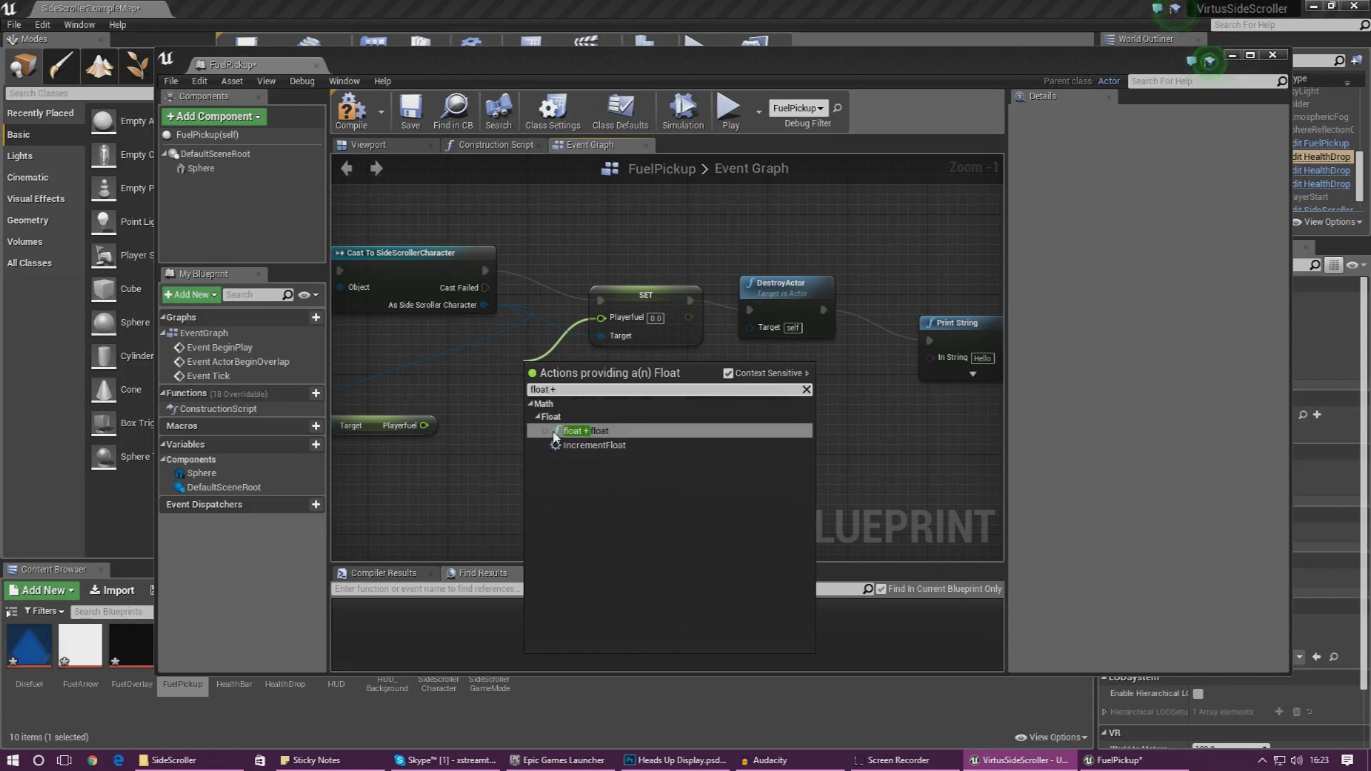
click(555, 432)
drag(526, 377, 424, 425)
drag(581, 374, 551, 413)
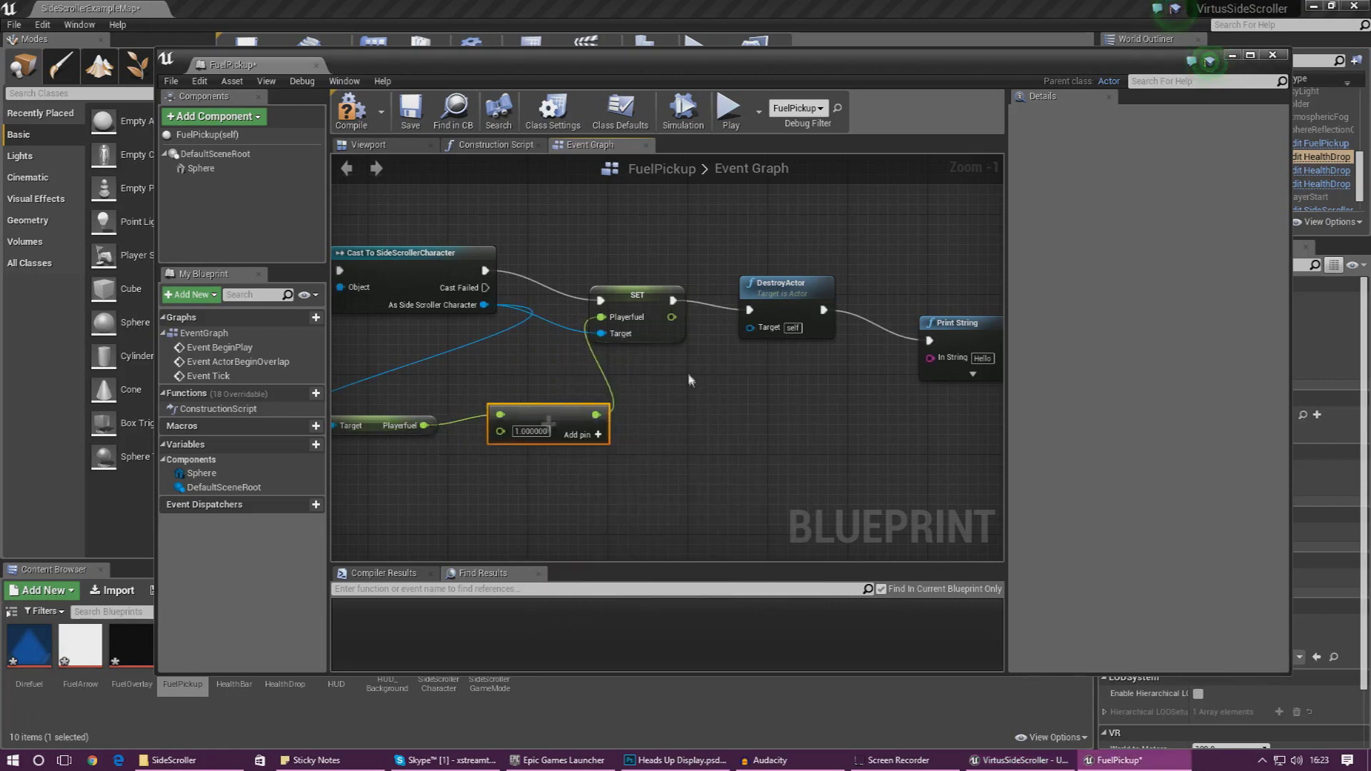
scroll(586, 443, down, 3)
scroll(584, 421, up, 4)
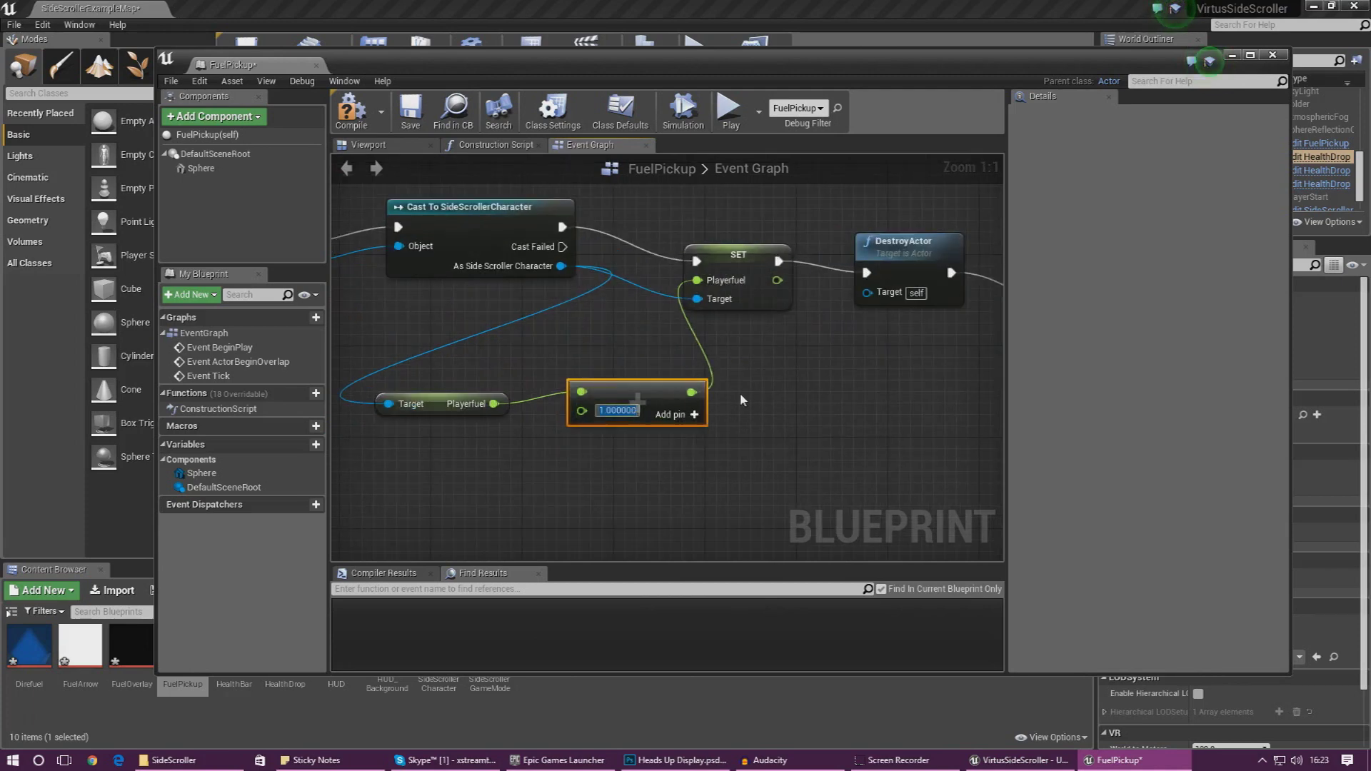
- Feed Playerfuel into Print String's text, then compile and close the FuelPickup blueprint
right_drag(742, 400, 515, 391)
right_drag(561, 346, 511, 321)
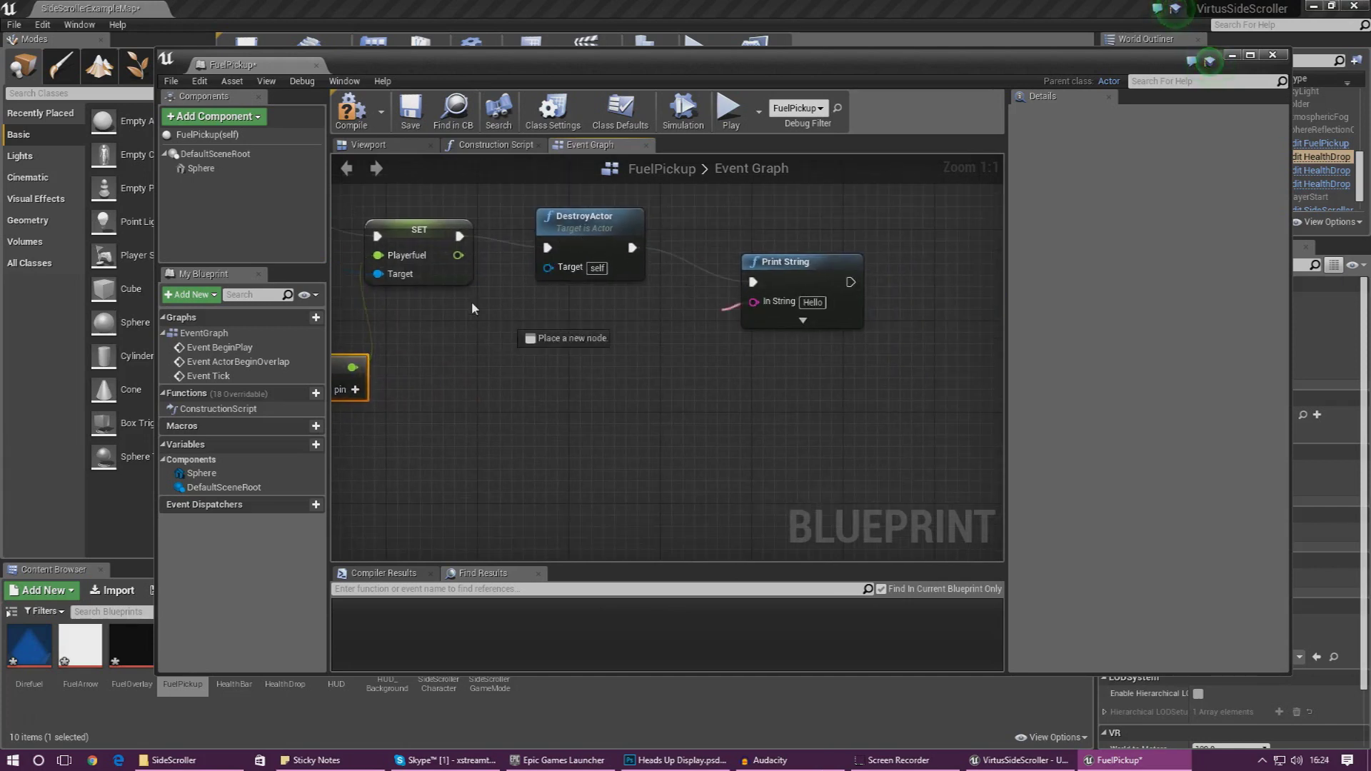
drag(464, 270, 457, 255)
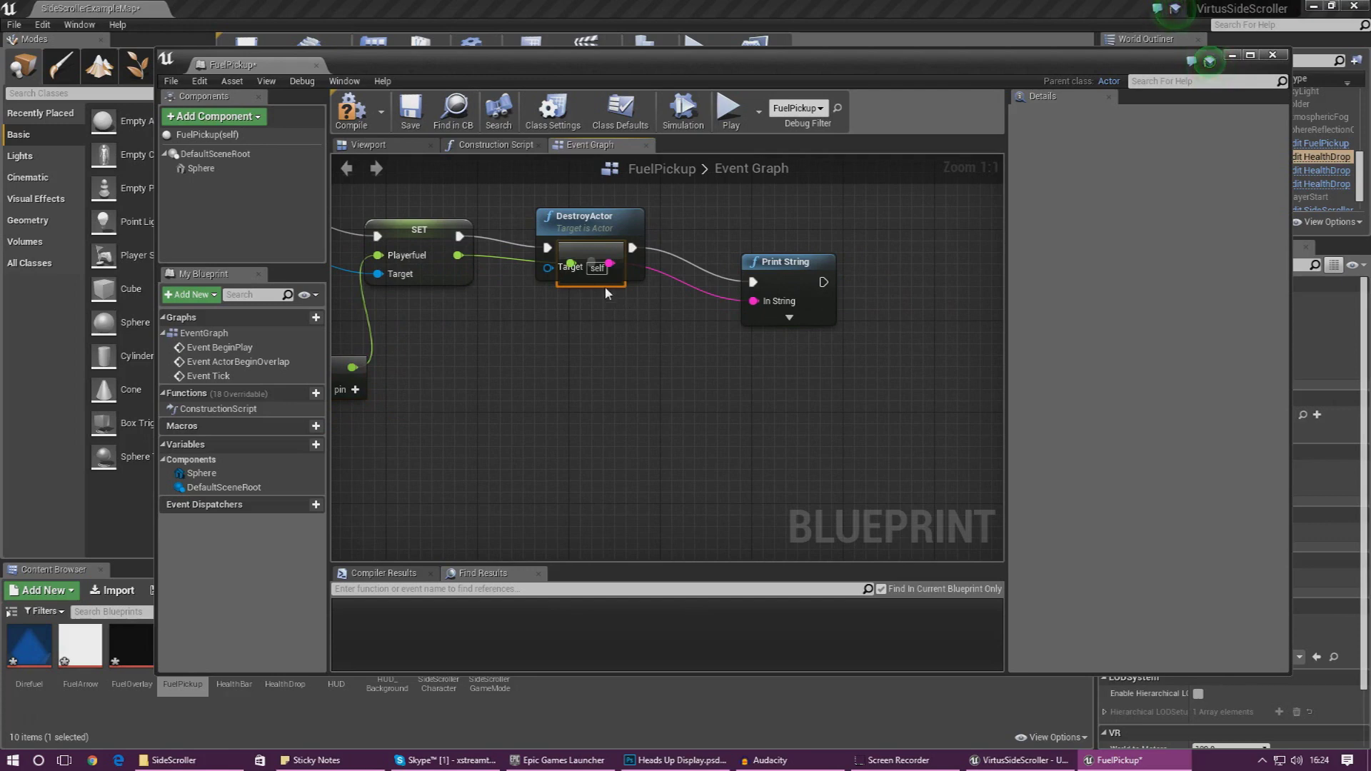
drag(605, 285, 601, 345)
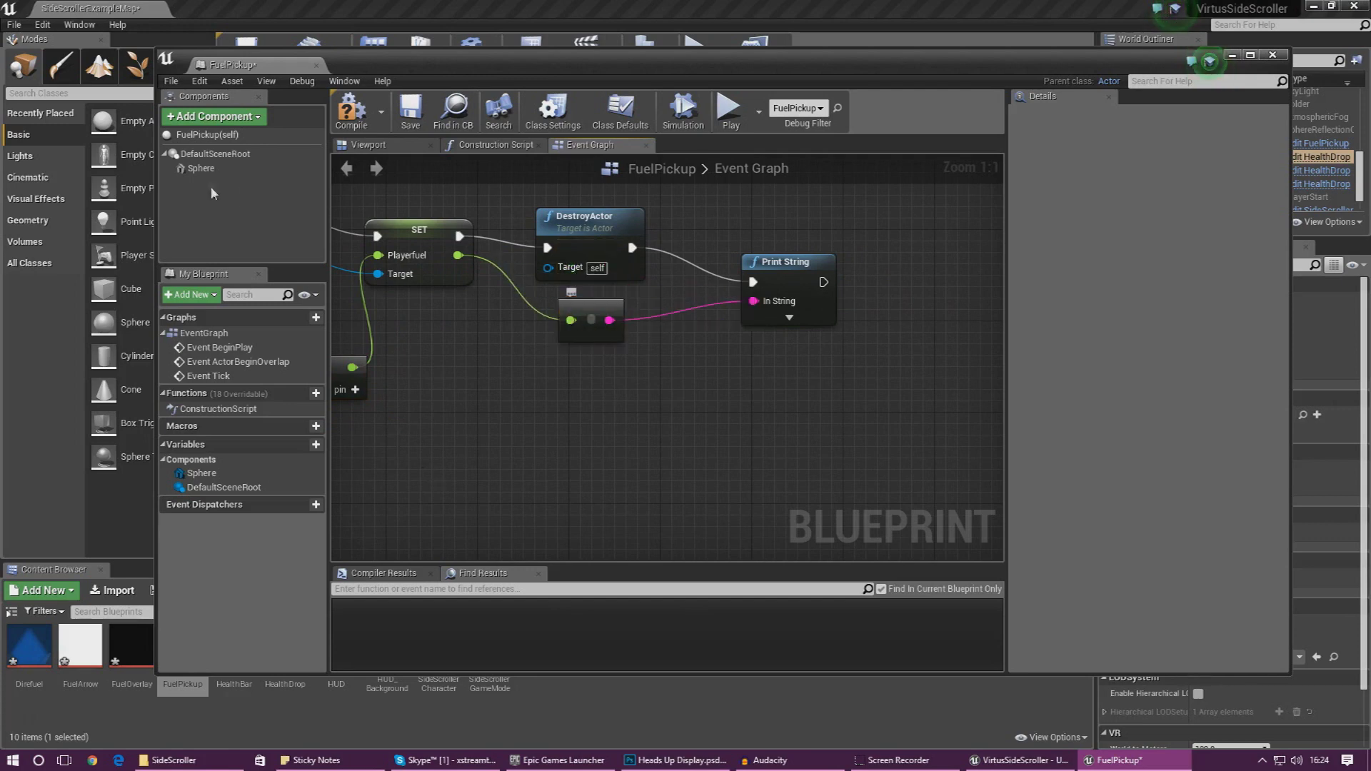
click(338, 104)
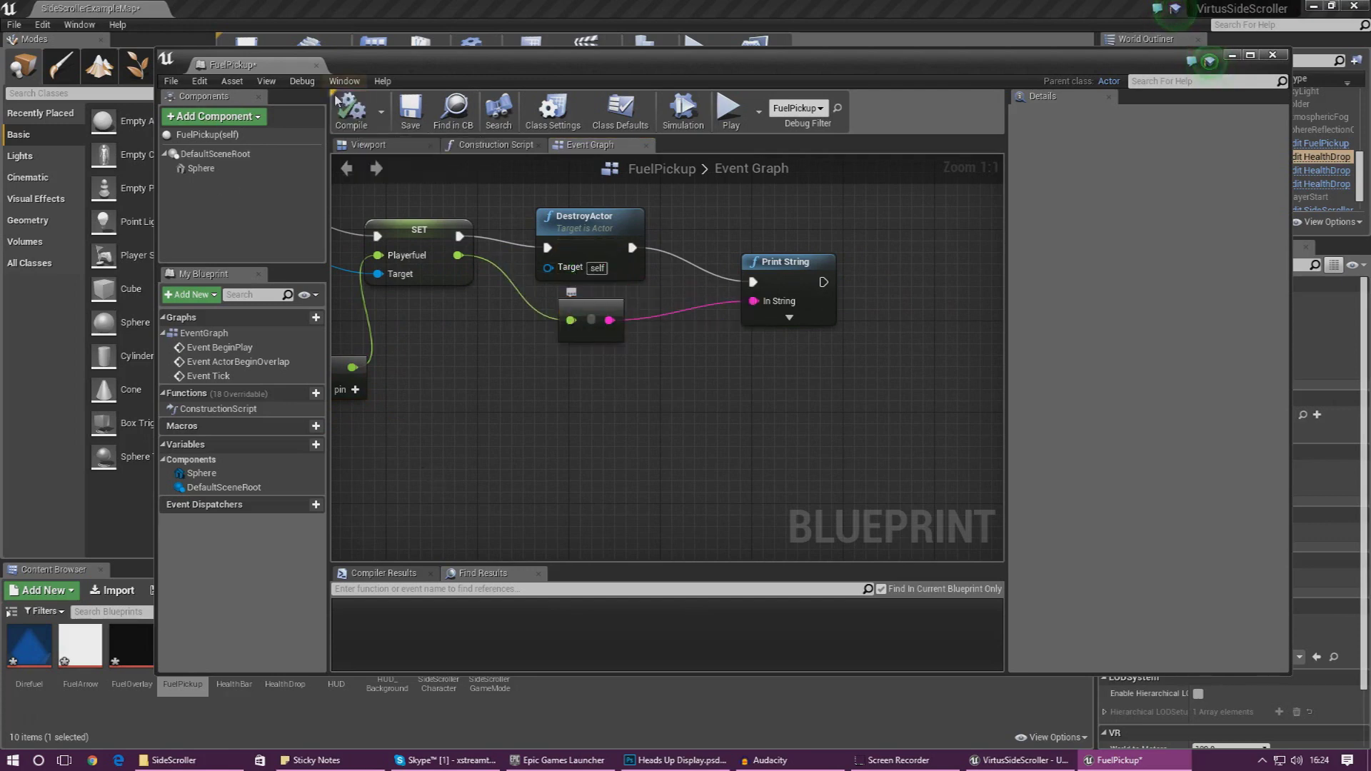
click(317, 66)
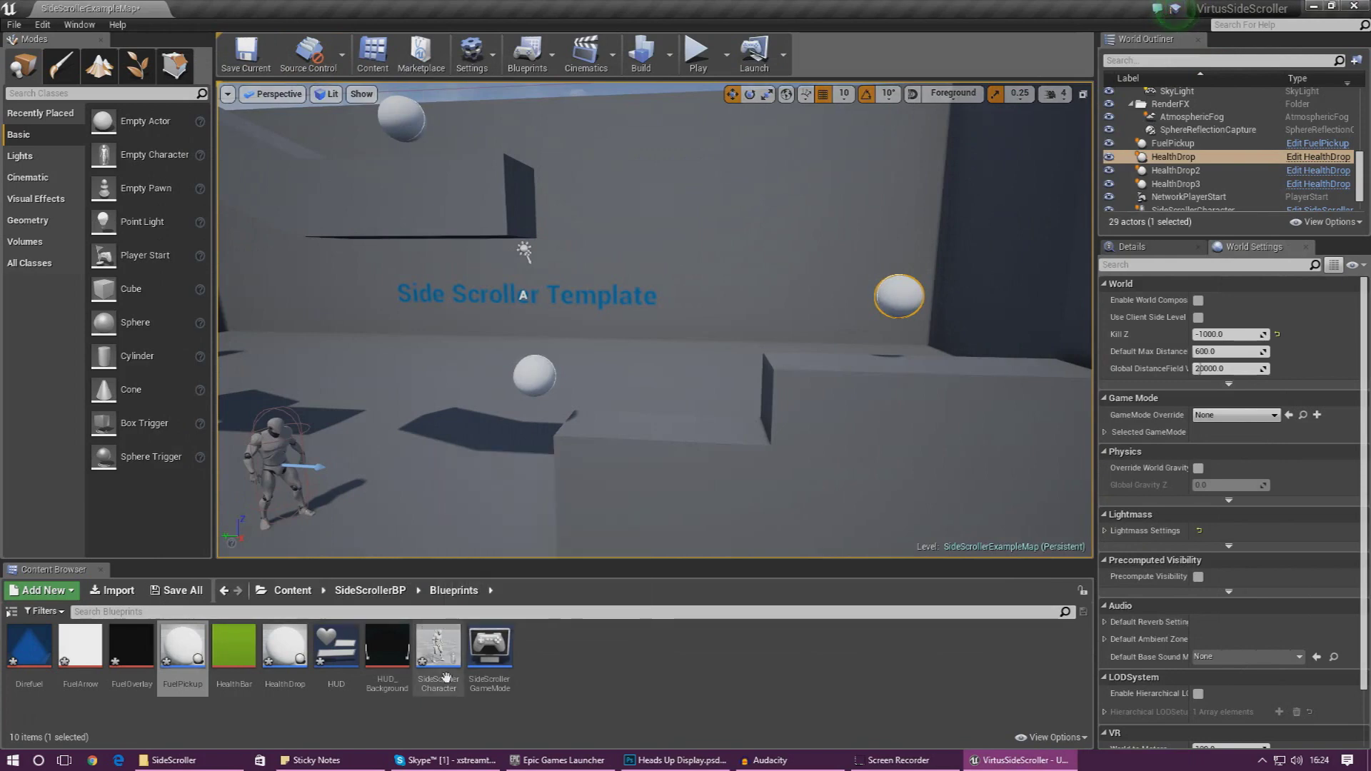
- Set SideScrollerCharacter's Playerfuel default to 0.0, compile, and close the blueprint
double_click(439, 643)
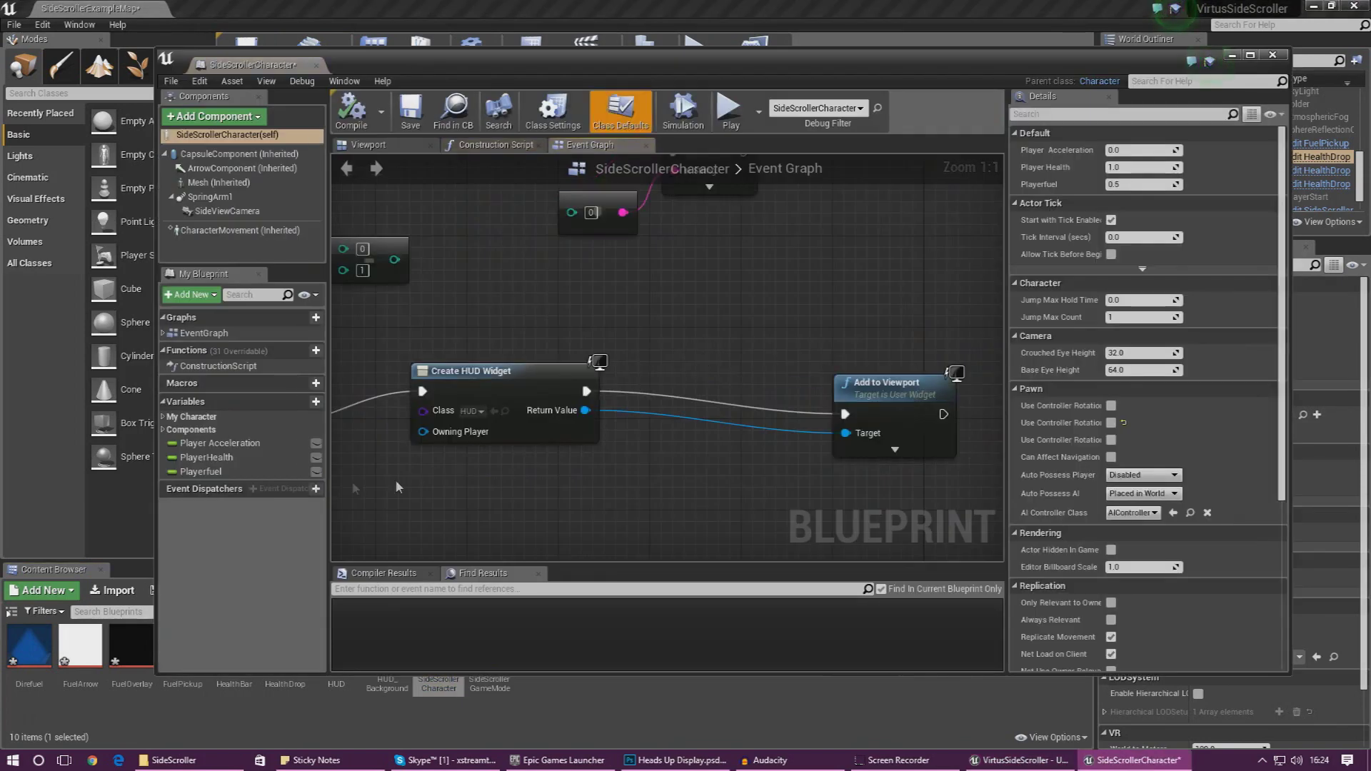
click(261, 471)
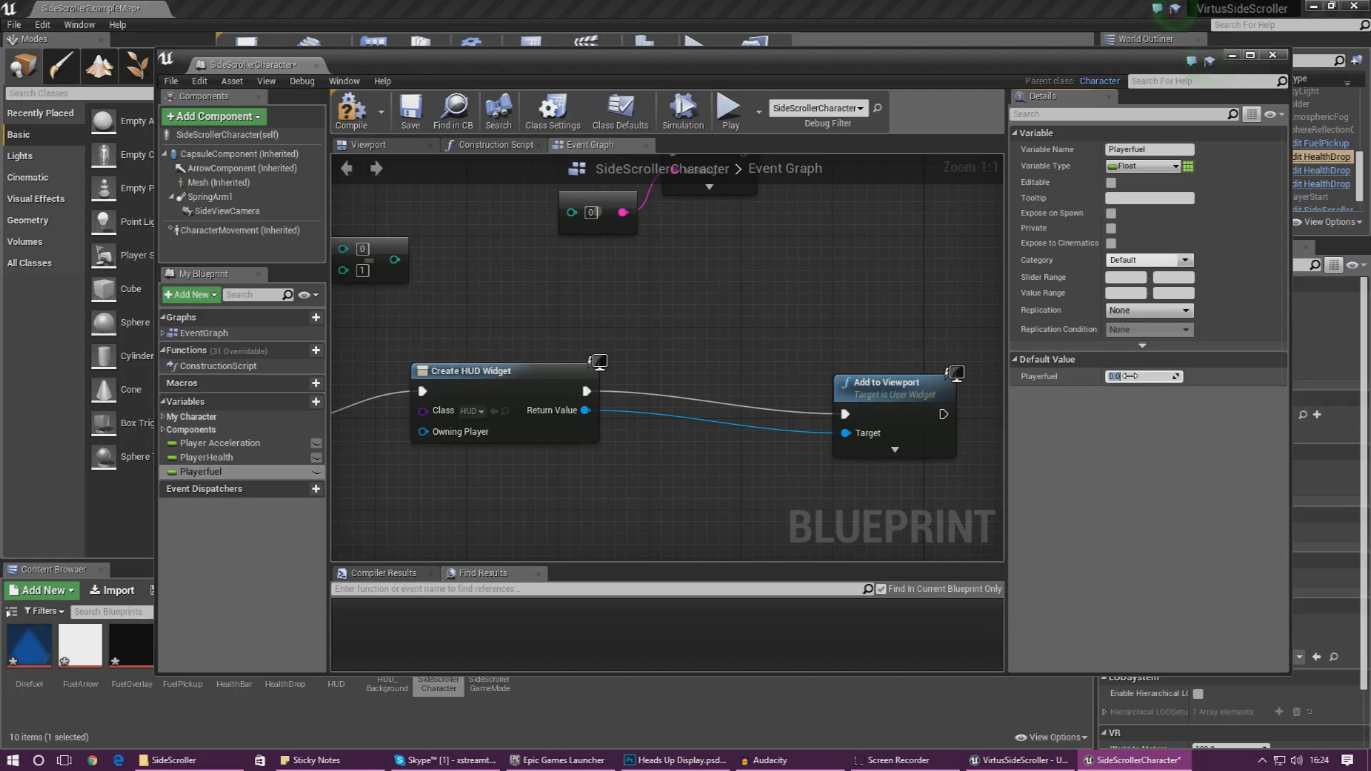
click(362, 120)
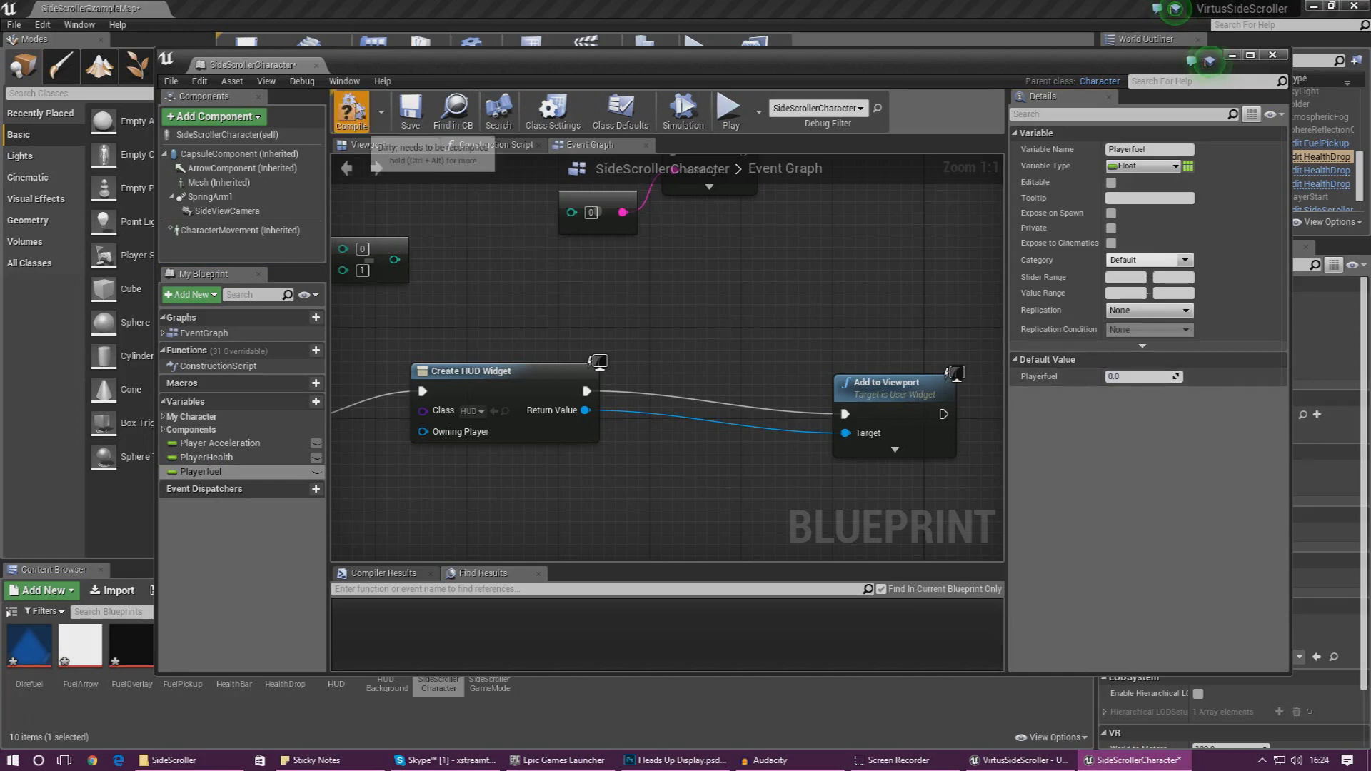
click(316, 65)
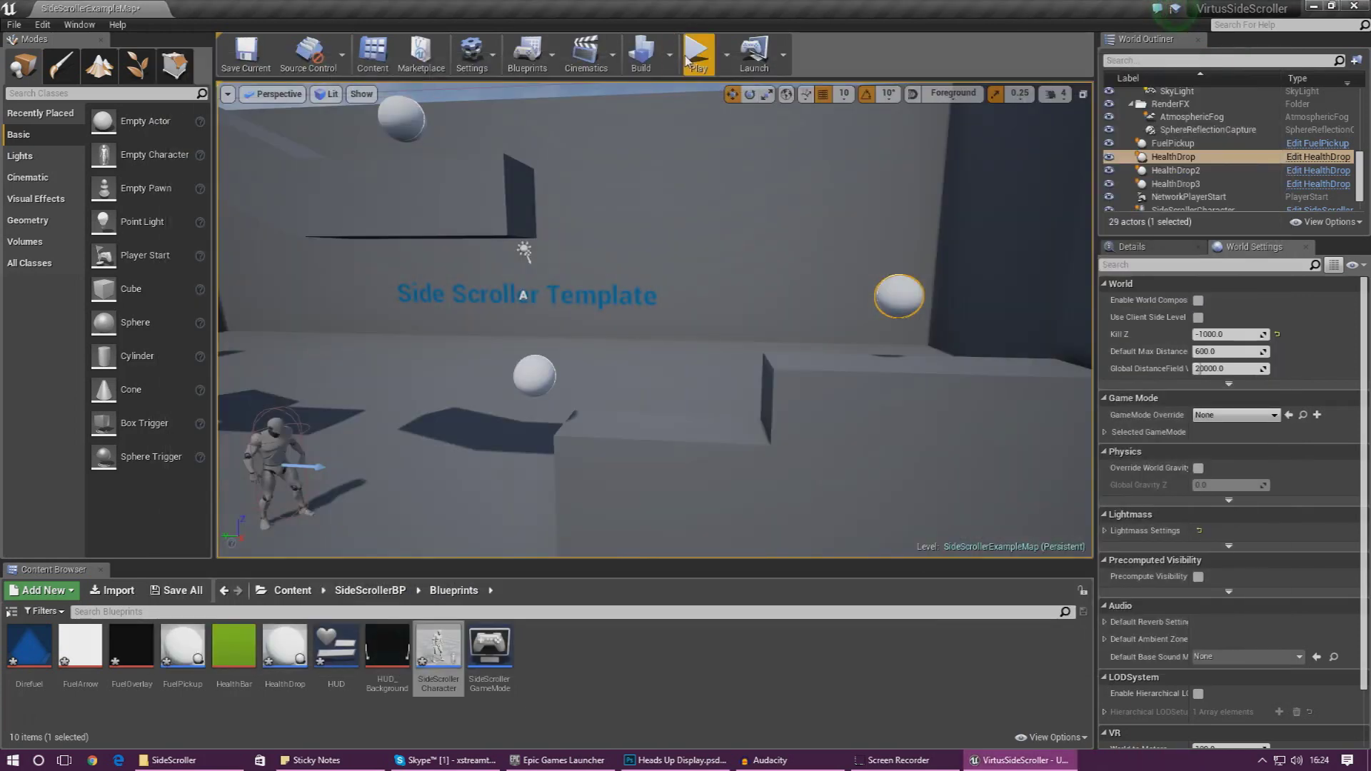
click(691, 57)
key(d)
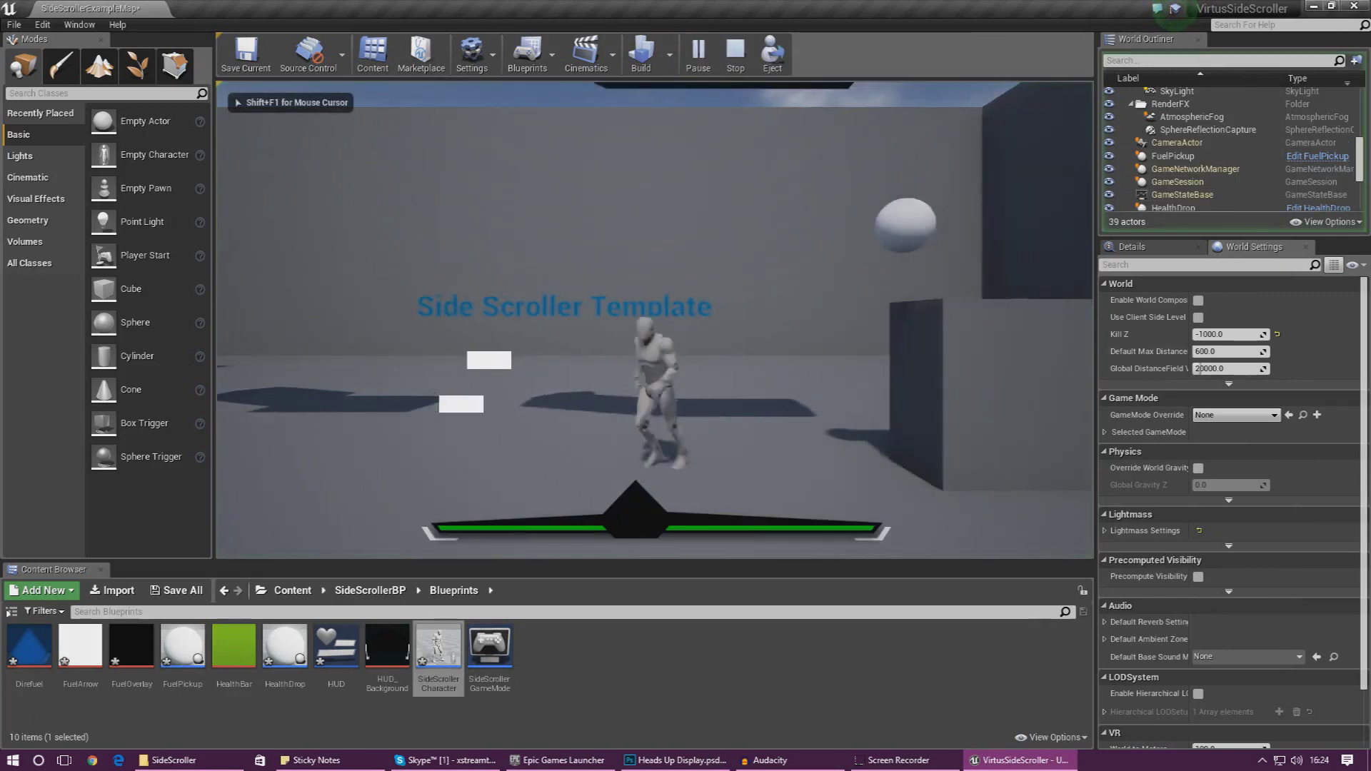
key(d)
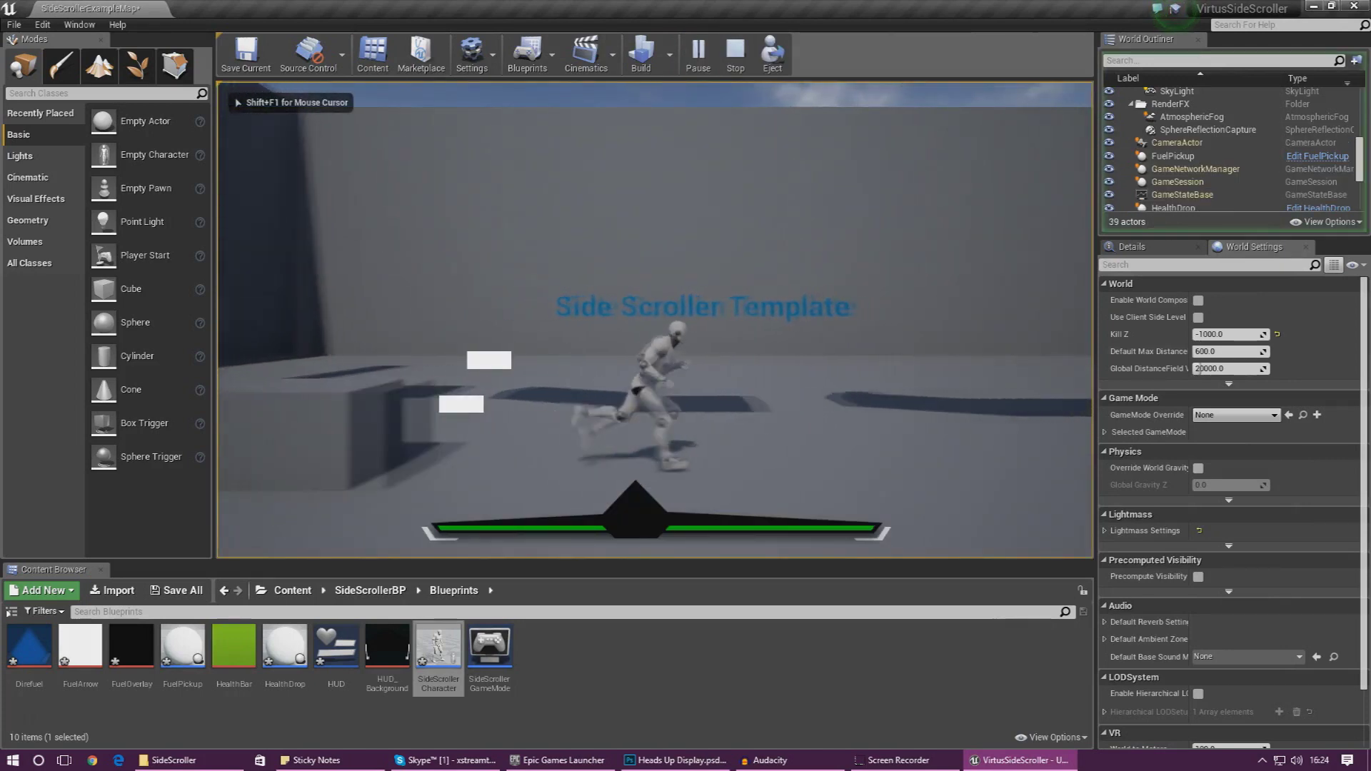
key(space)
key(a)
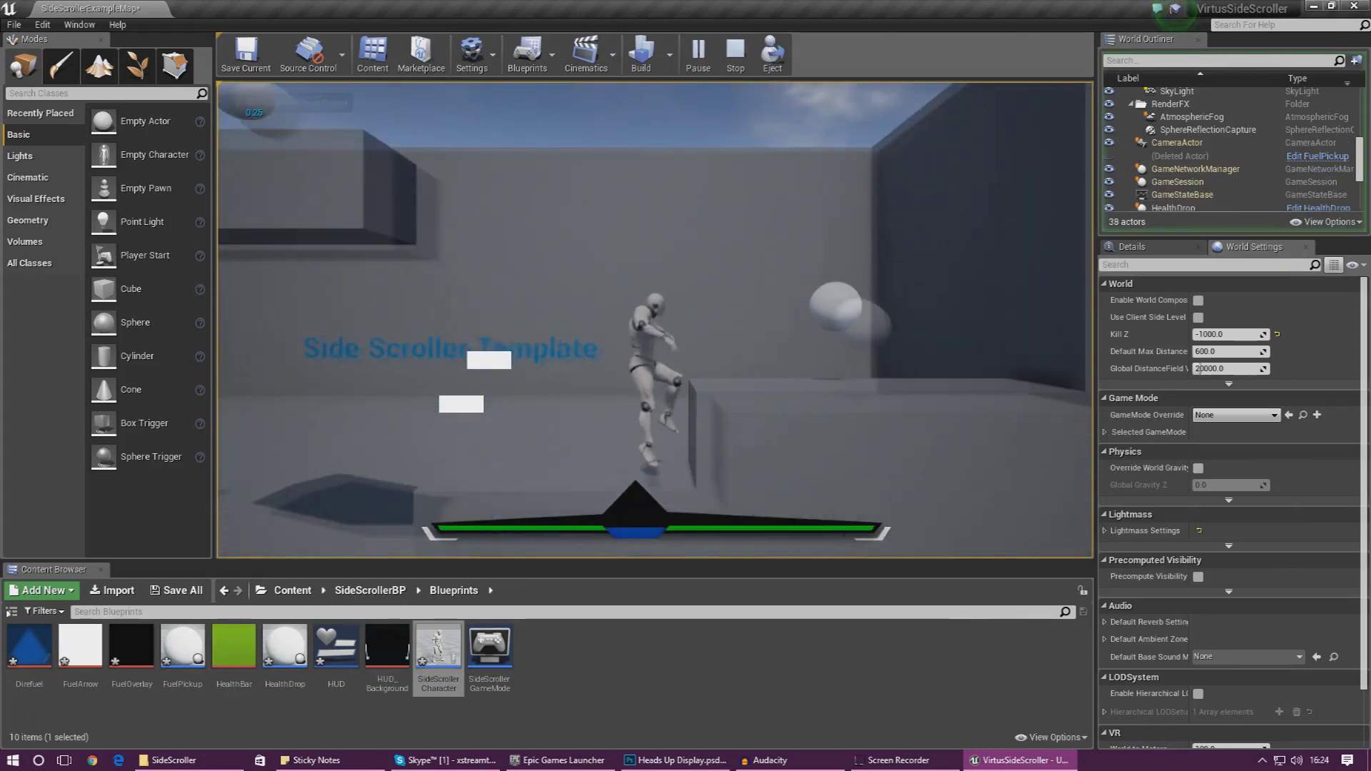
key(space)
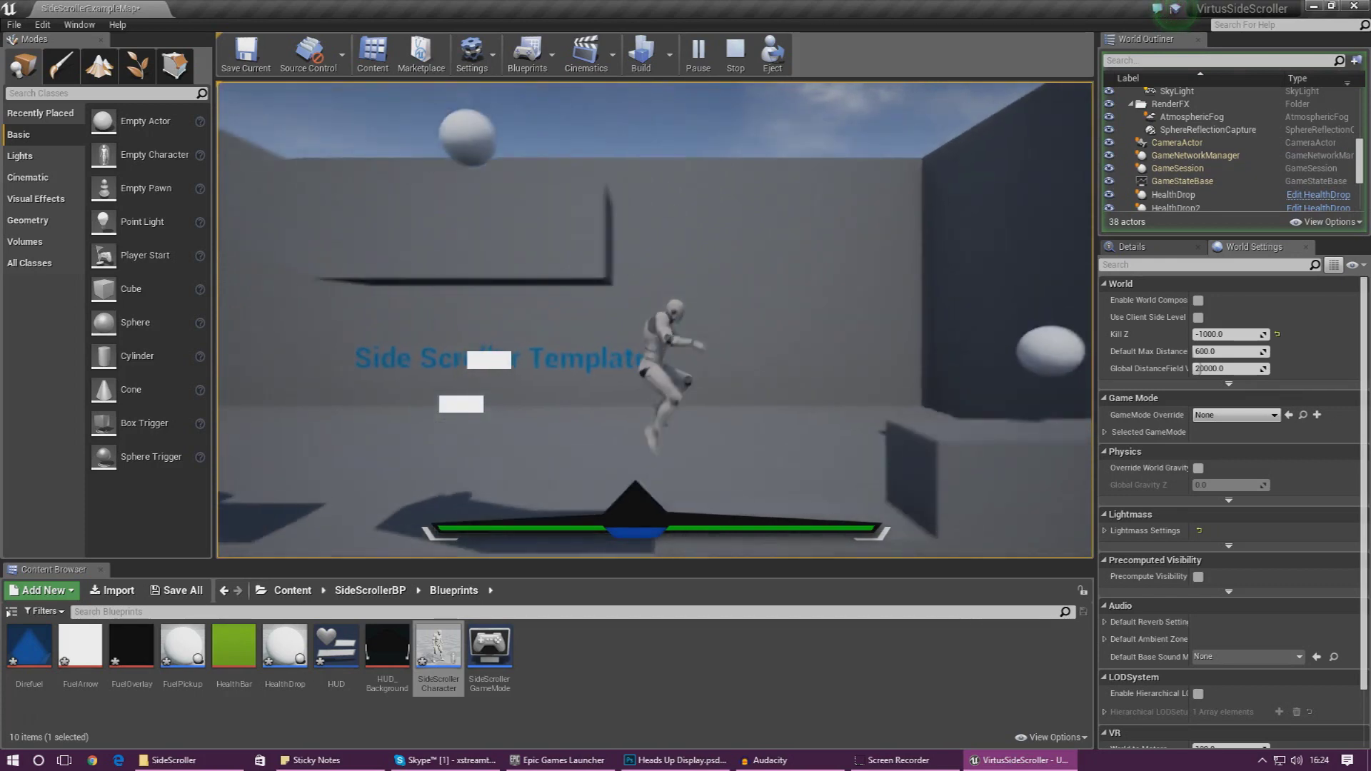
key(space)
key(a)
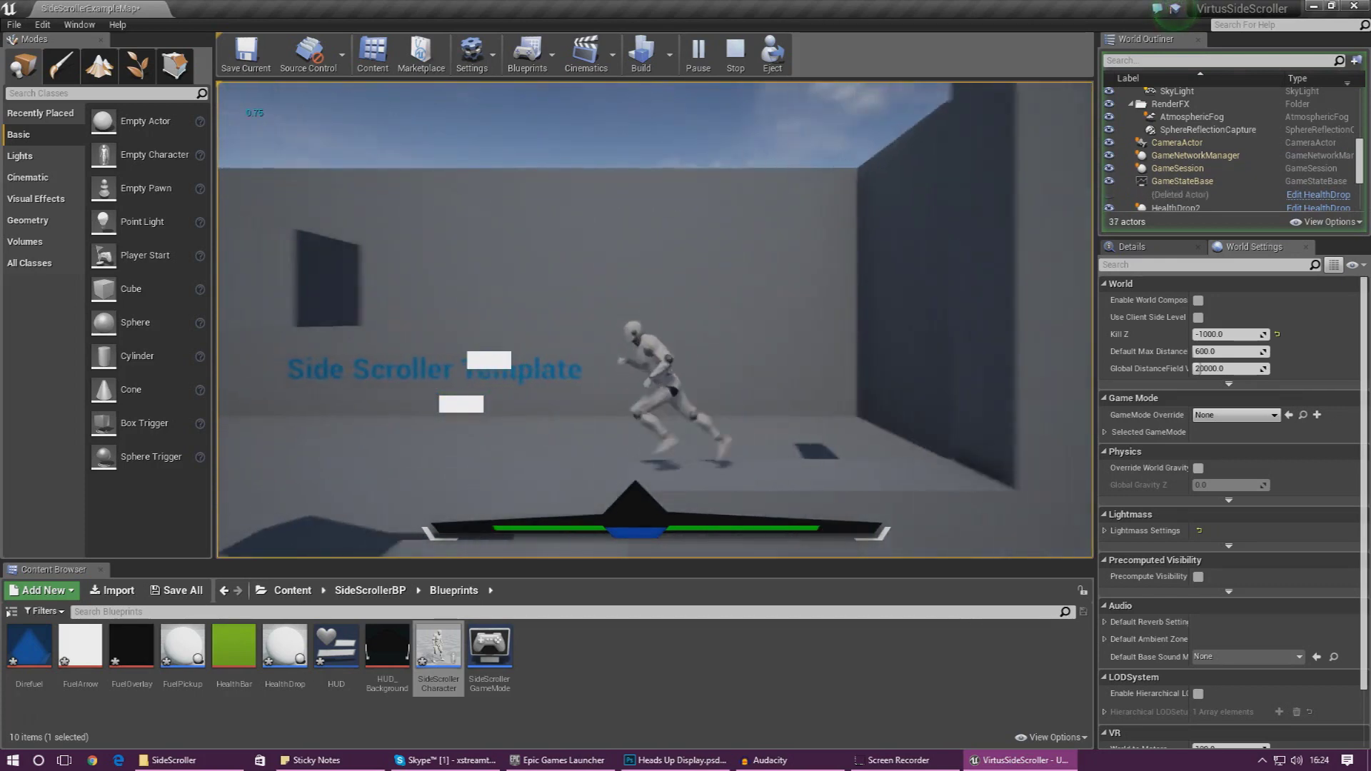
key(space)
key(space)
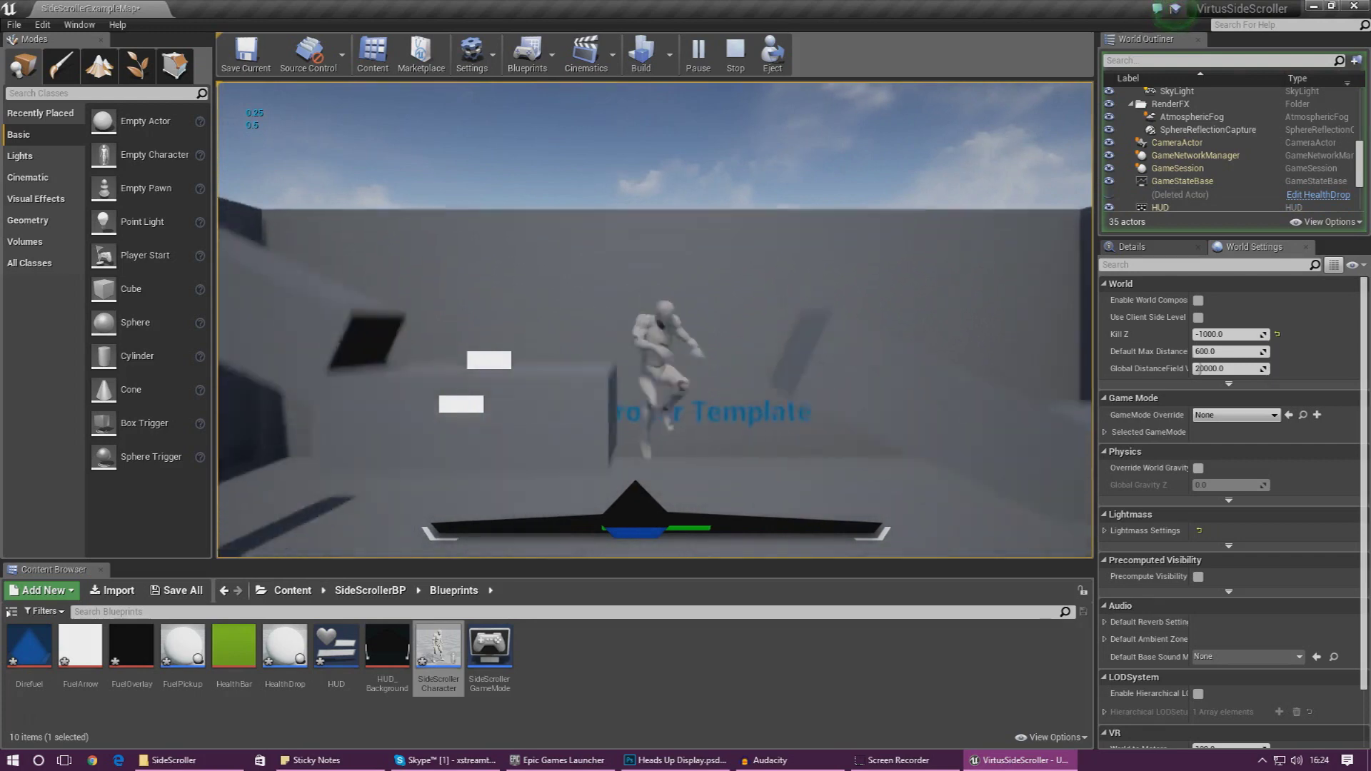
key(d)
key(a)
key(d)
key(space)
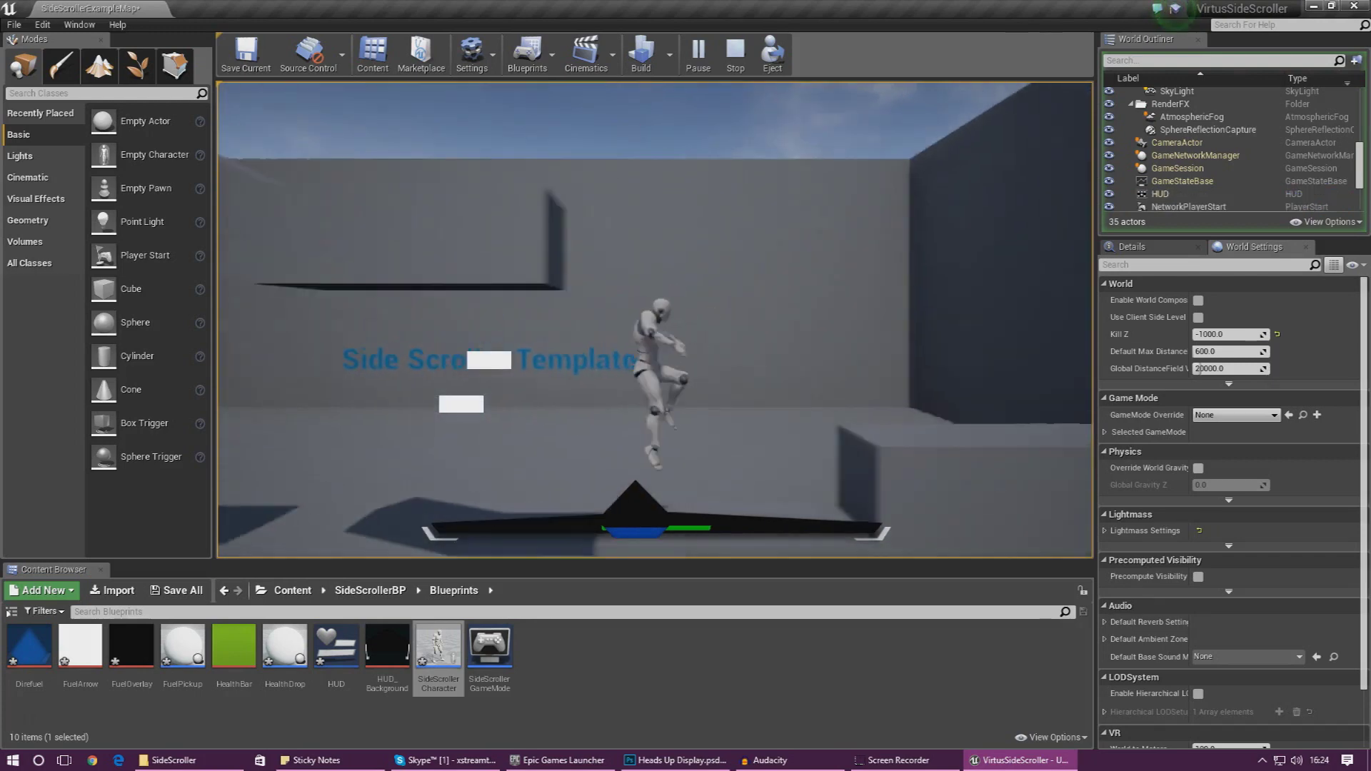
key(space)
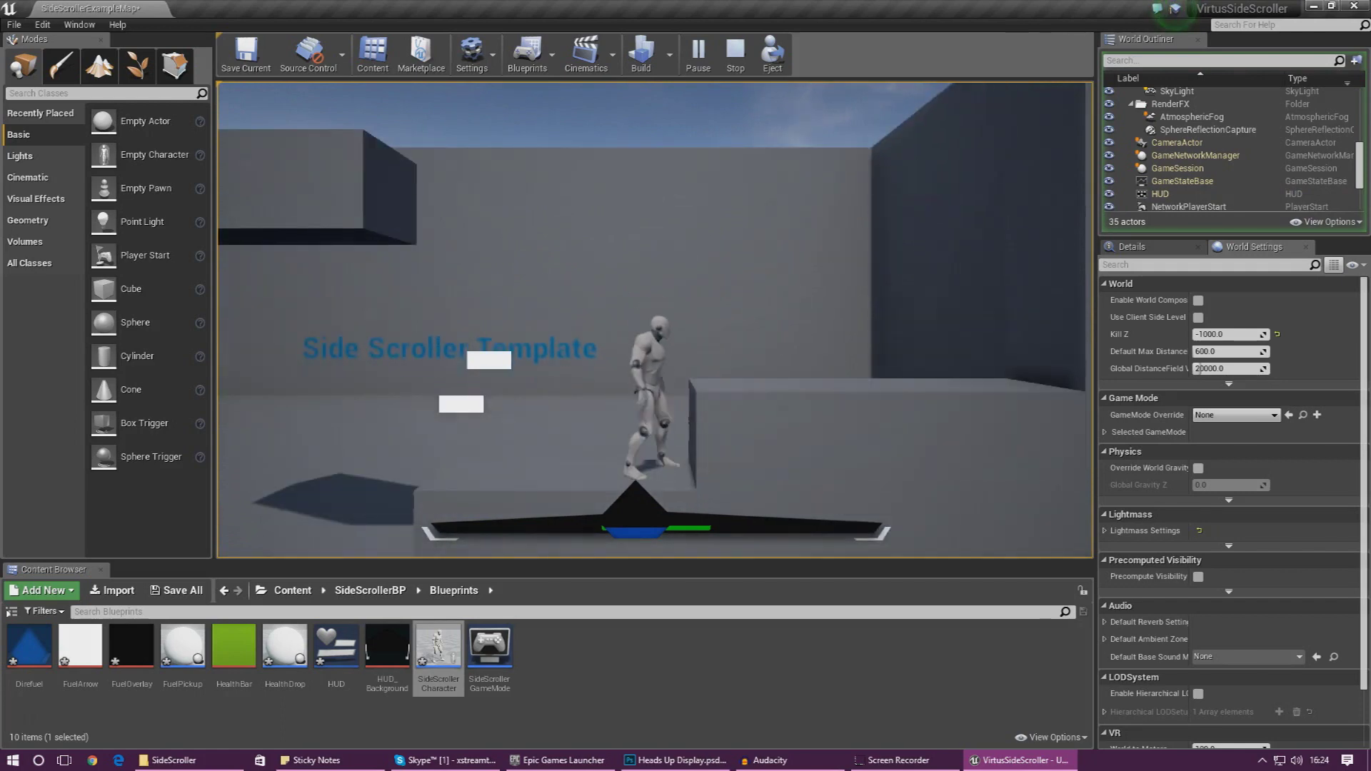
key(space)
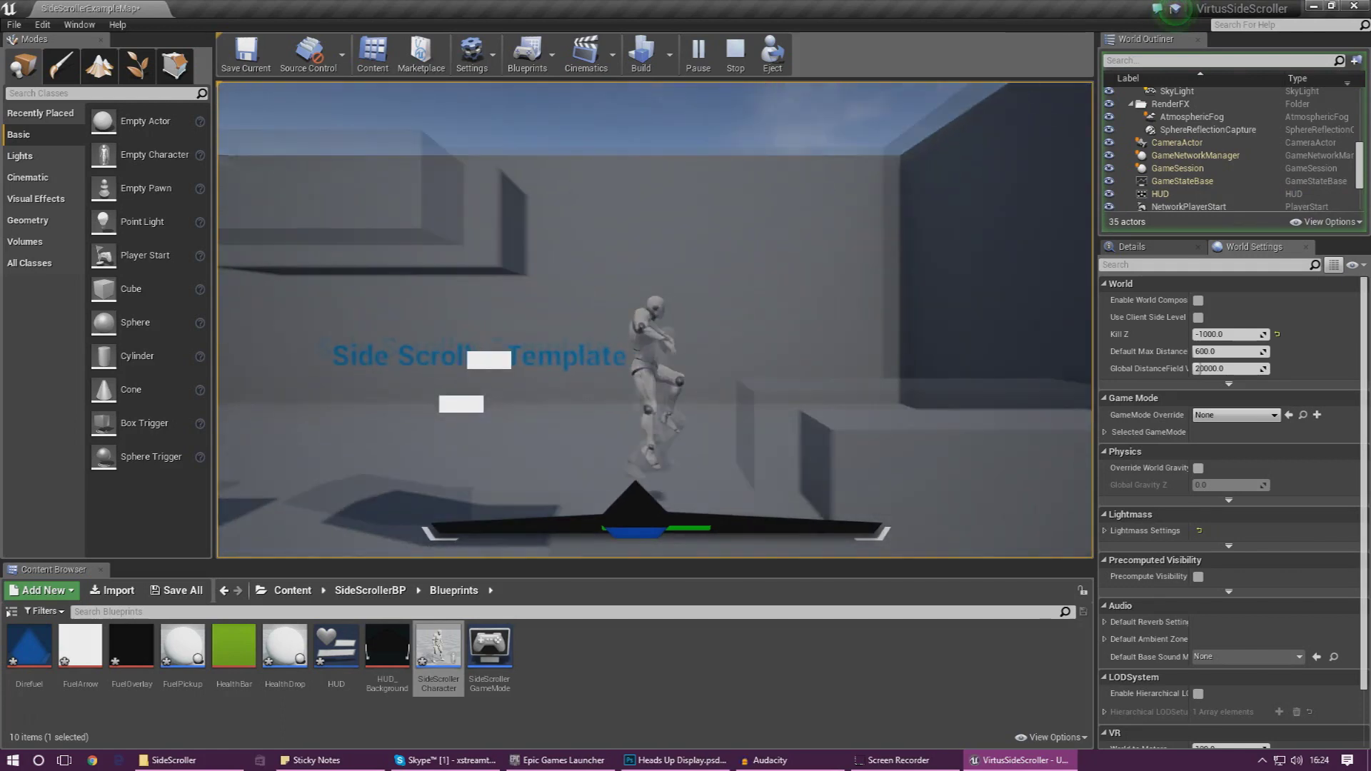
key(Escape)
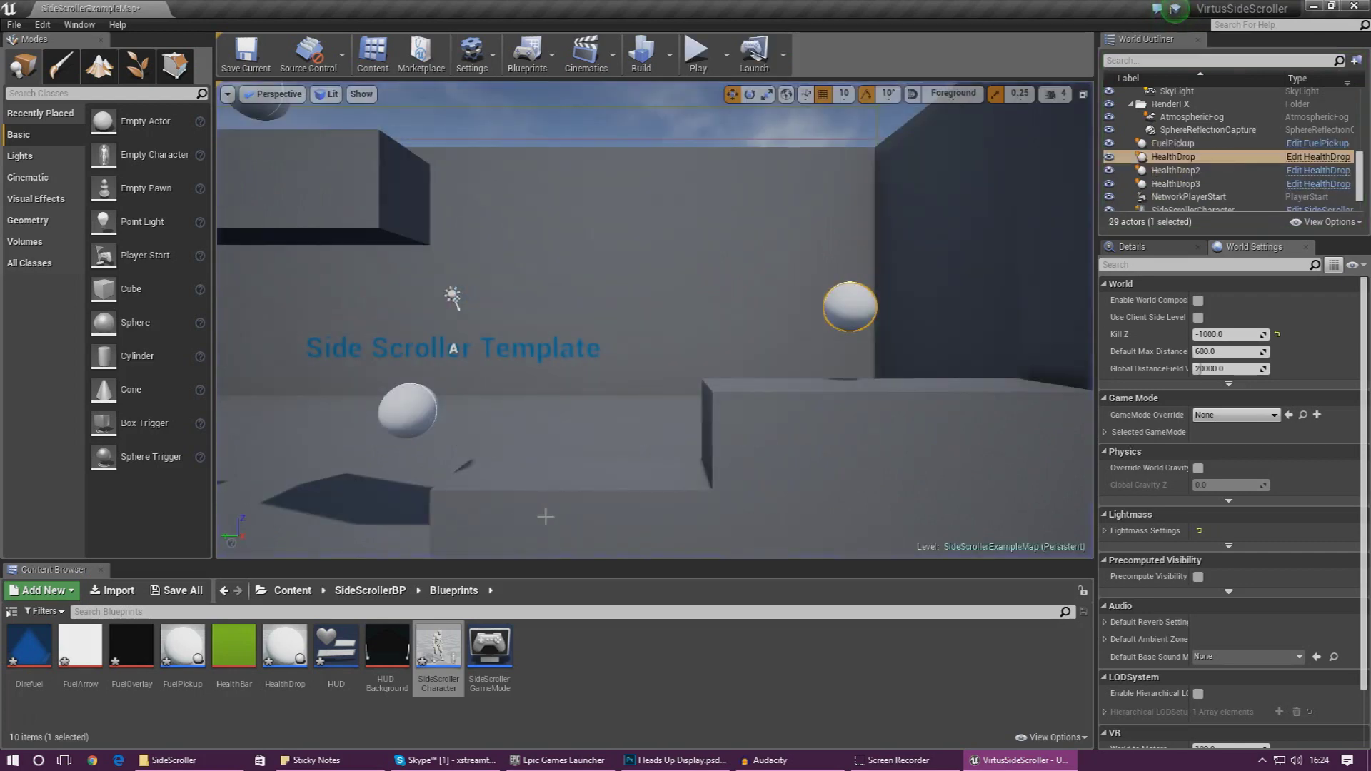
- In the HUD widget, anchor the blue diamond fuel bar bottom-centre and position it on the gauge
double_click(330, 681)
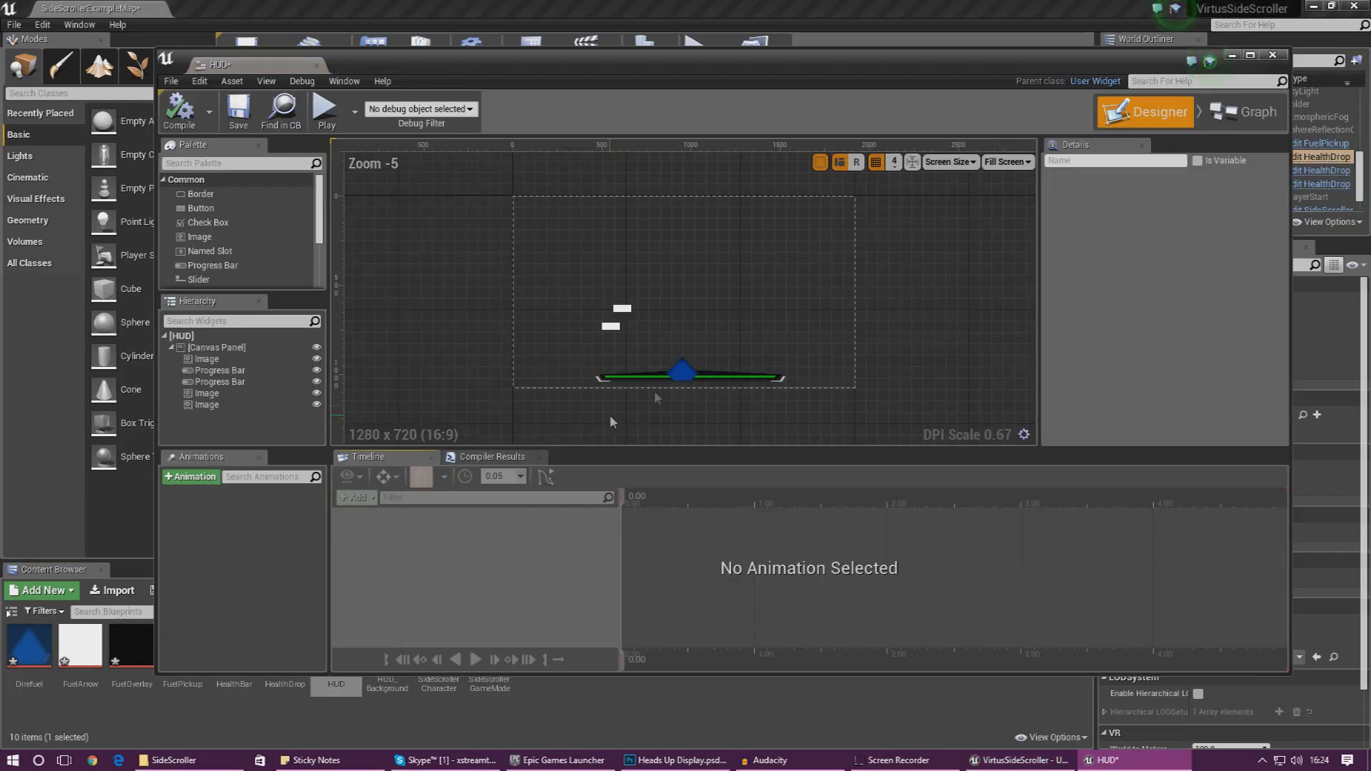
click(678, 370)
drag(688, 361, 702, 362)
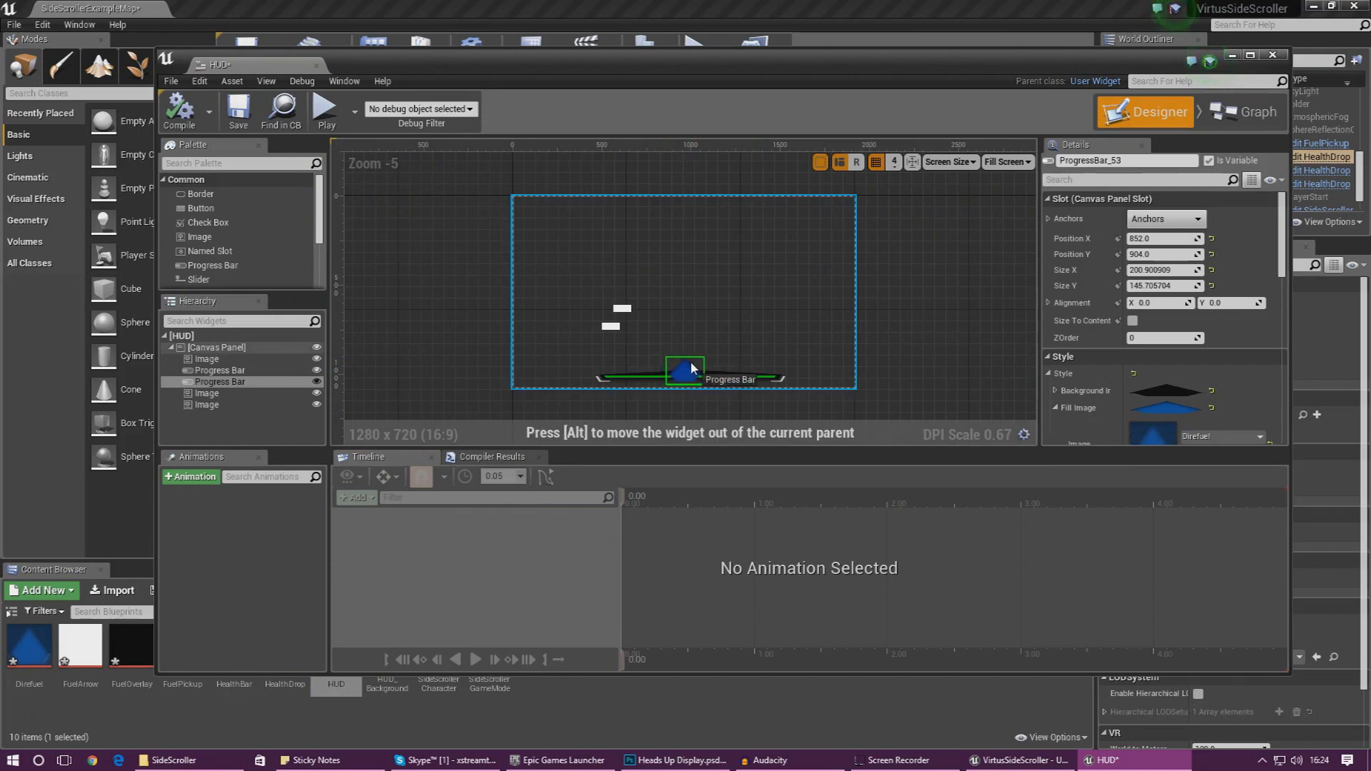
drag(691, 362, 693, 363)
click(1164, 219)
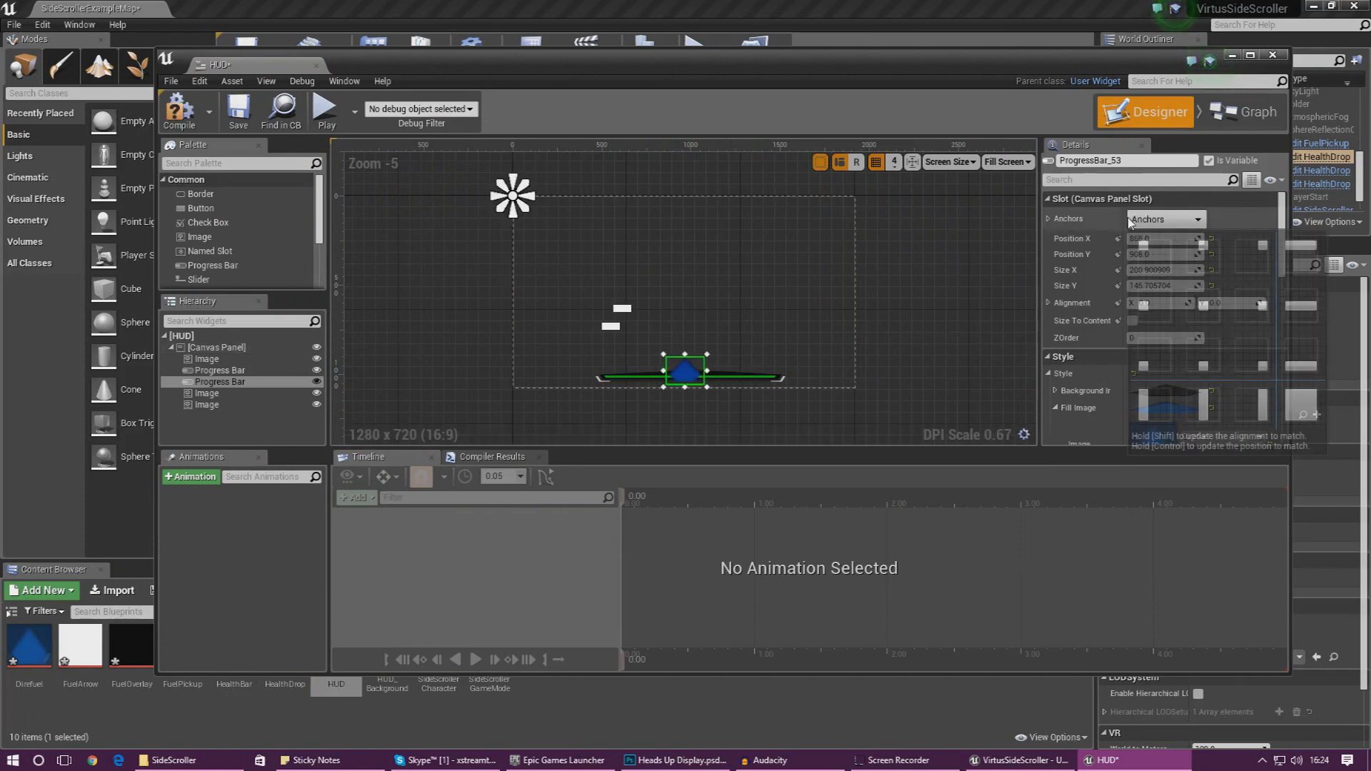
click(1202, 353)
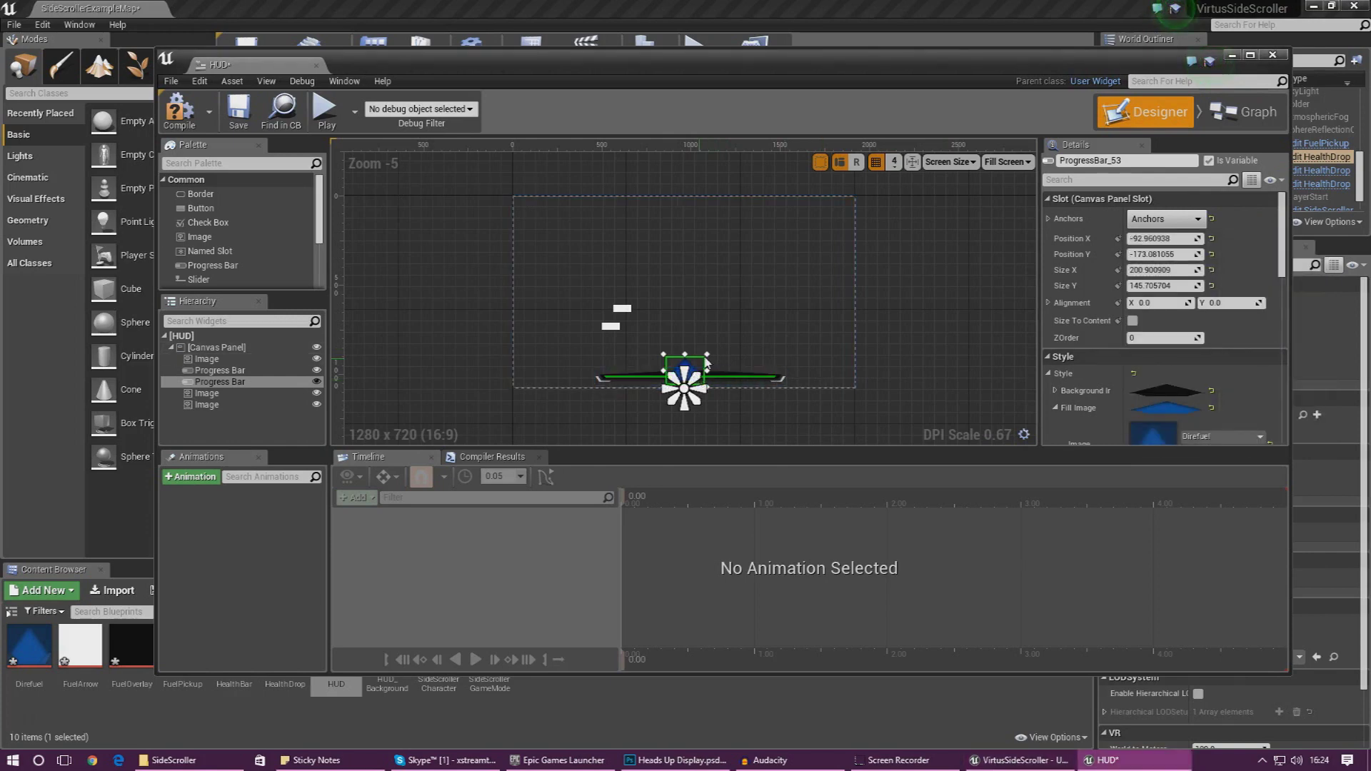
scroll(751, 266, up, 6)
right_drag(642, 408, 673, 325)
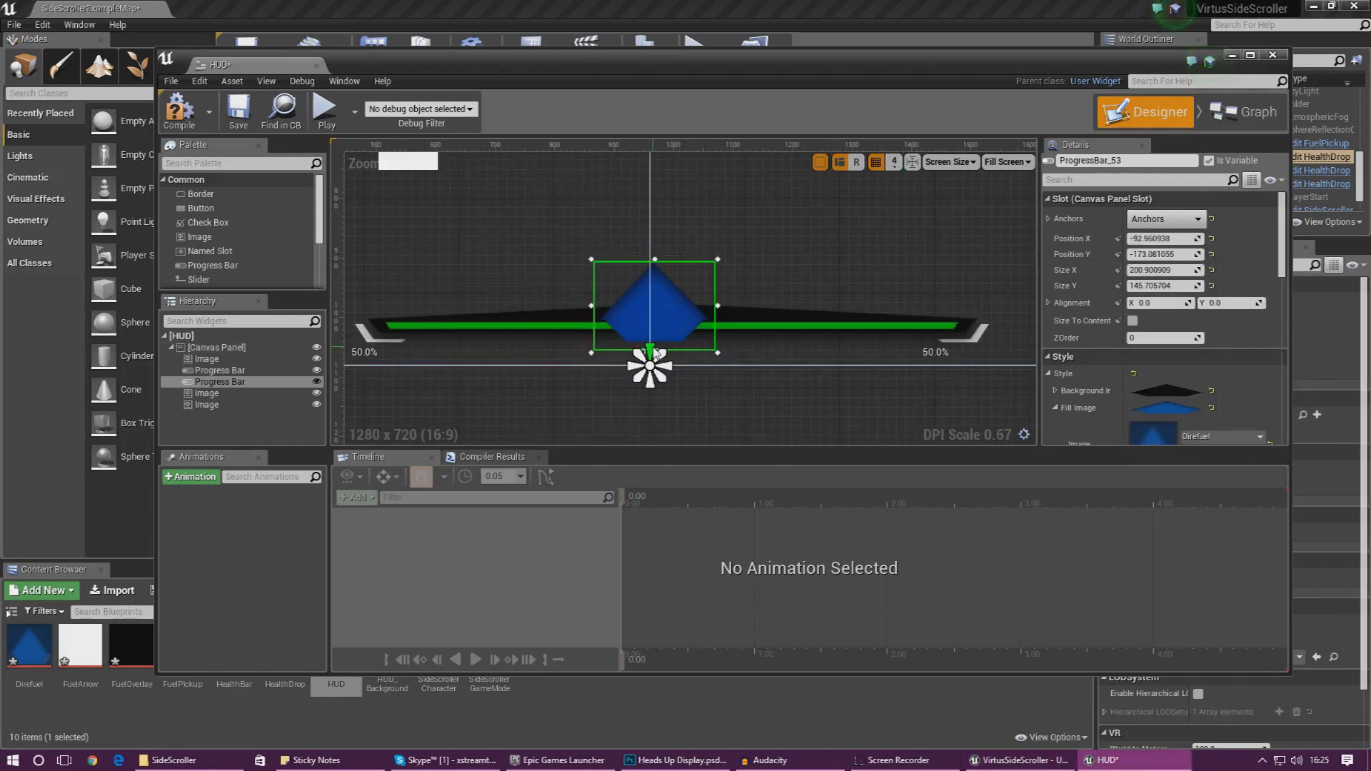
drag(652, 289, 649, 290)
- Anchor the green bar bottom-centre and line it up with the gauge
click(725, 331)
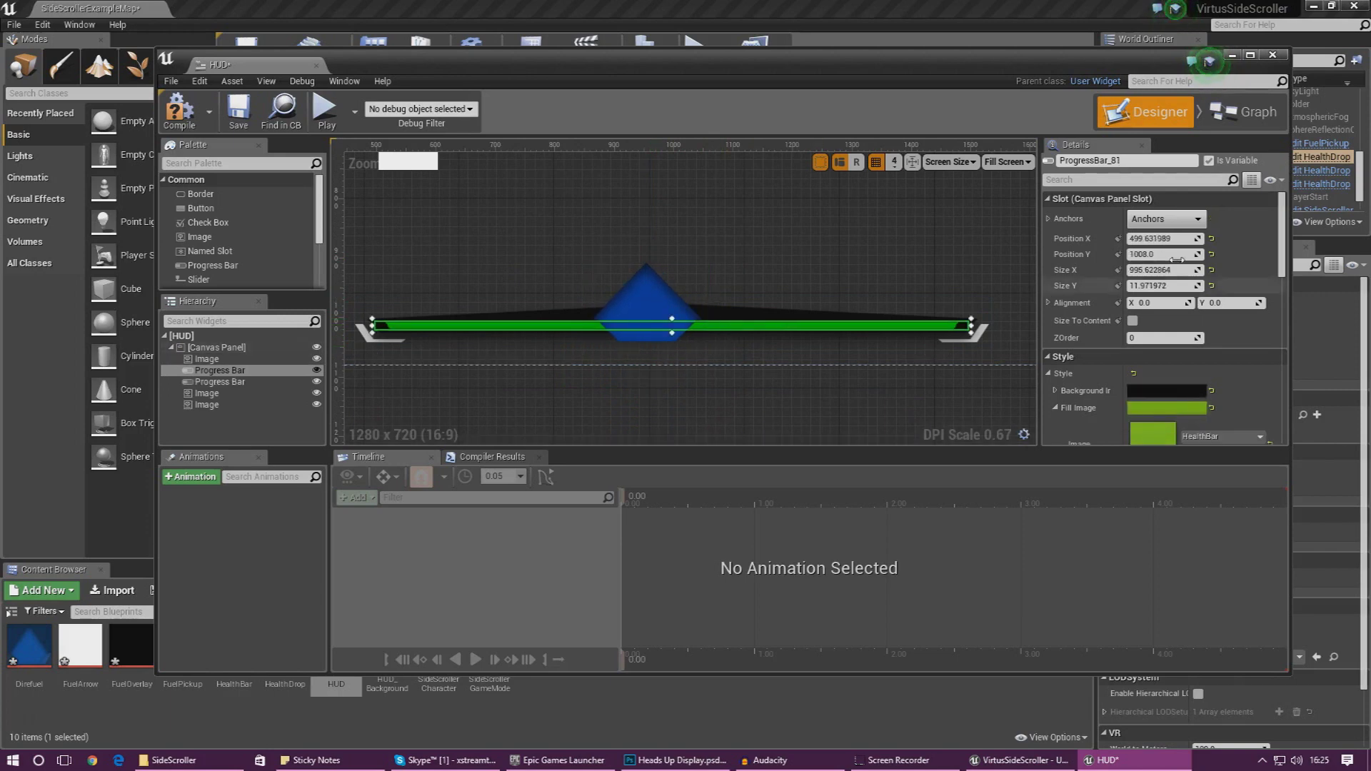
click(1164, 218)
click(1191, 367)
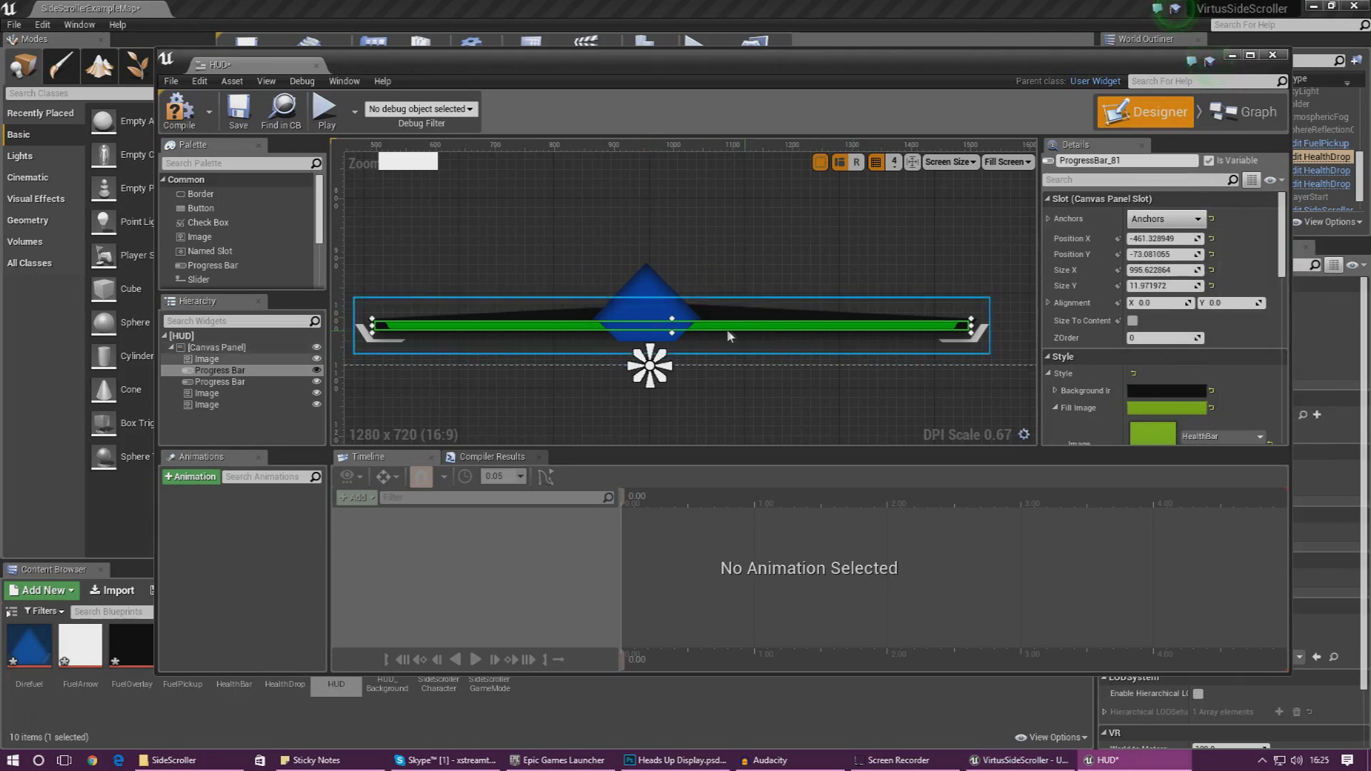
drag(711, 330, 693, 330)
- Nudge the gauge background image into place at 440, 964 around the green bar
drag(965, 325, 964, 301)
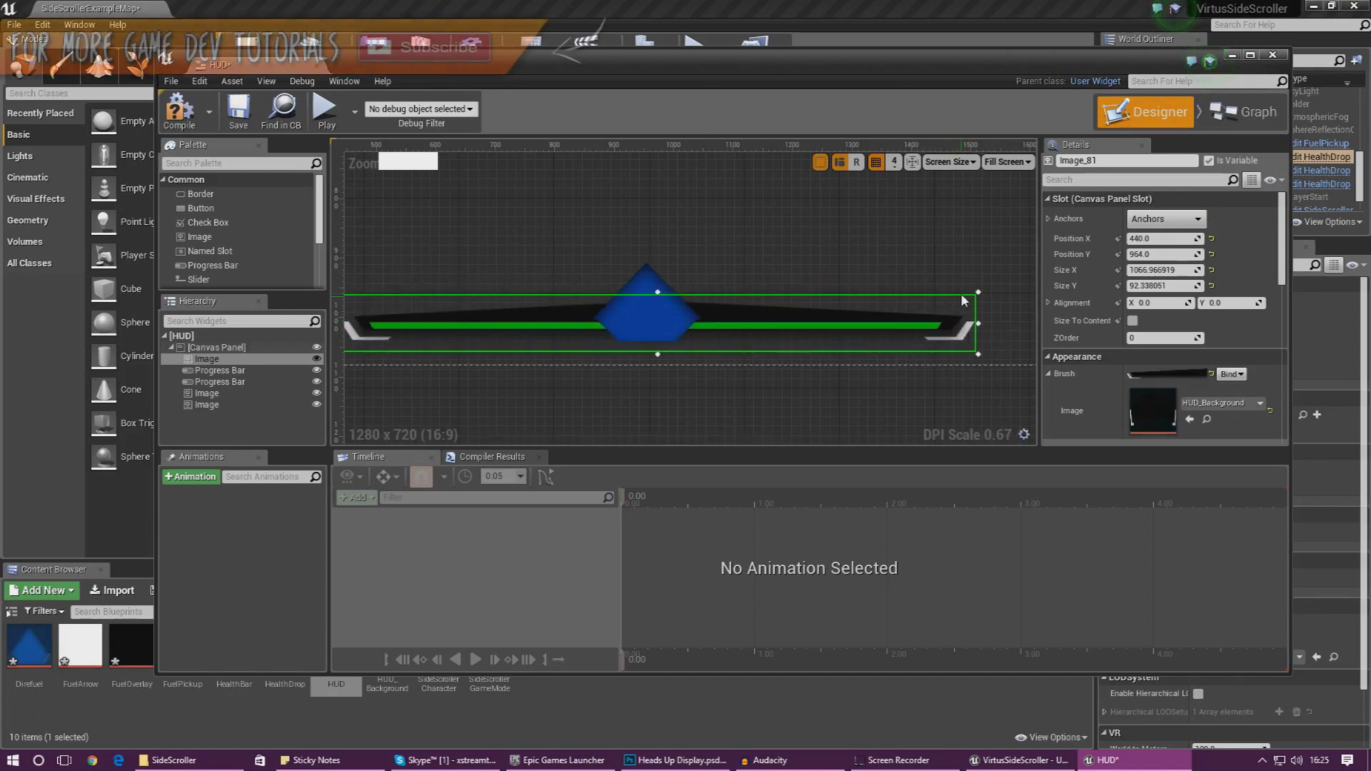
click(964, 292)
click(957, 319)
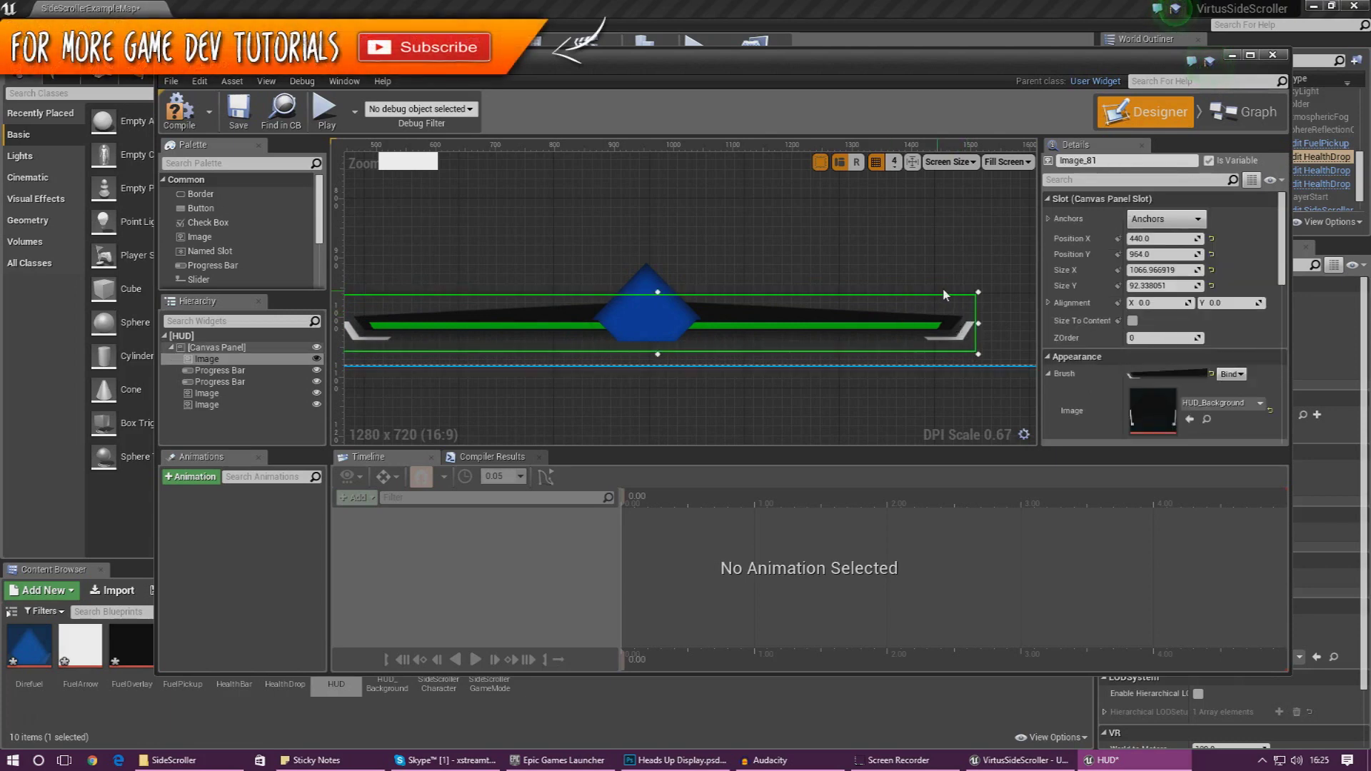
key(Down)
key(Down)
key(Up)
key(Up)
key(Down)
click(855, 246)
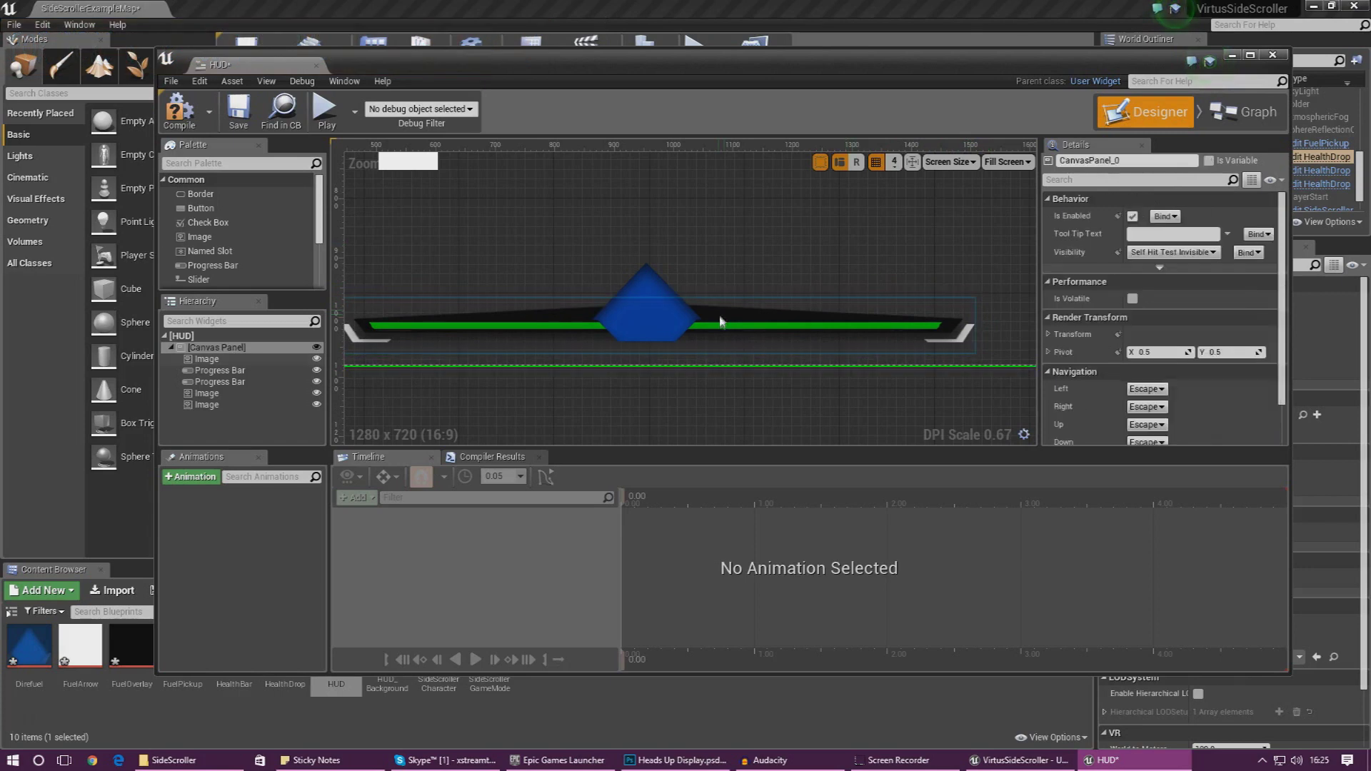
scroll(721, 318, down, 6)
scroll(693, 334, up, 5)
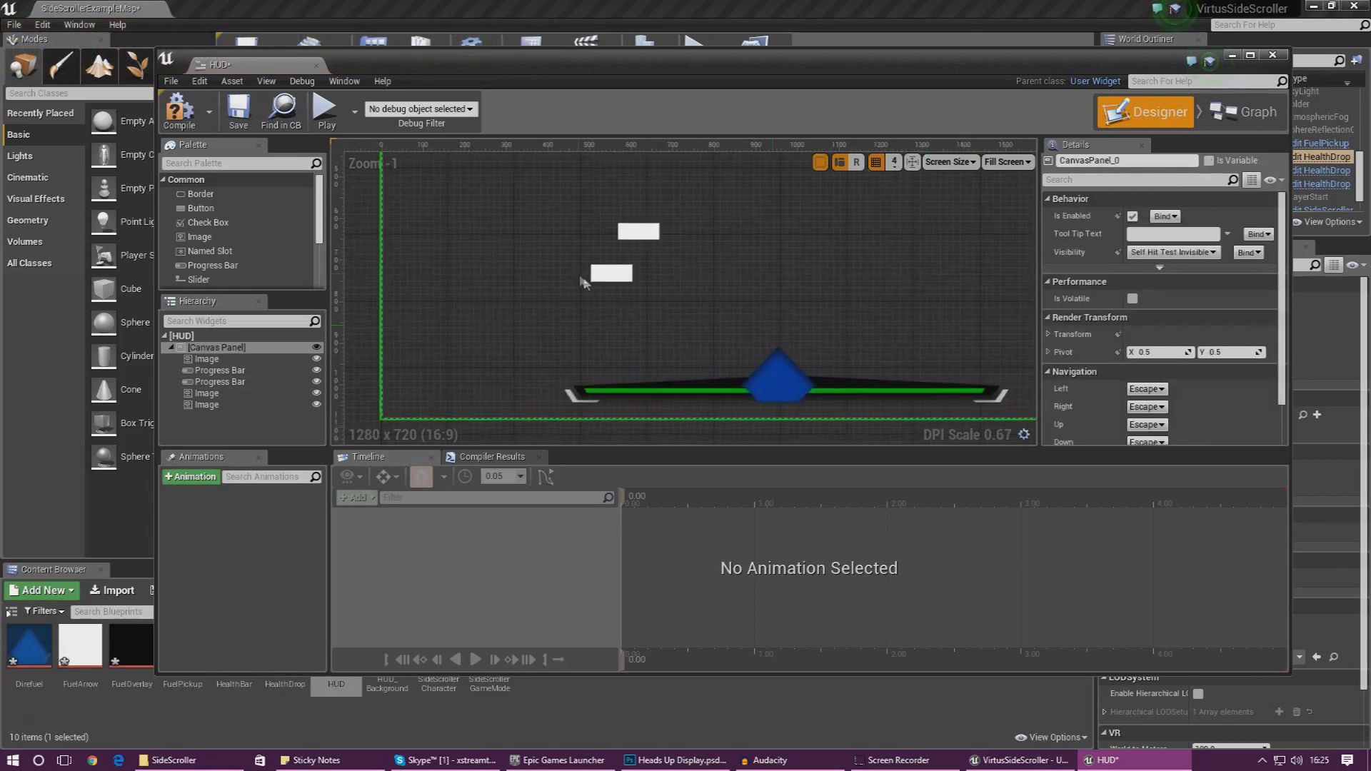
click(601, 274)
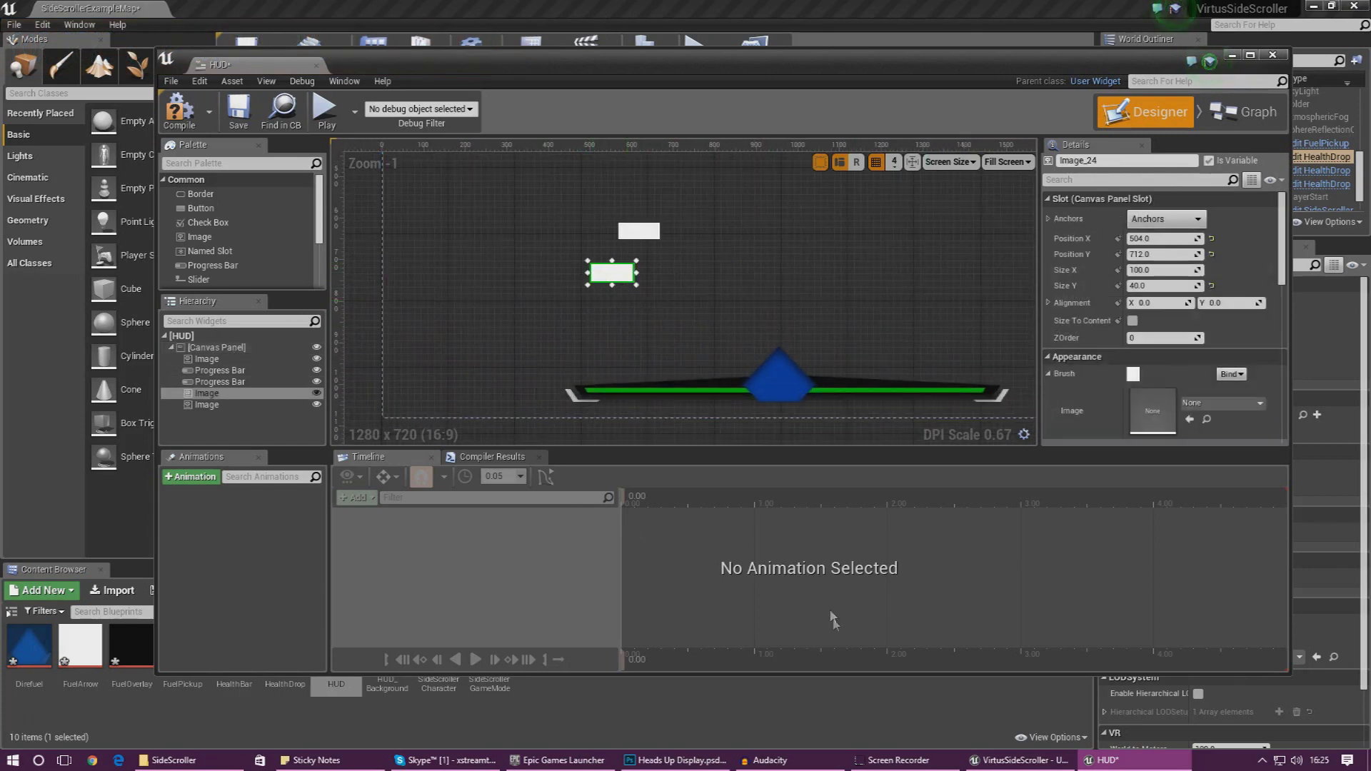
click(697, 761)
drag(627, 714, 593, 649)
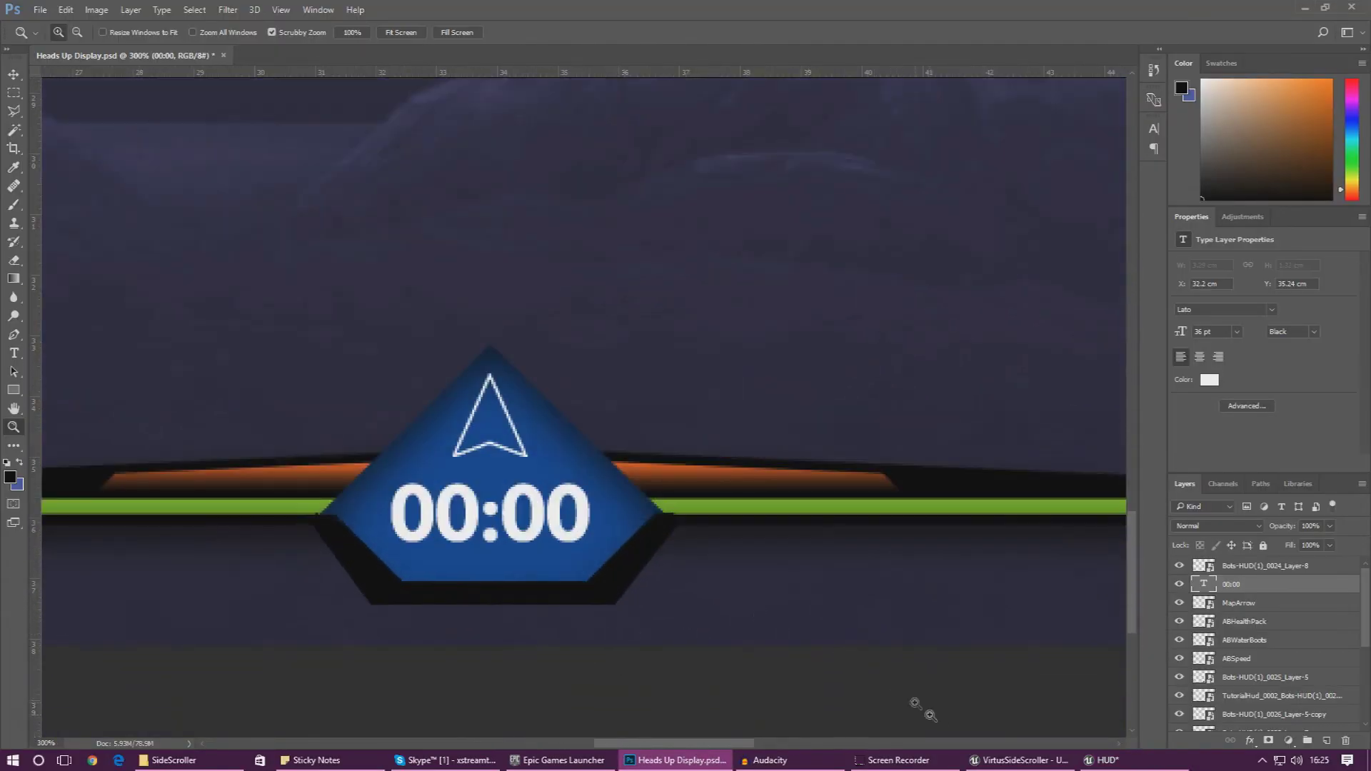
key(alt+Tab)
scroll(821, 405, up, 2)
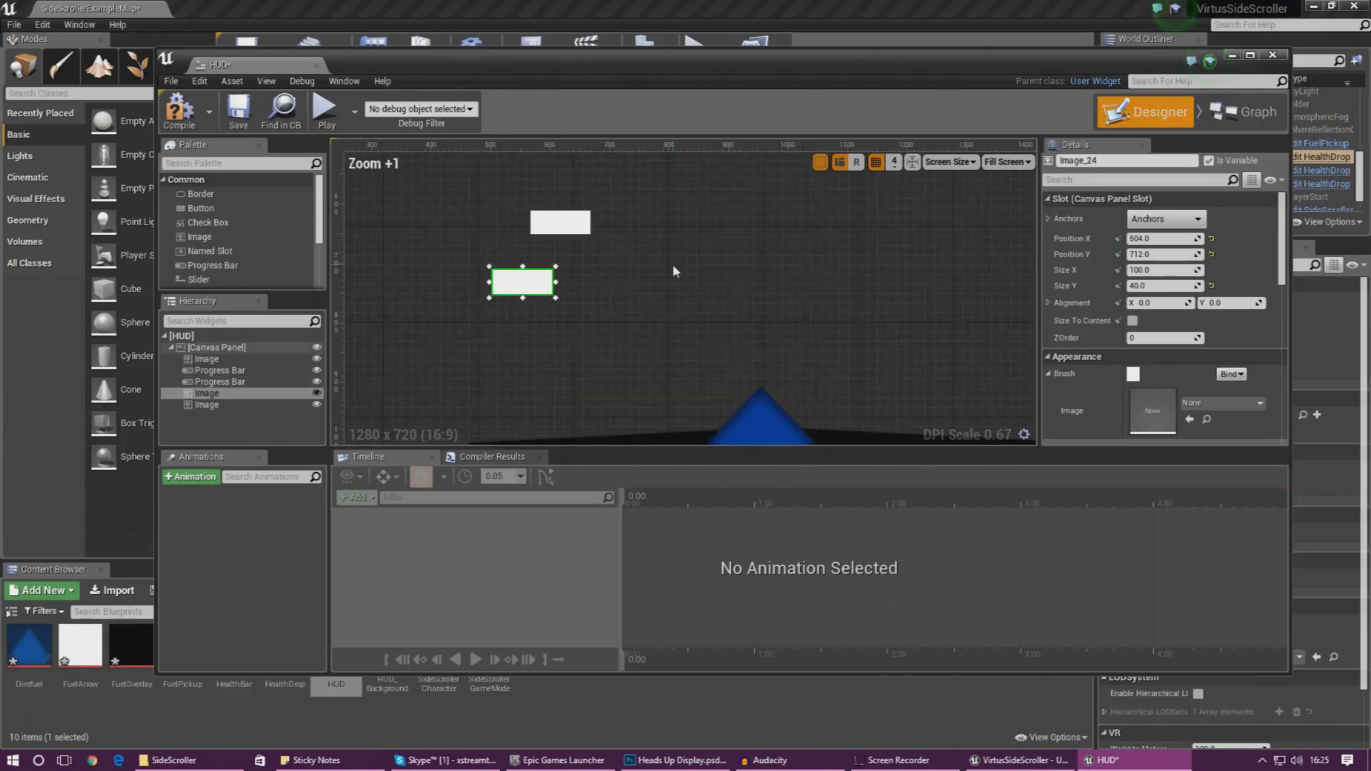
right_drag(673, 269, 560, 166)
click(98, 643)
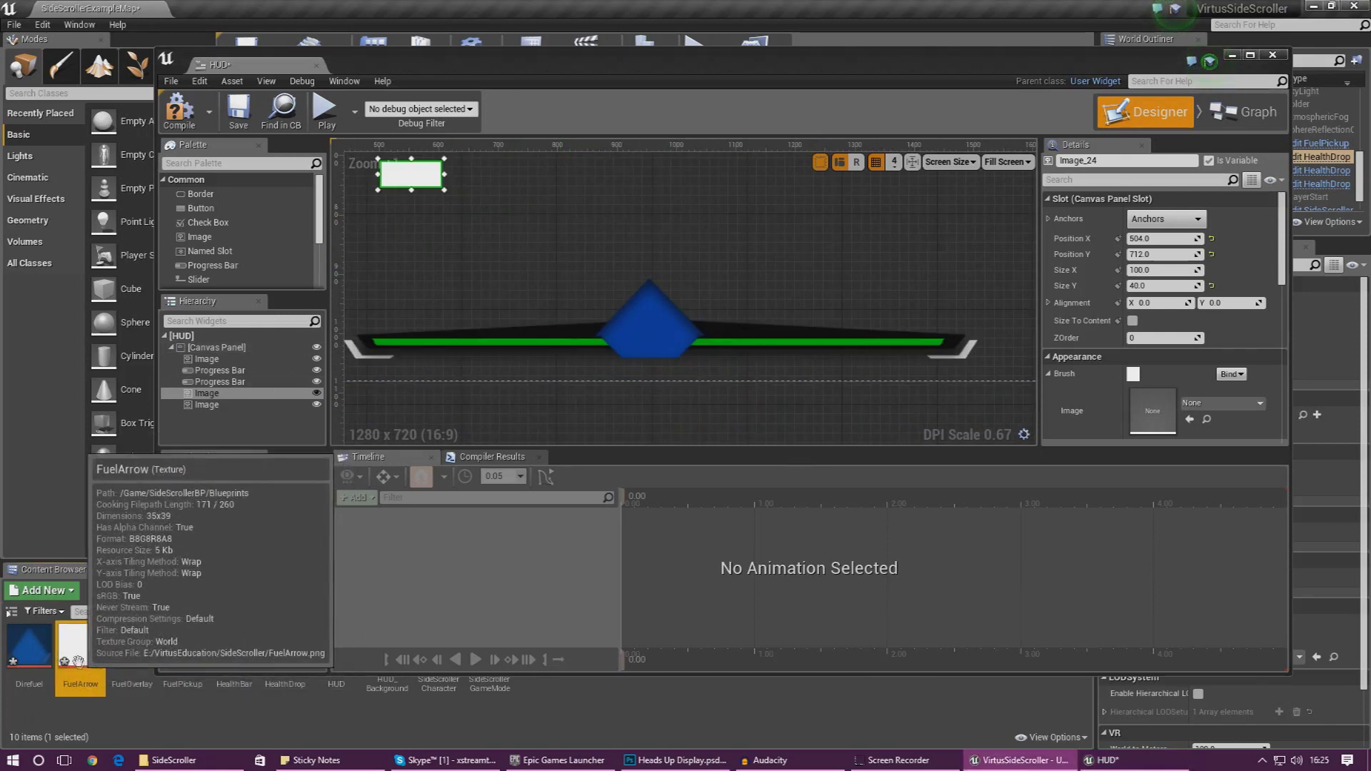
- Give the image the FuelArrow texture and place it at the top of the blue diamond
drag(433, 190, 621, 258)
scroll(1251, 438, down, 1)
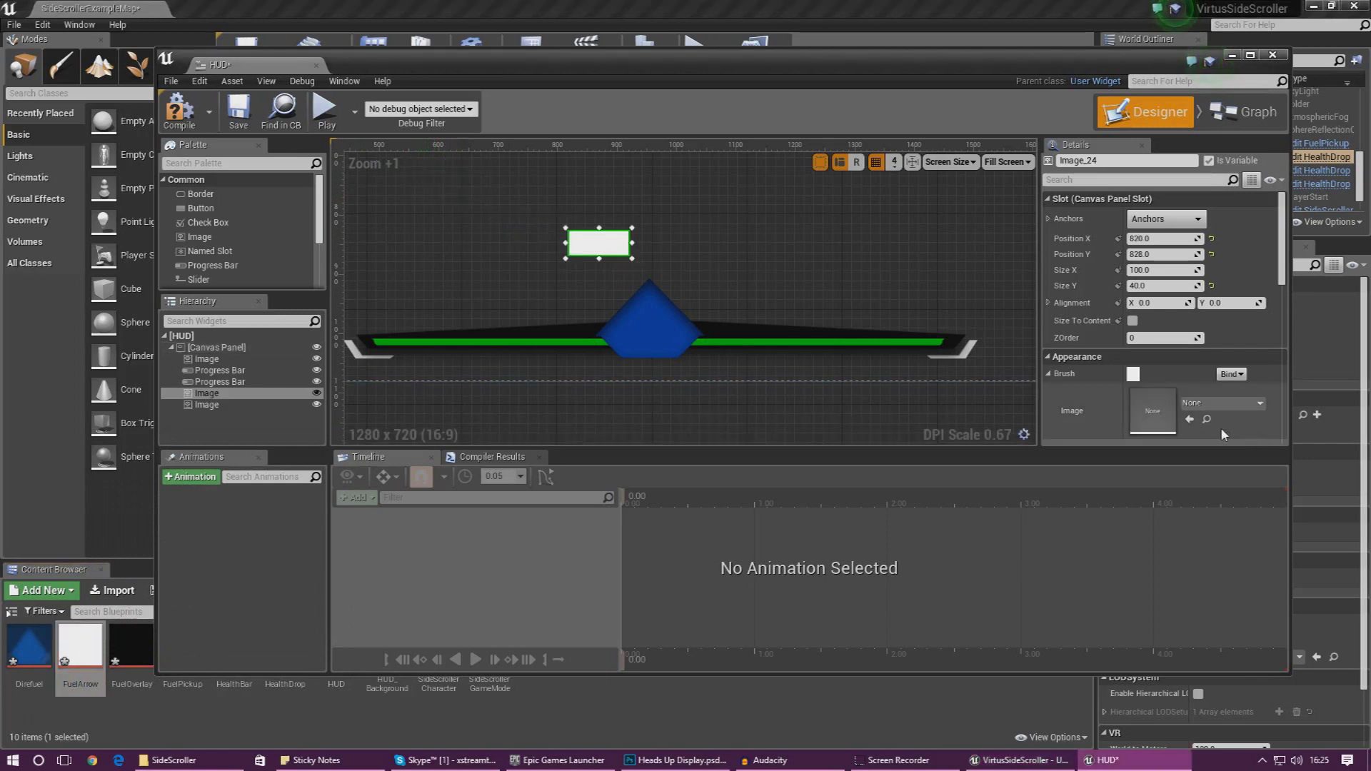
click(1192, 420)
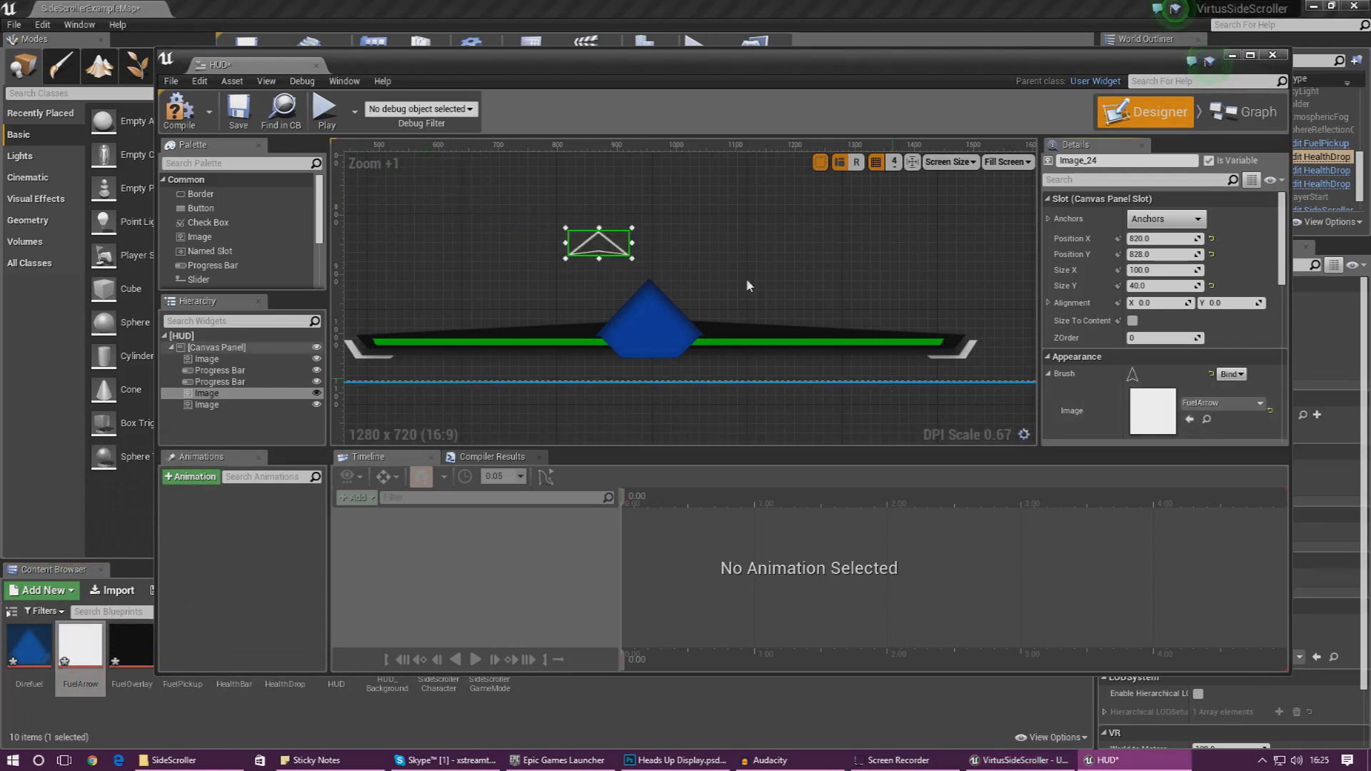
drag(590, 258, 692, 317)
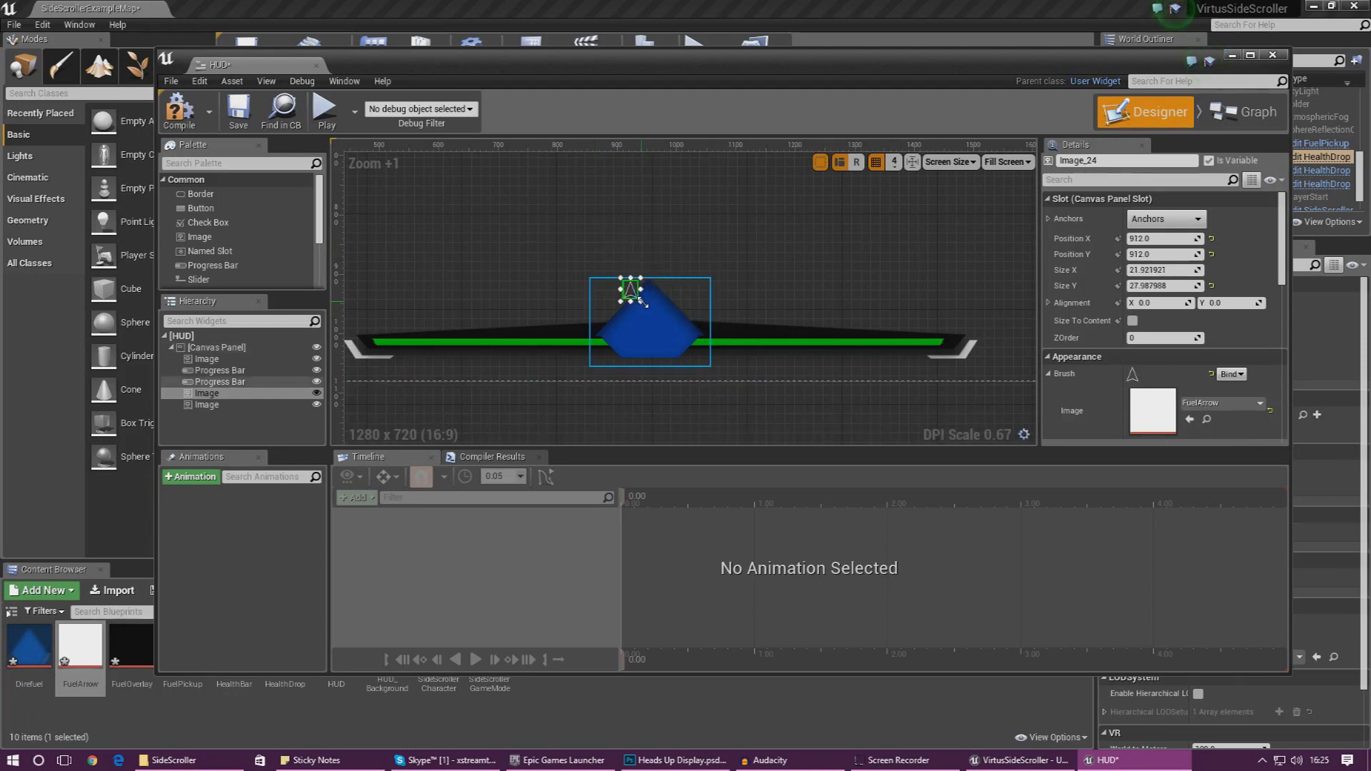
drag(635, 297, 700, 269)
click(692, 298)
- Size the arrow to 35×39 at 936, 920 and anchor it to the bottom centre
click(727, 292)
scroll(693, 317, down, 4)
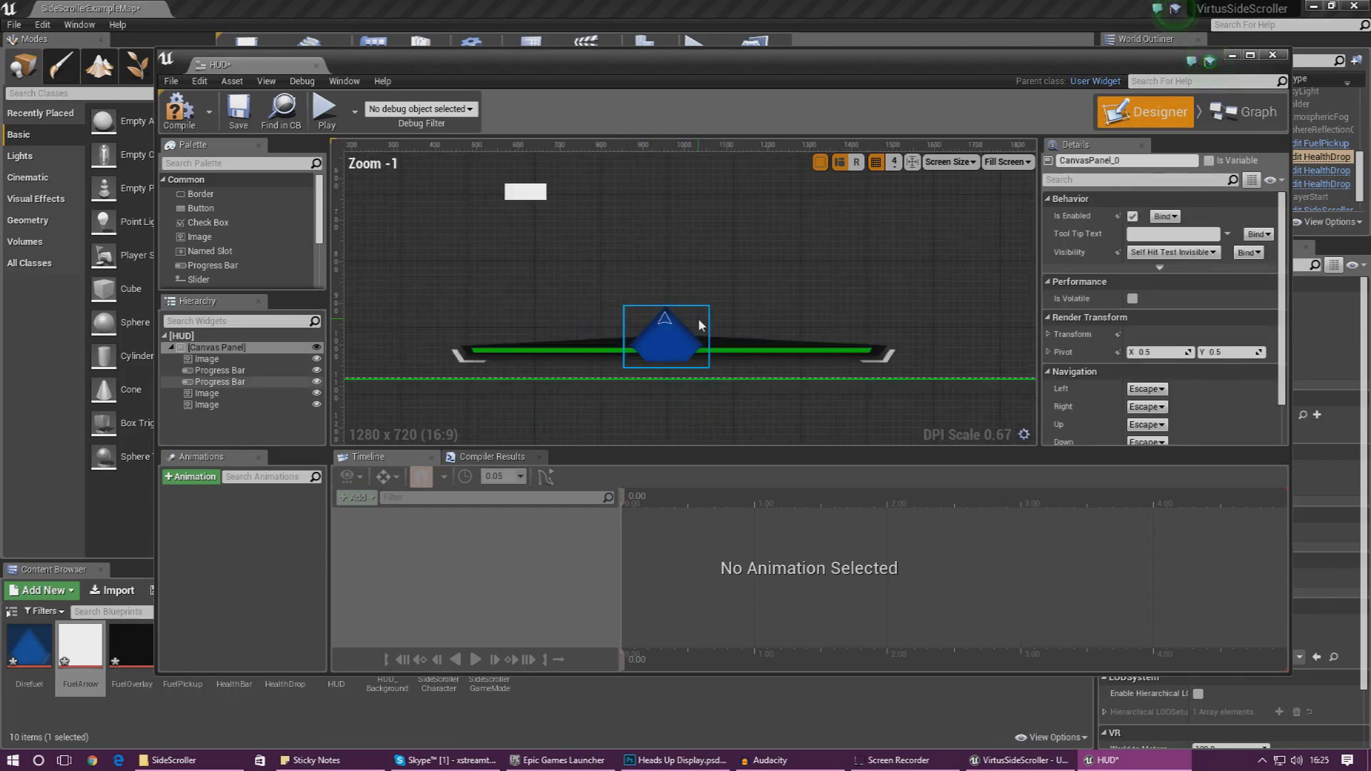
click(672, 320)
scroll(1151, 361, down, 3)
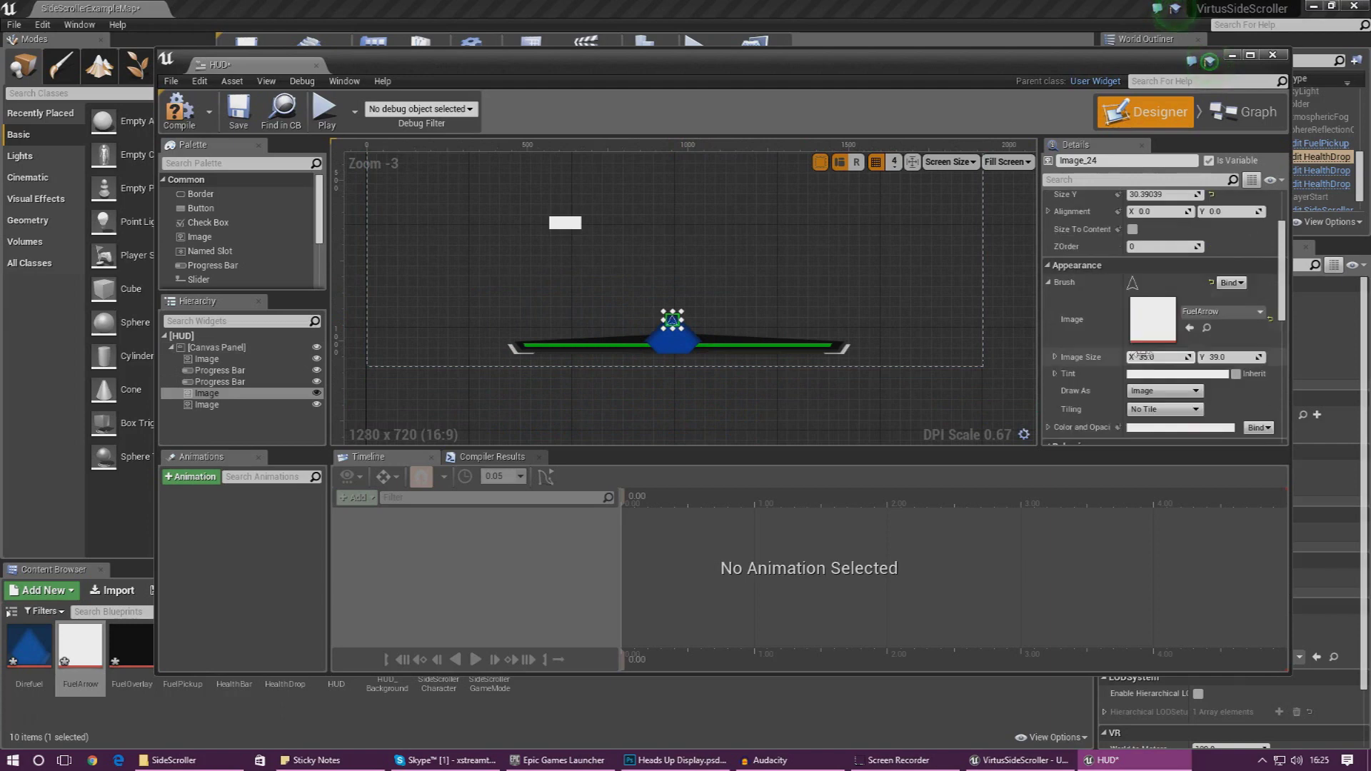
scroll(1153, 357, down, 1)
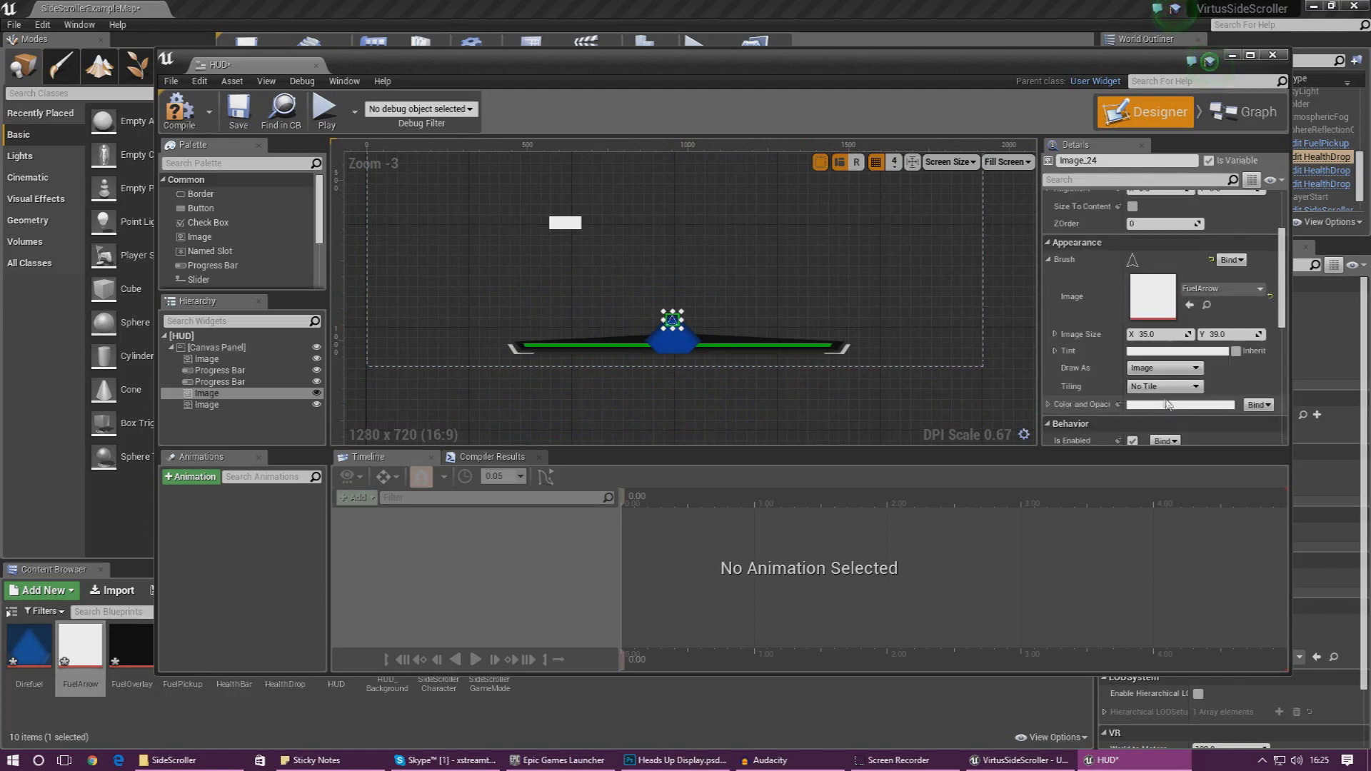
scroll(1215, 371, down, 1)
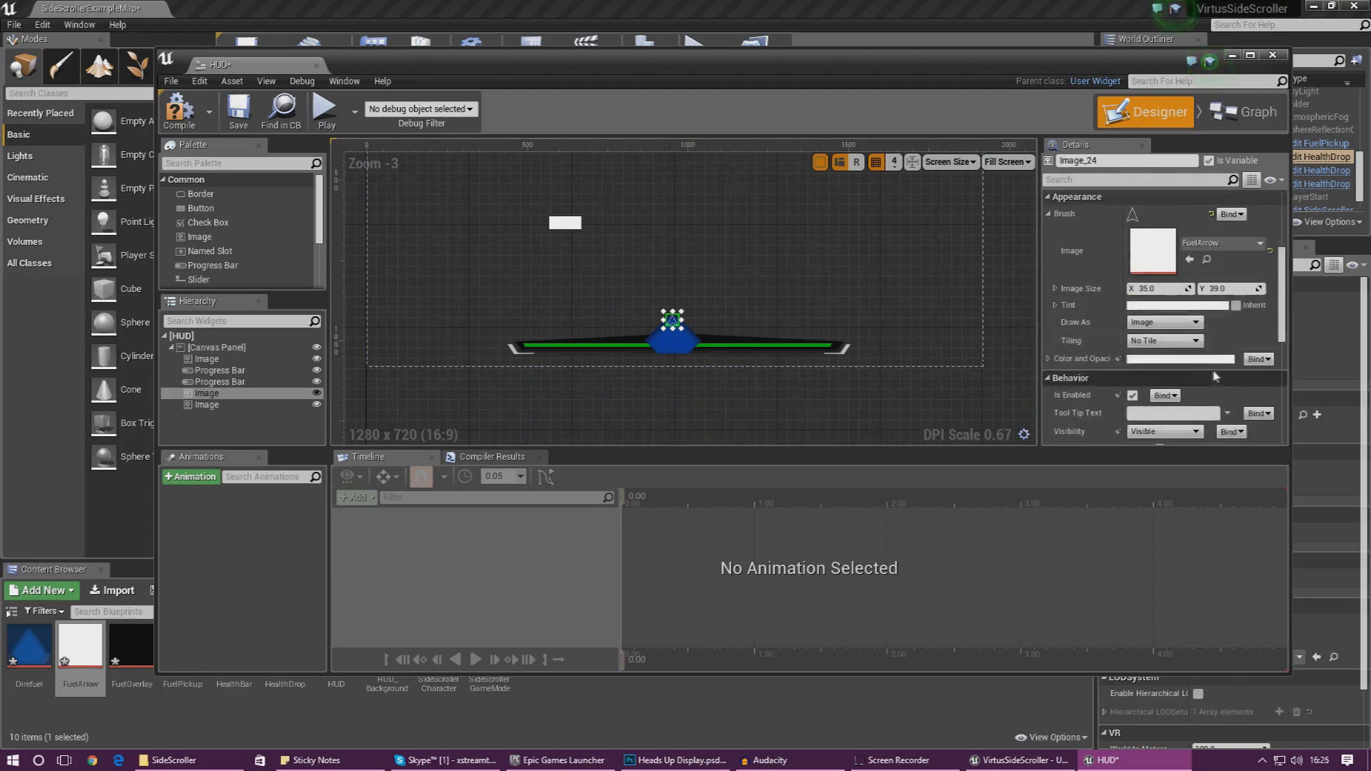
scroll(1223, 381, down, 2)
scroll(1196, 367, up, 4)
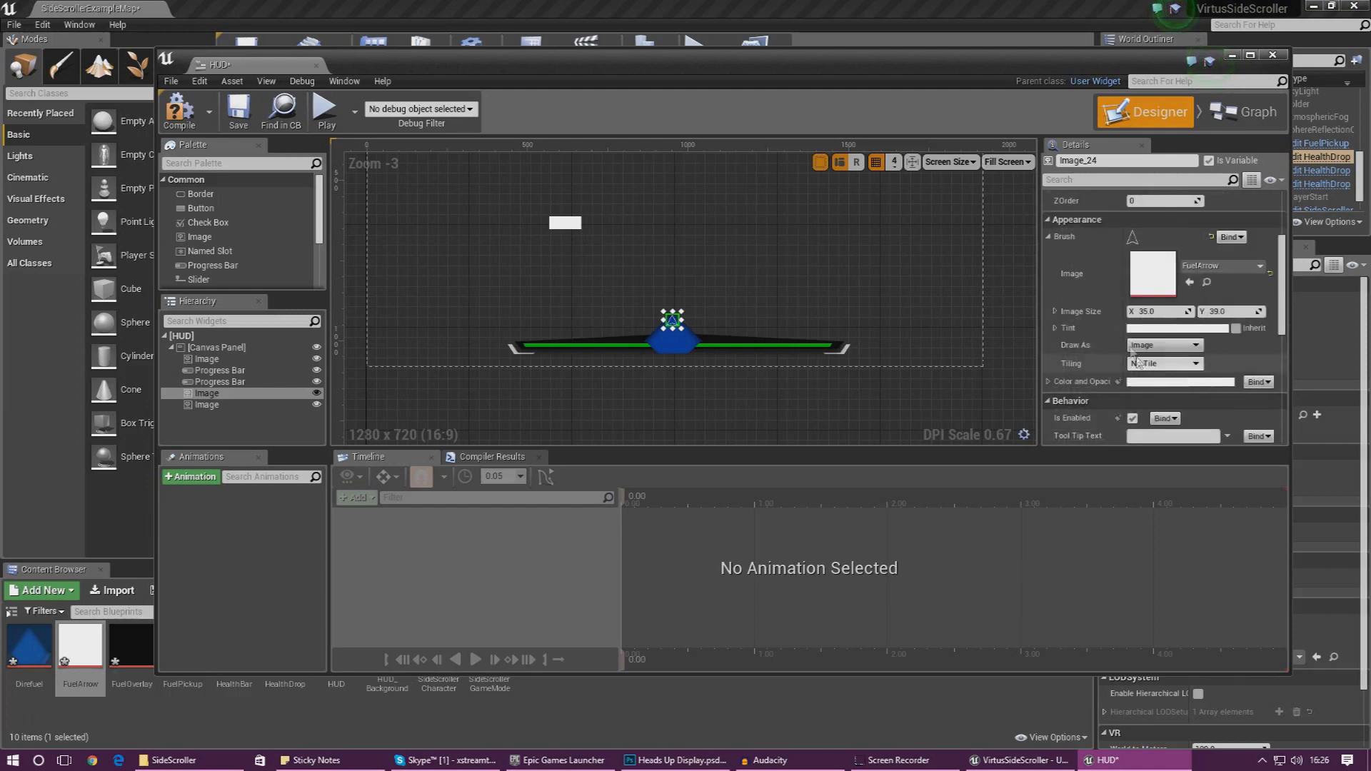
scroll(1018, 324, up, 4)
scroll(916, 368, down, 7)
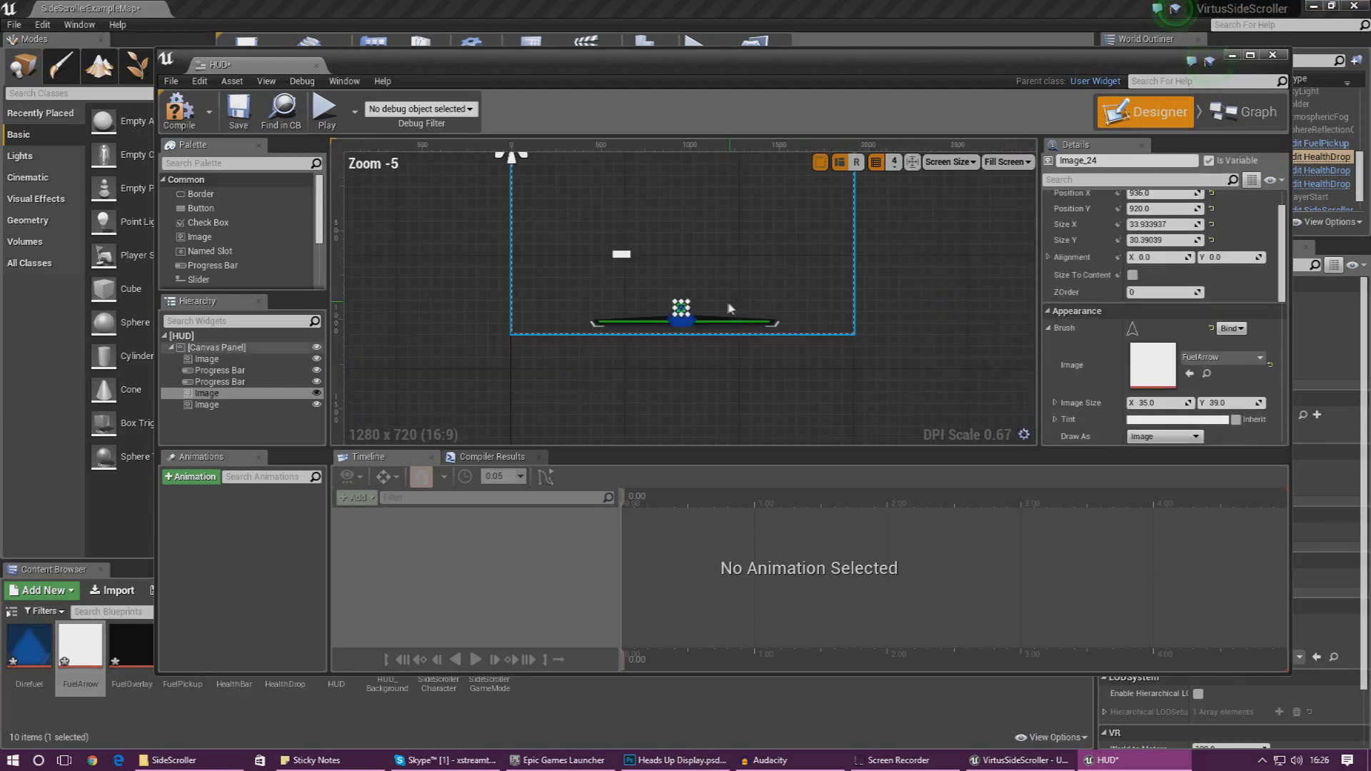
scroll(740, 300, up, 1)
scroll(1146, 283, up, 1)
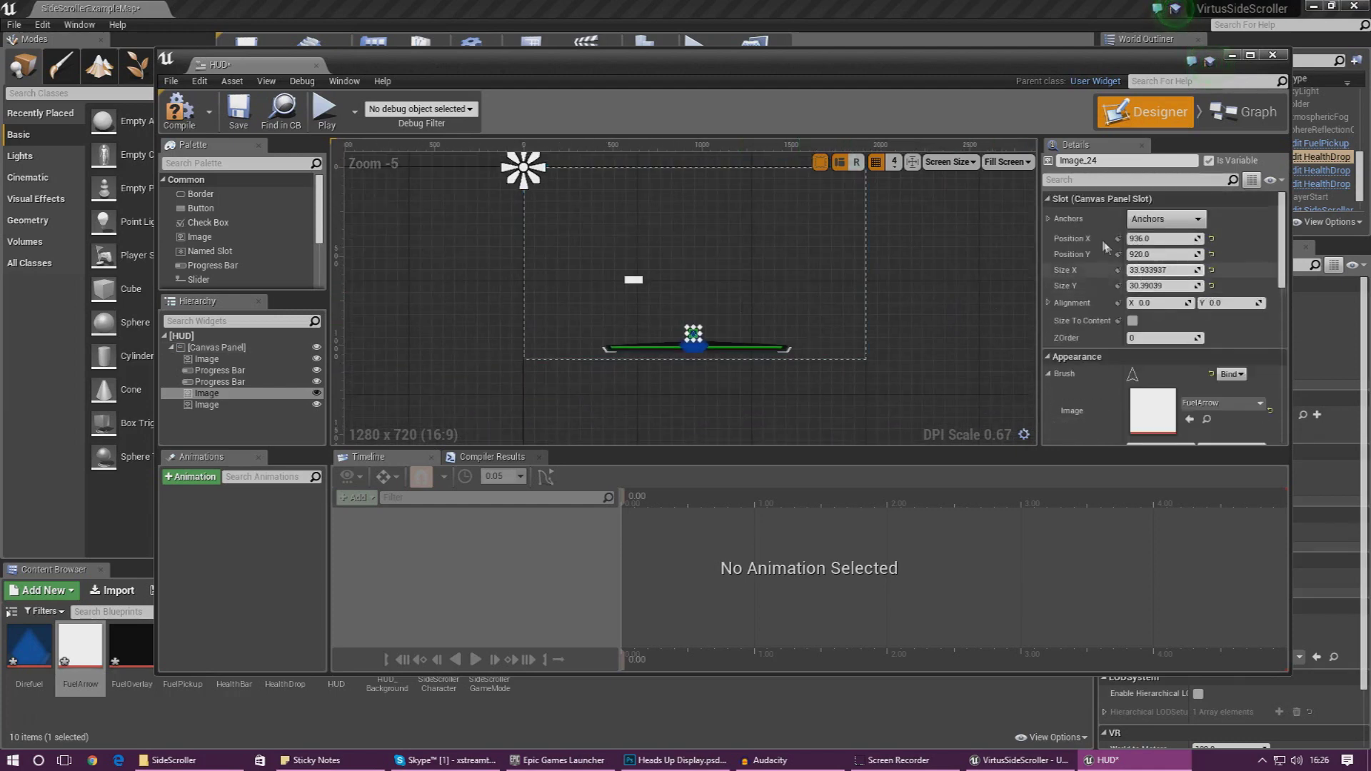
click(1169, 219)
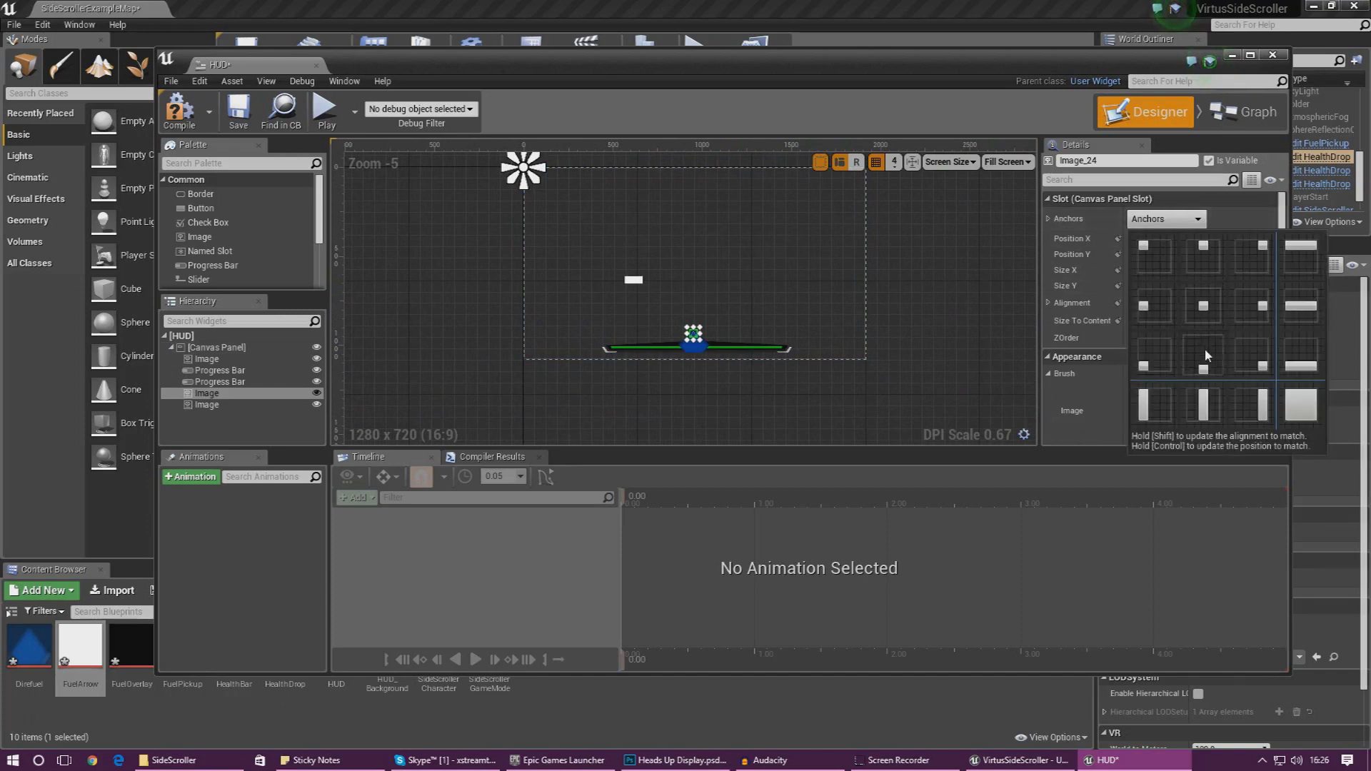
click(1206, 349)
click(628, 279)
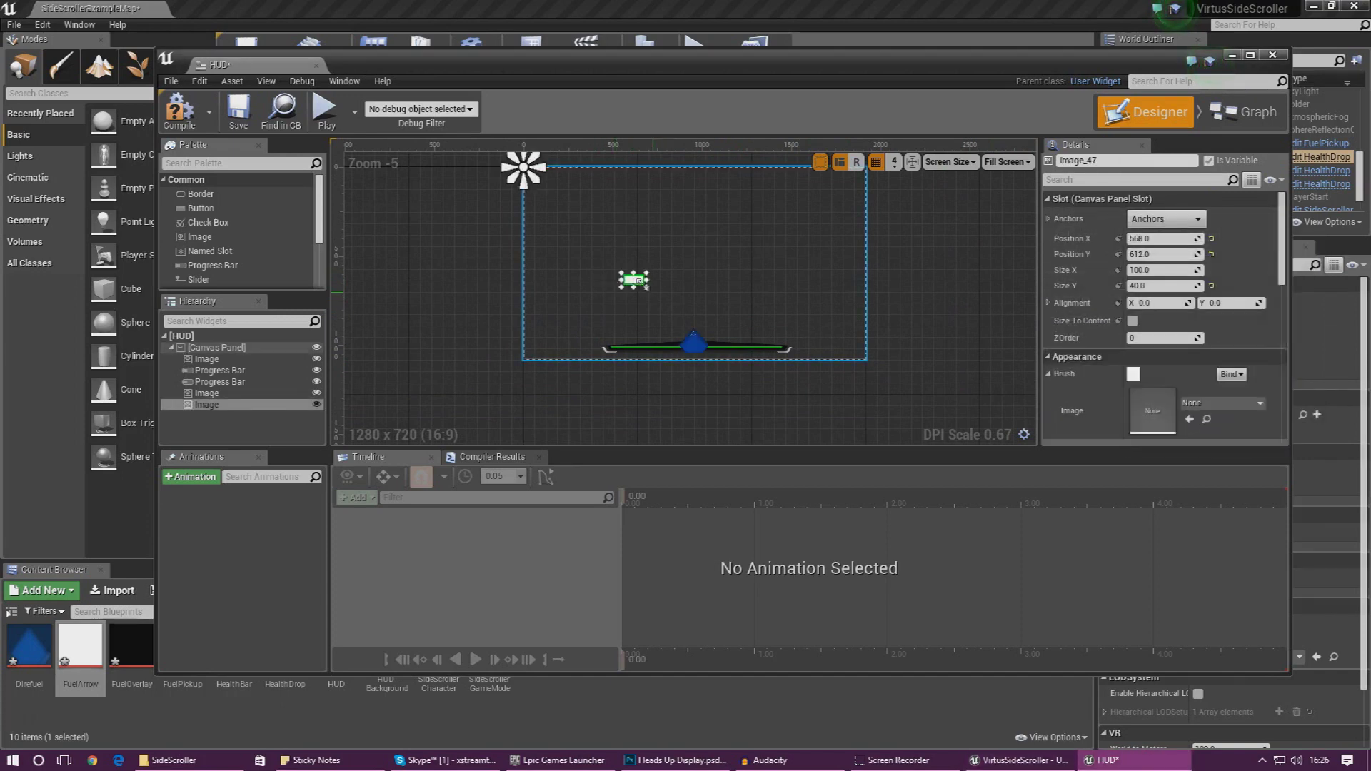
- Set the second image to FuelOverlay, fit it about 196×63 over the diamond's lower half, and compile
click(131, 646)
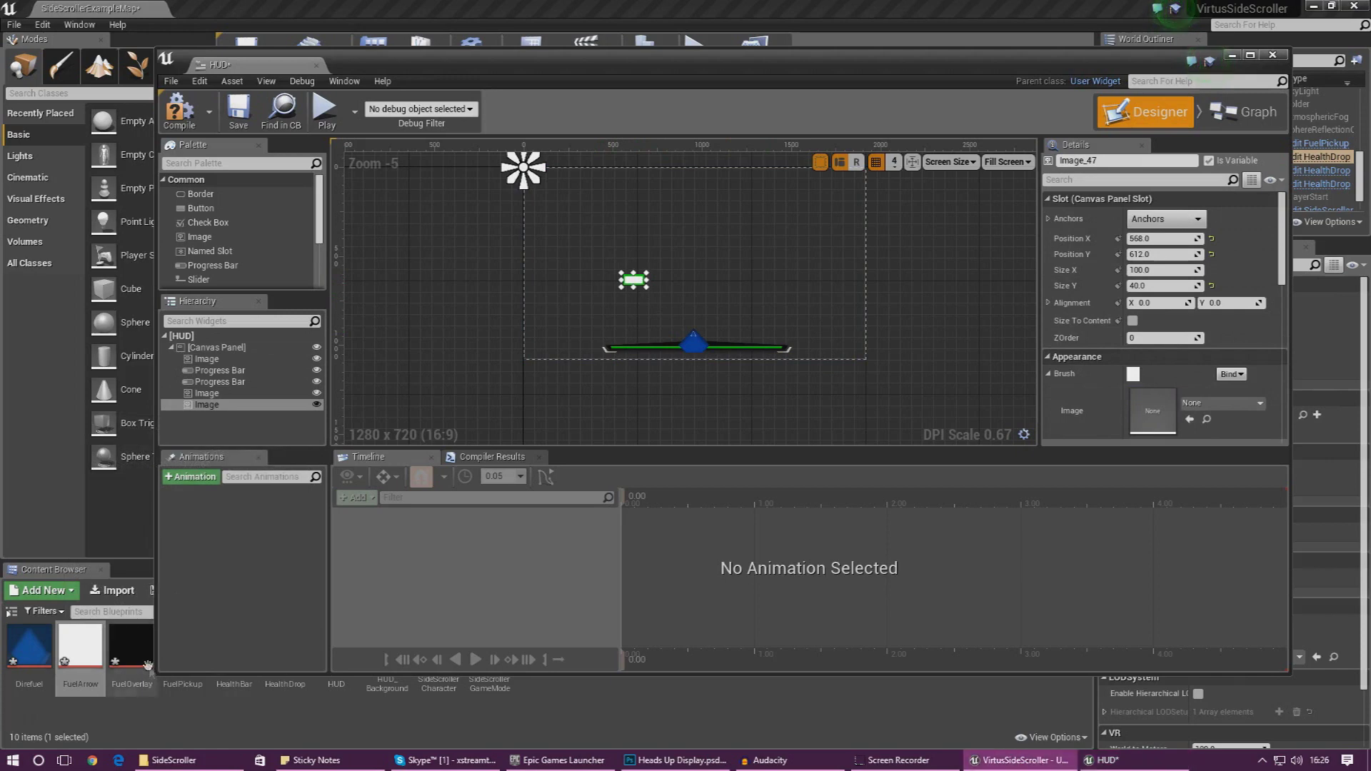
click(1189, 420)
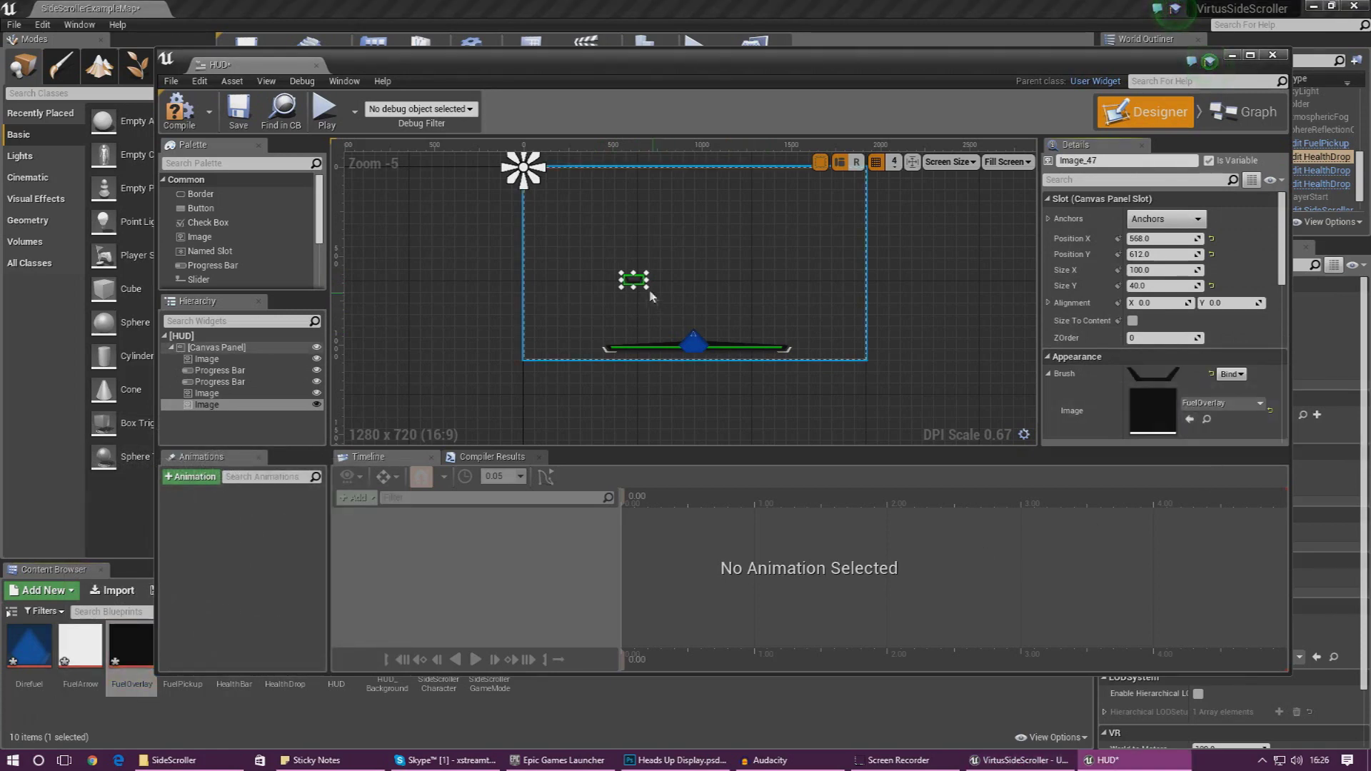
mouse_move(635, 282)
mouse_down()
mouse_move(677, 332)
mouse_move(717, 346)
mouse_up()
scroll(717, 347, up, 11)
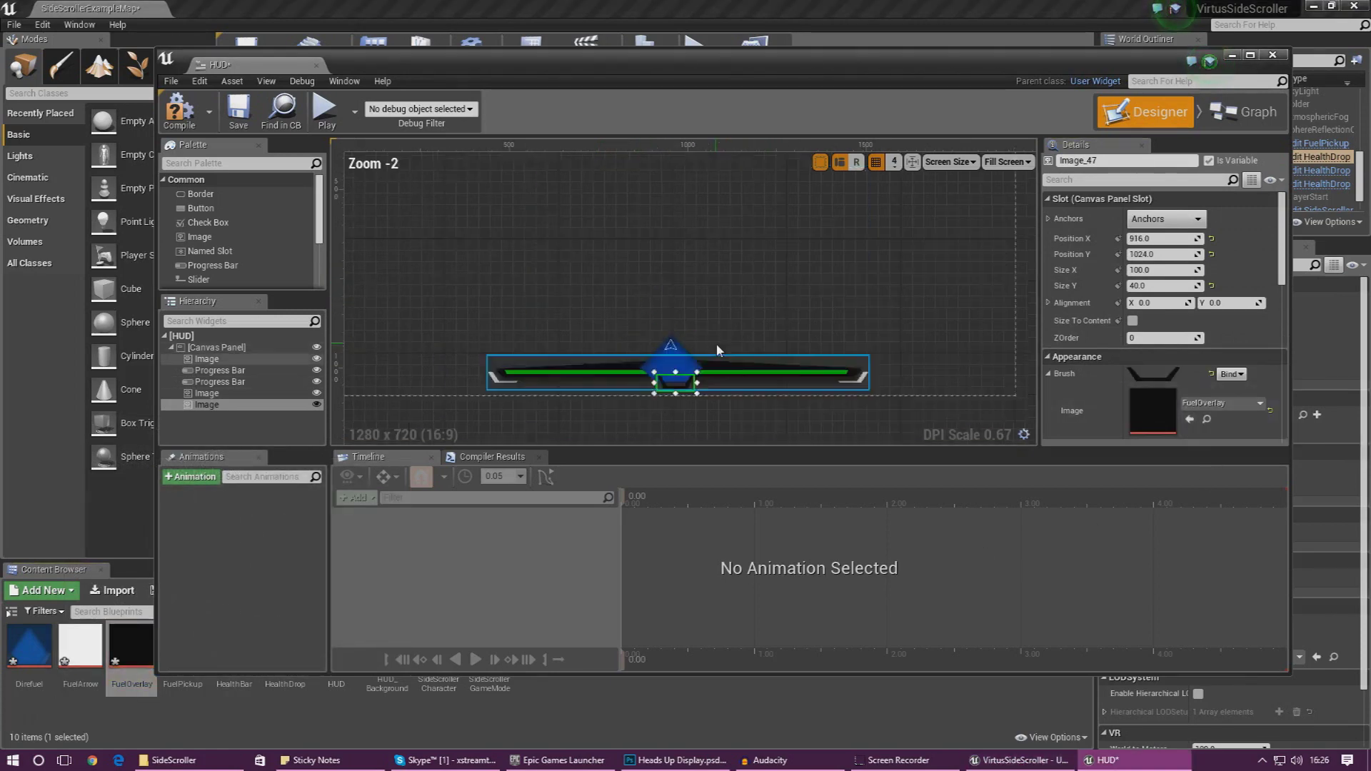
drag(719, 350, 904, 322)
drag(850, 382, 766, 366)
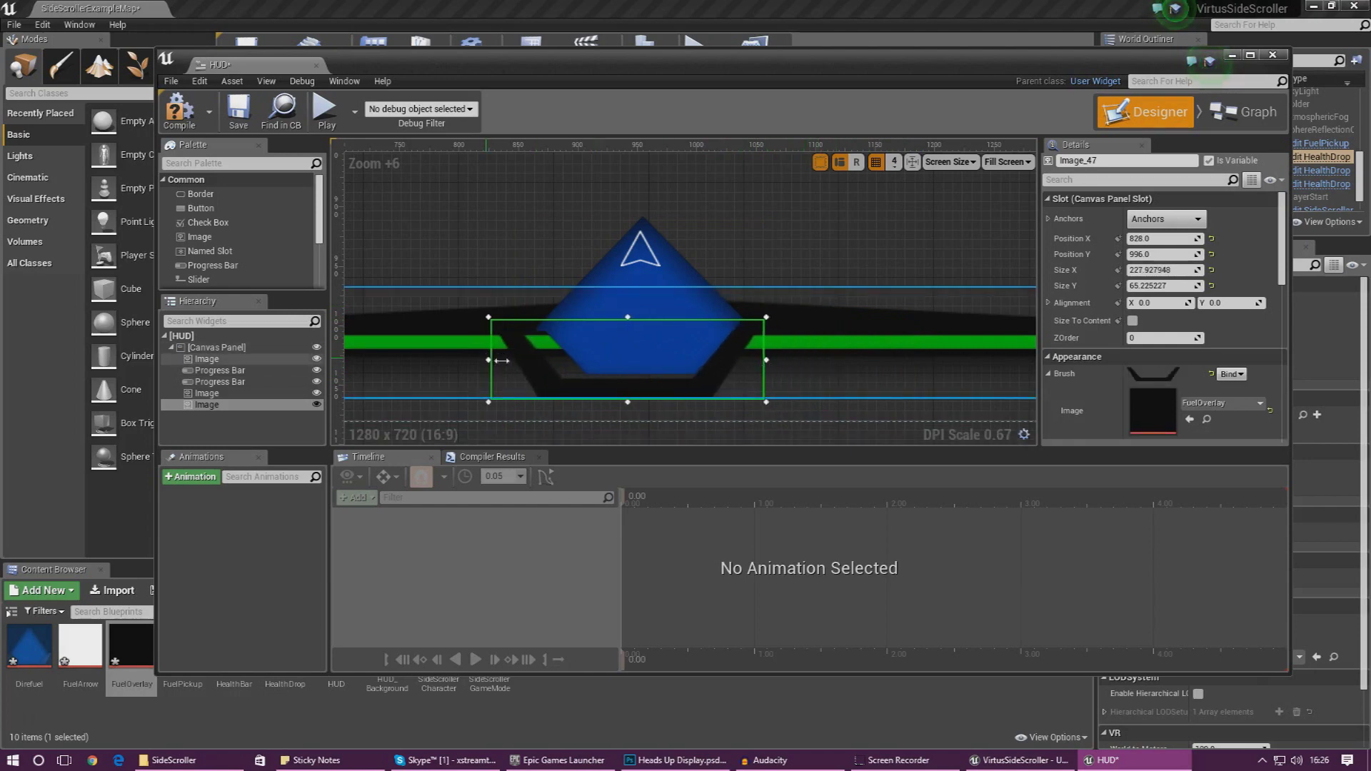
drag(534, 365, 532, 365)
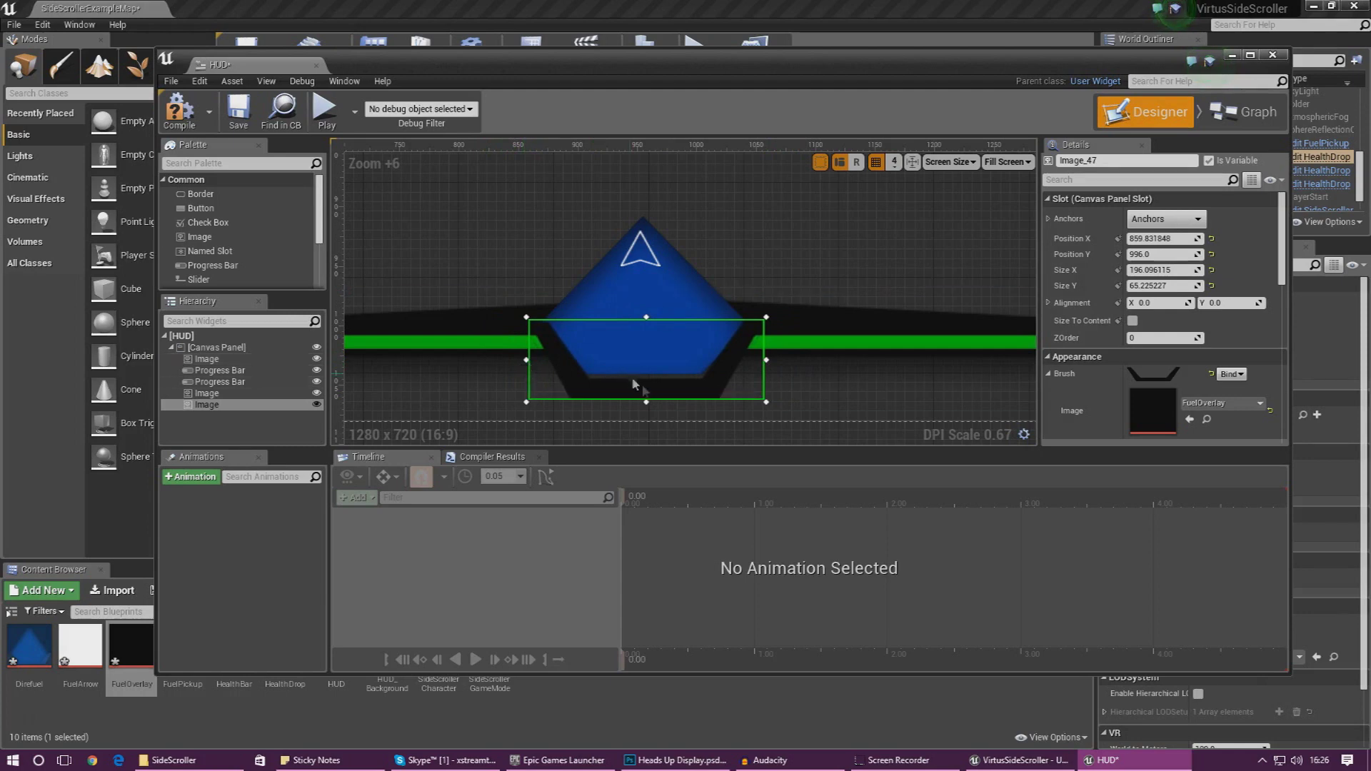
click(682, 424)
drag(571, 372, 569, 367)
key(Up)
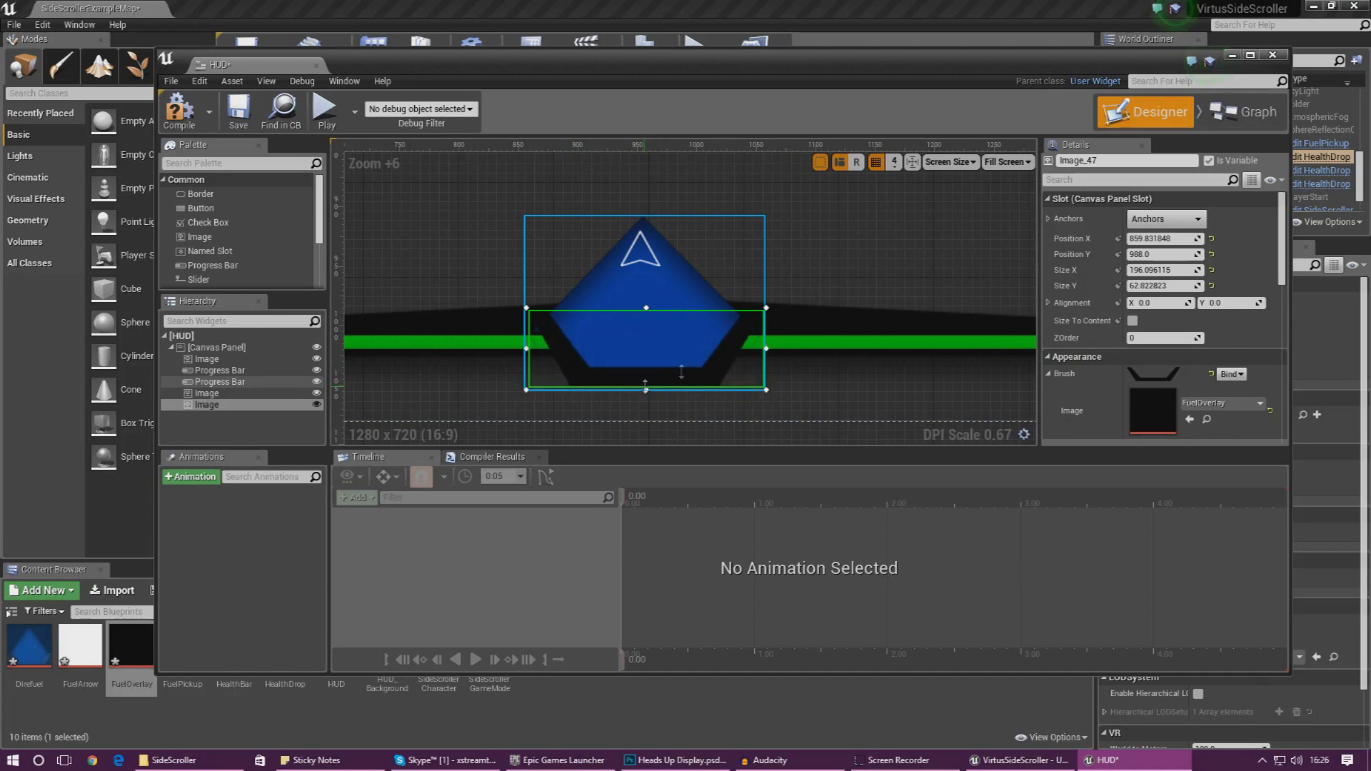
click(907, 250)
click(182, 114)
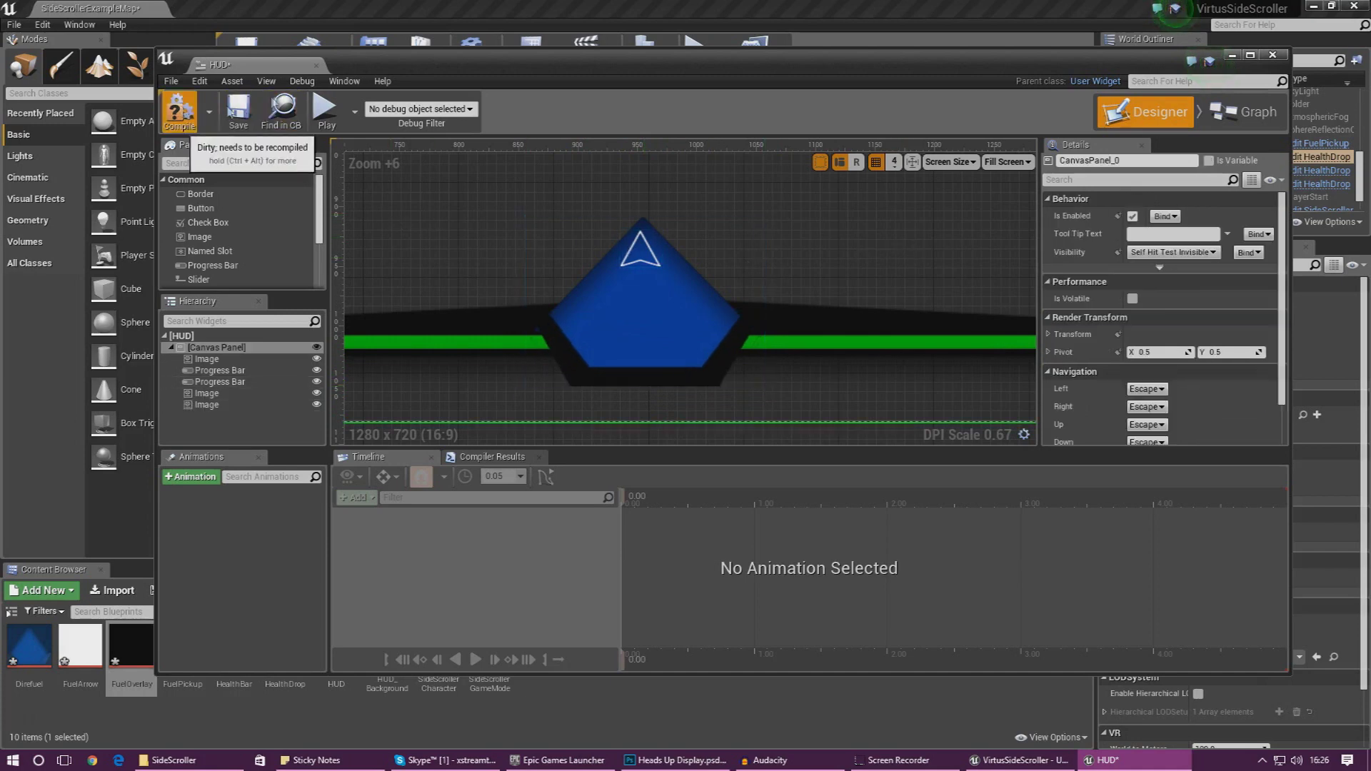
- Close the HUD editor and play-test the level, running the character left before stopping
click(316, 66)
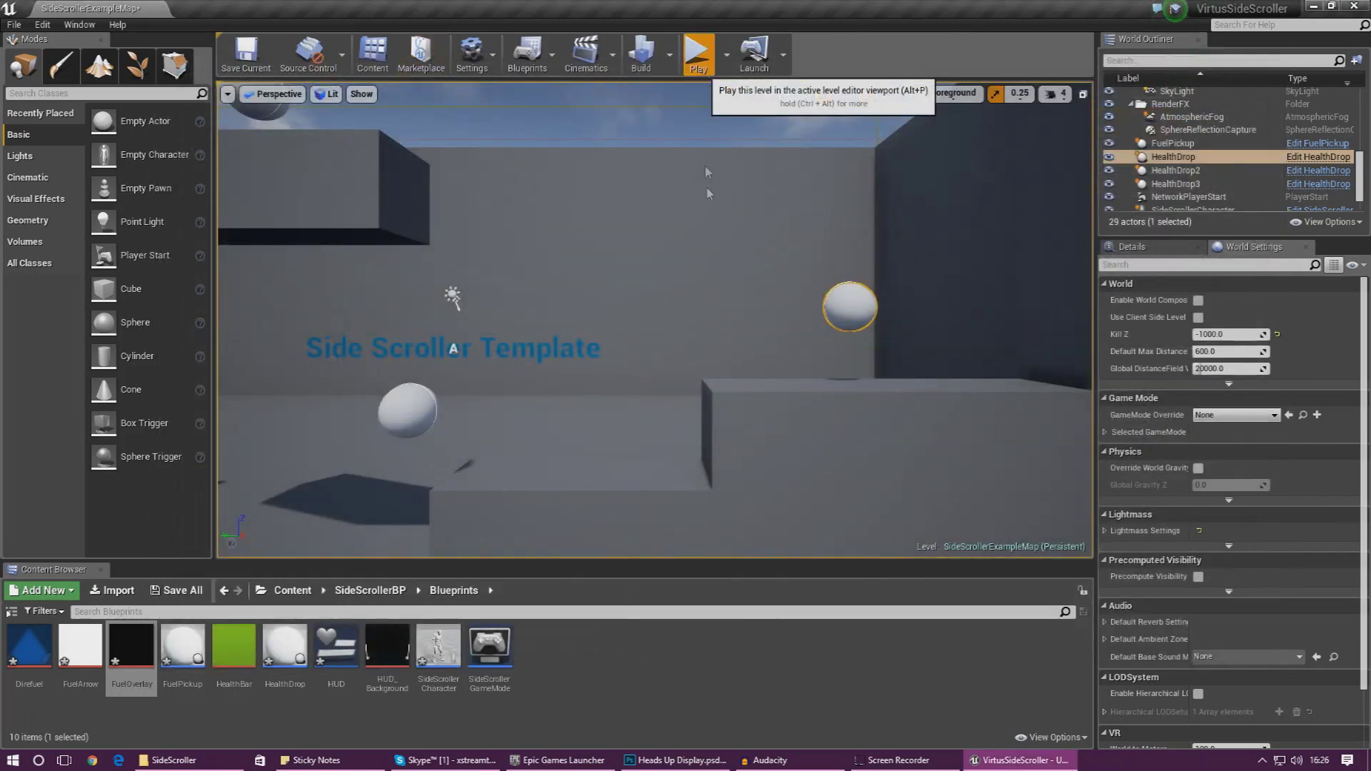
click(700, 65)
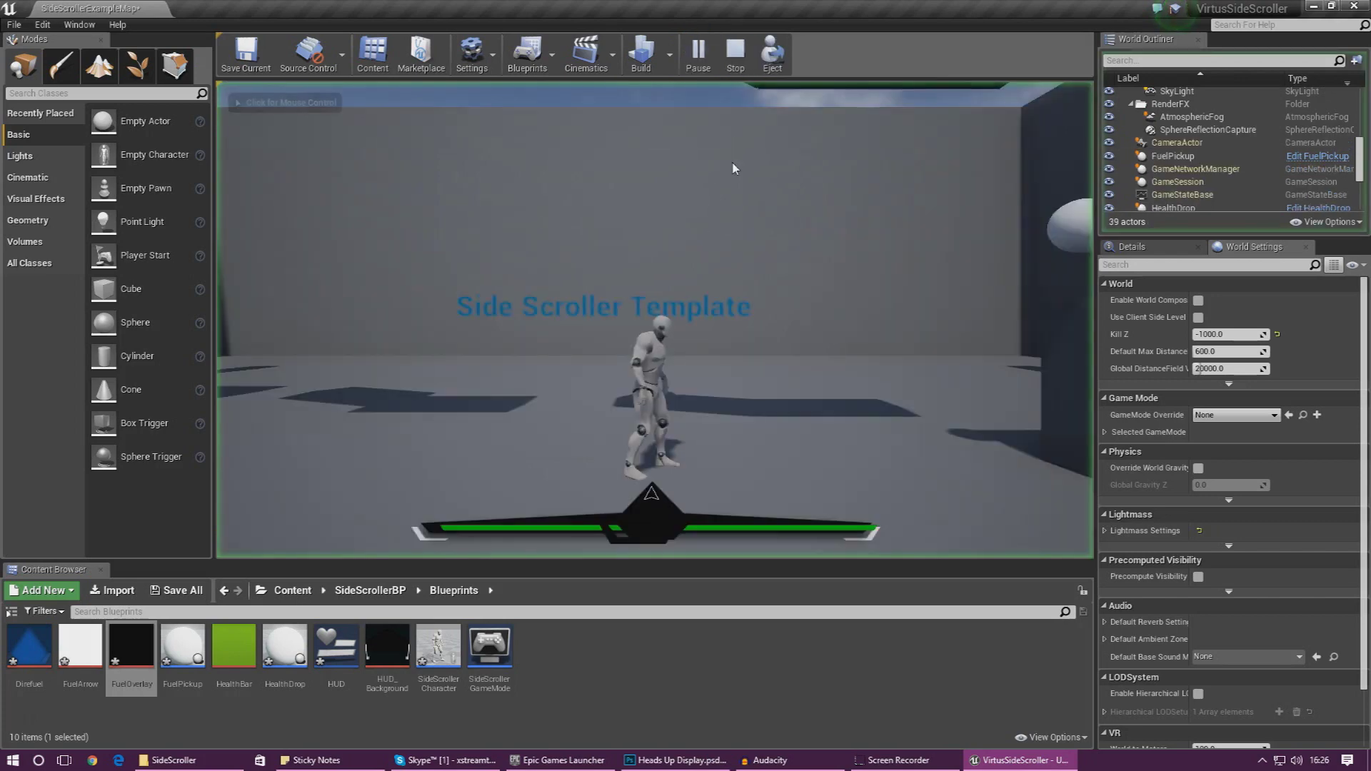
key(a)
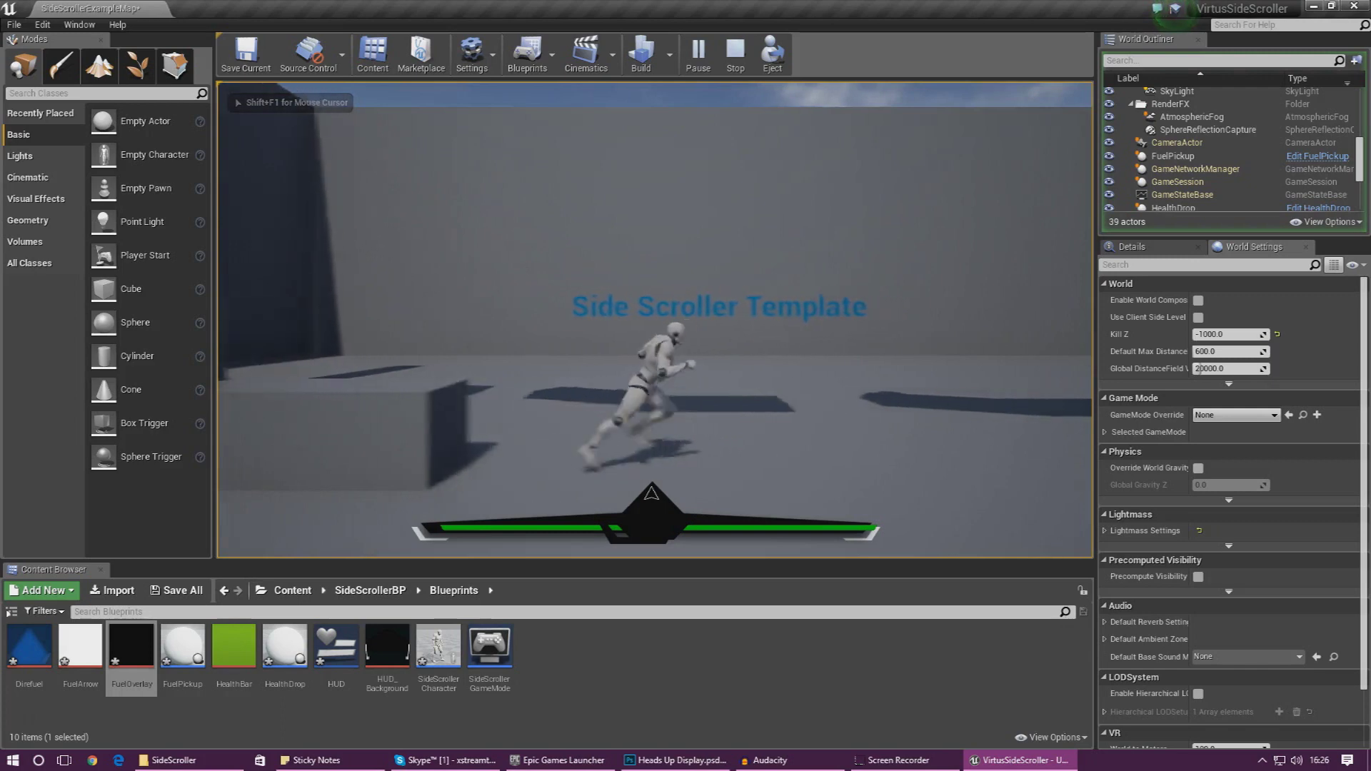
key(Escape)
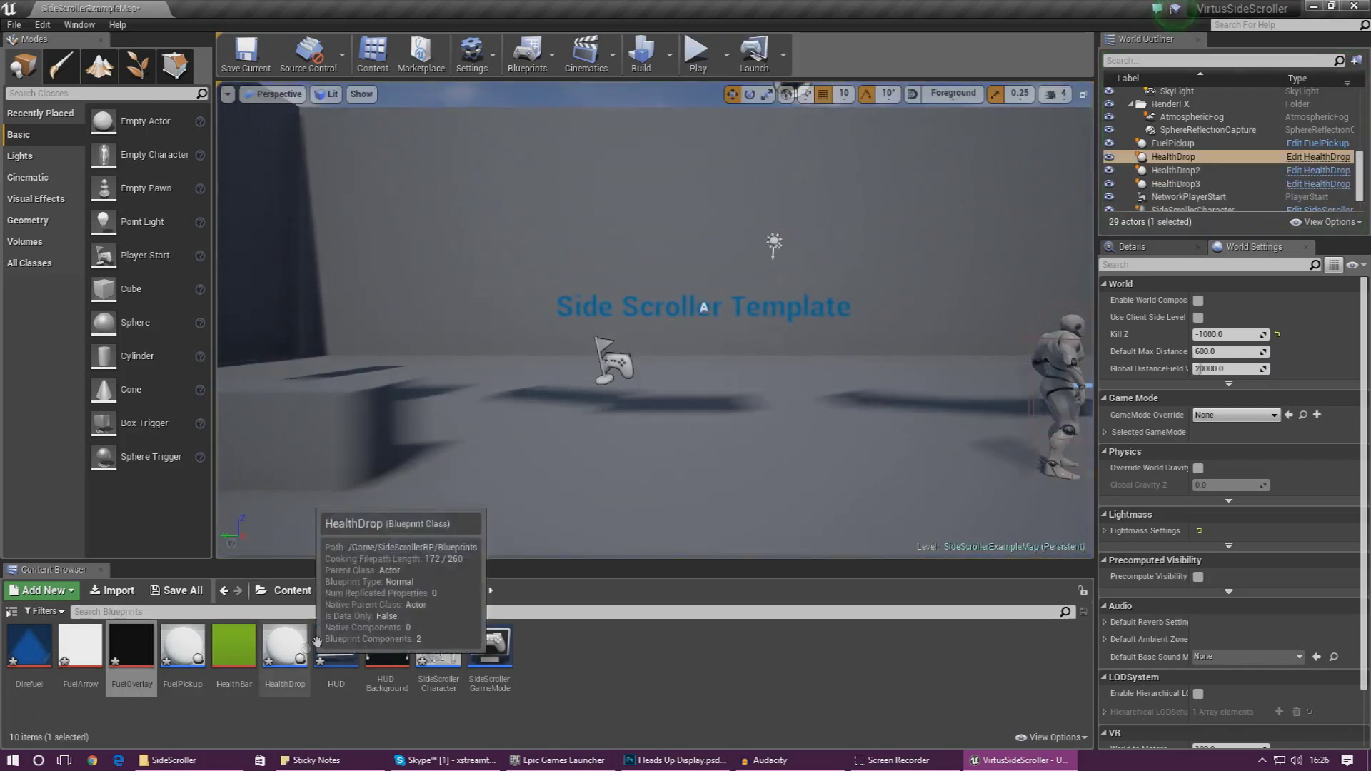
double_click(336, 646)
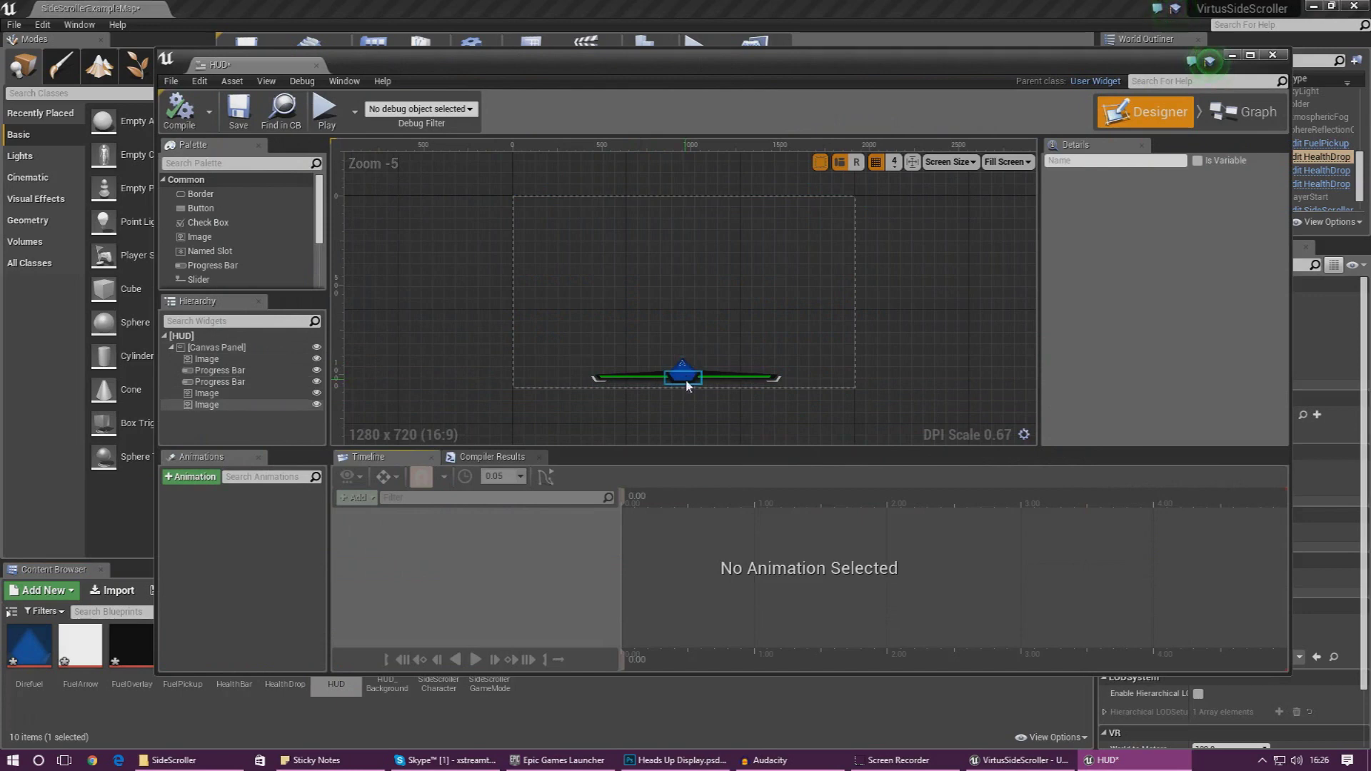
- Anchor the FuelOverlay image to the bottom centre, now at -101, -93, and minimise the HUD editor
click(687, 381)
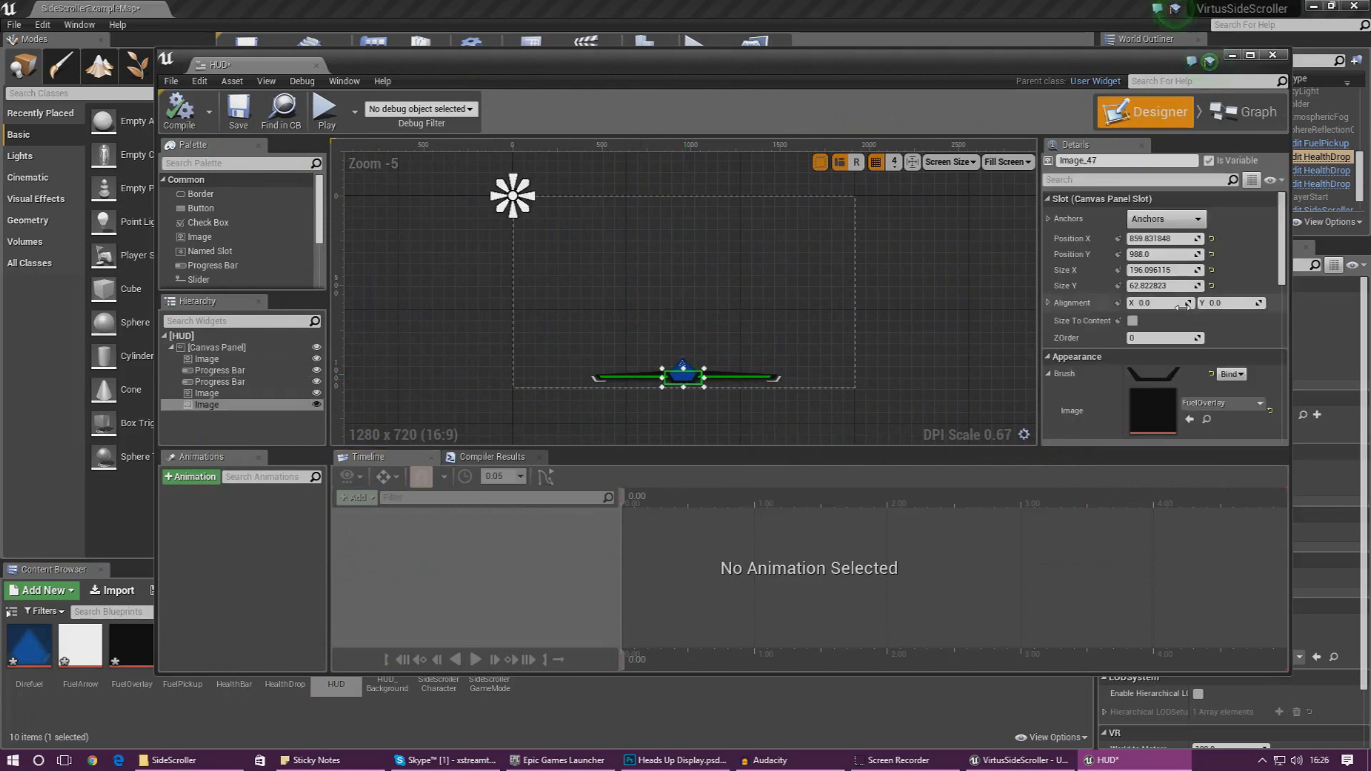
click(1166, 219)
click(1205, 345)
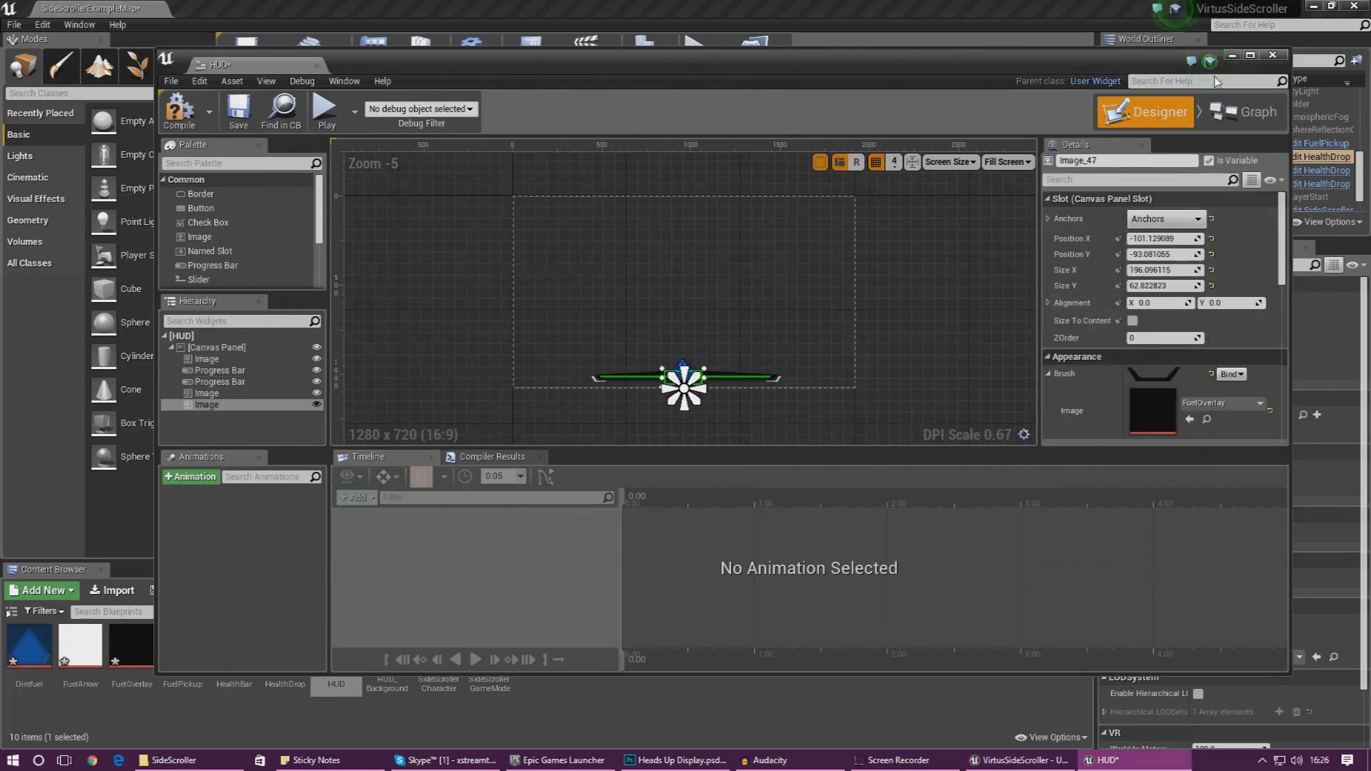
click(1231, 55)
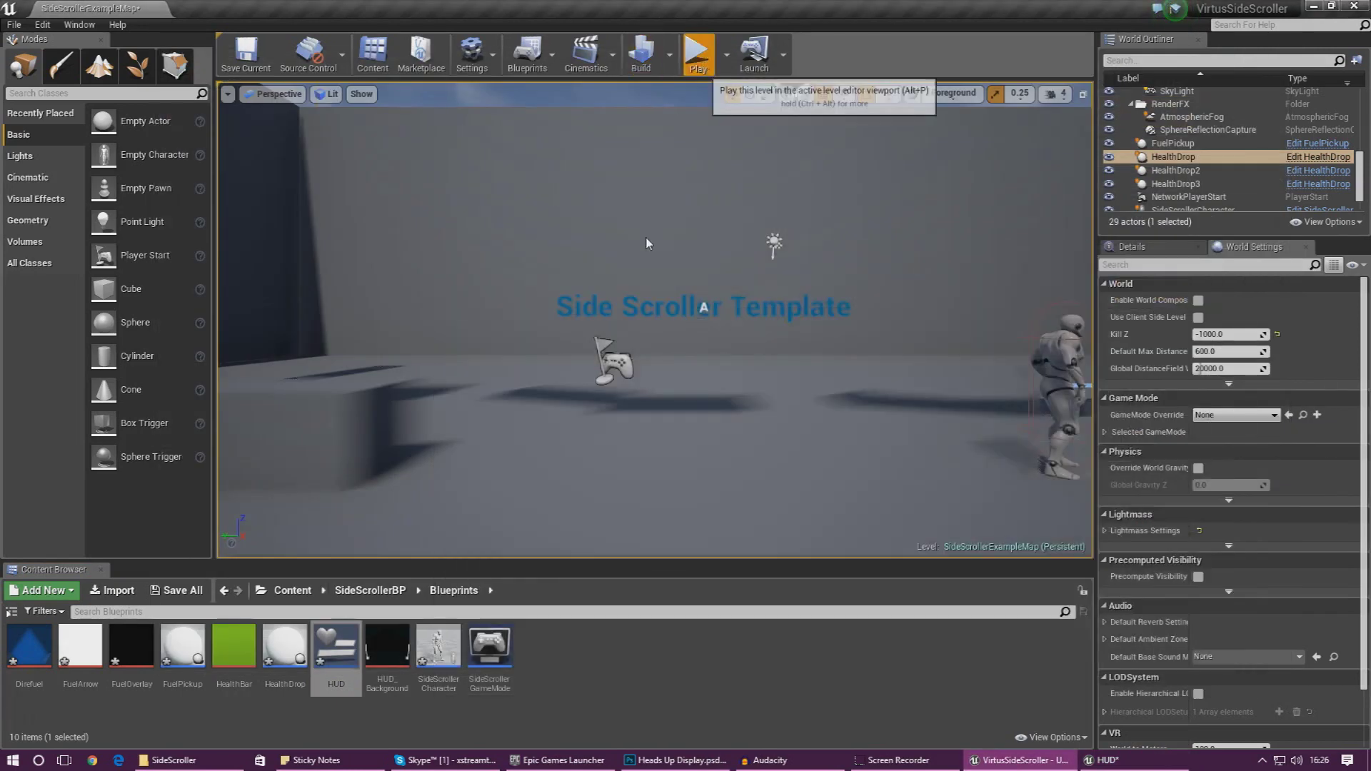
key(d)
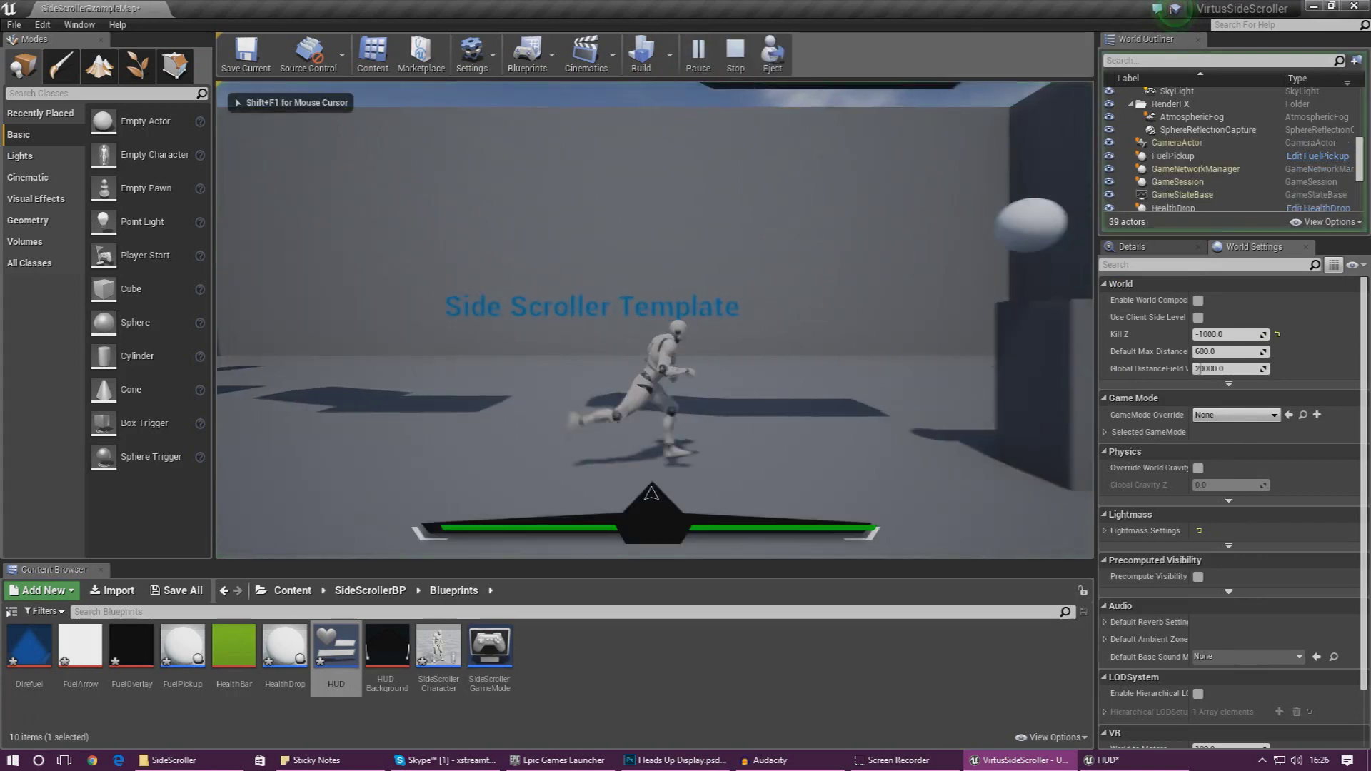
key(space)
key(a)
key(space)
key(a)
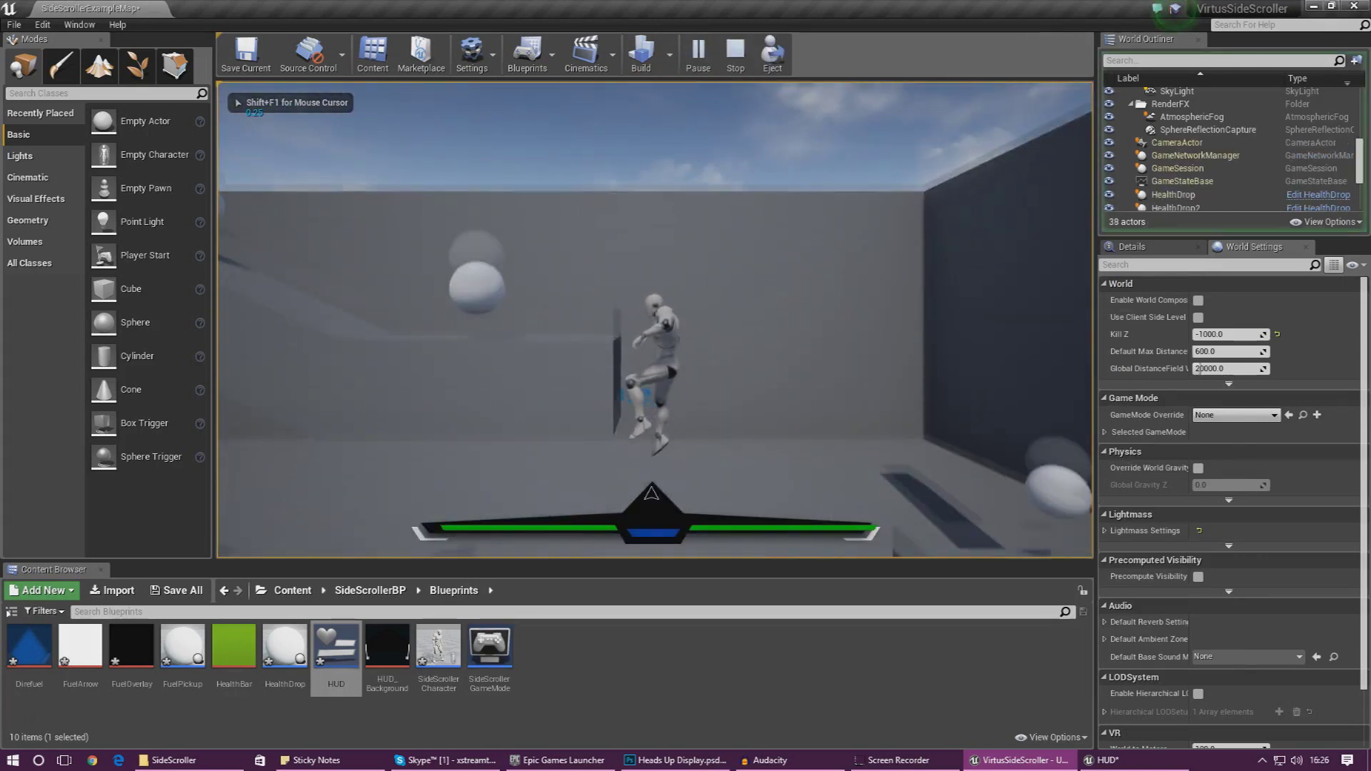
key(Escape)
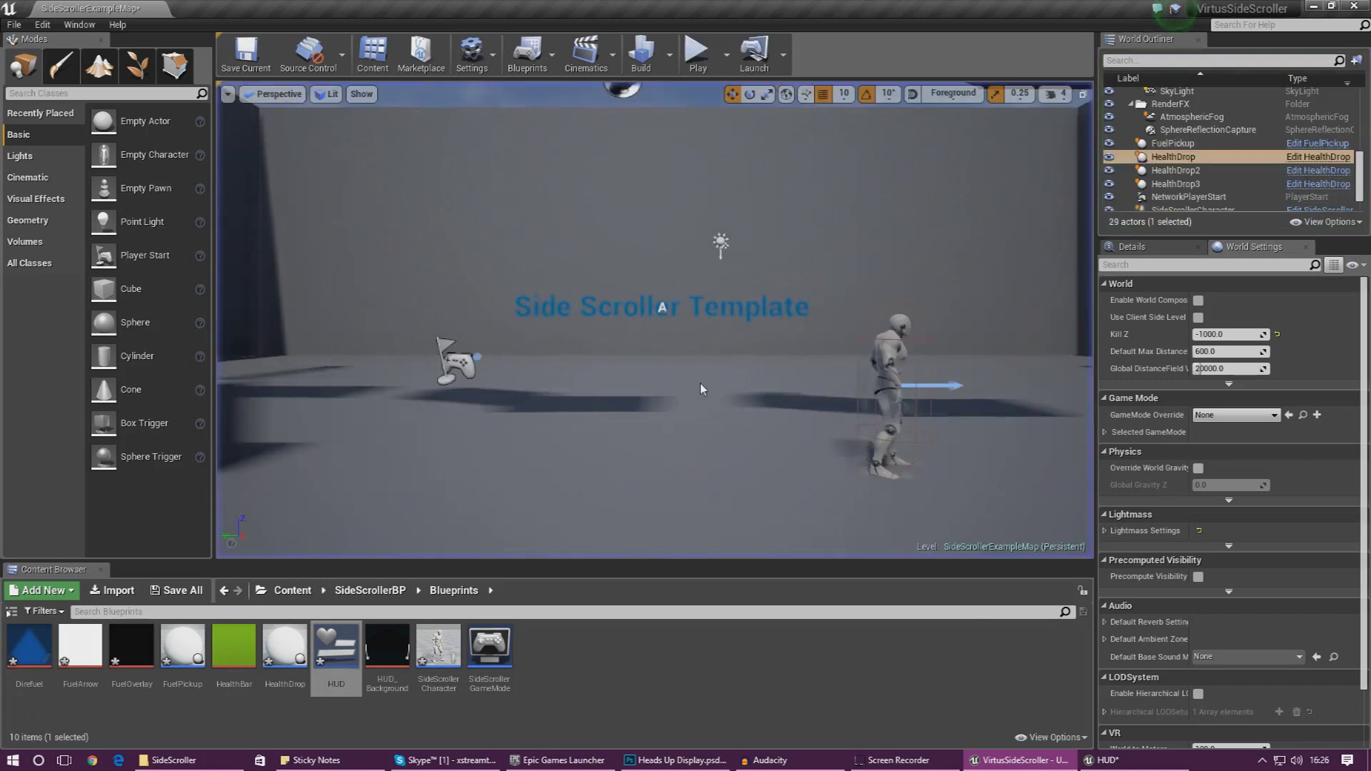